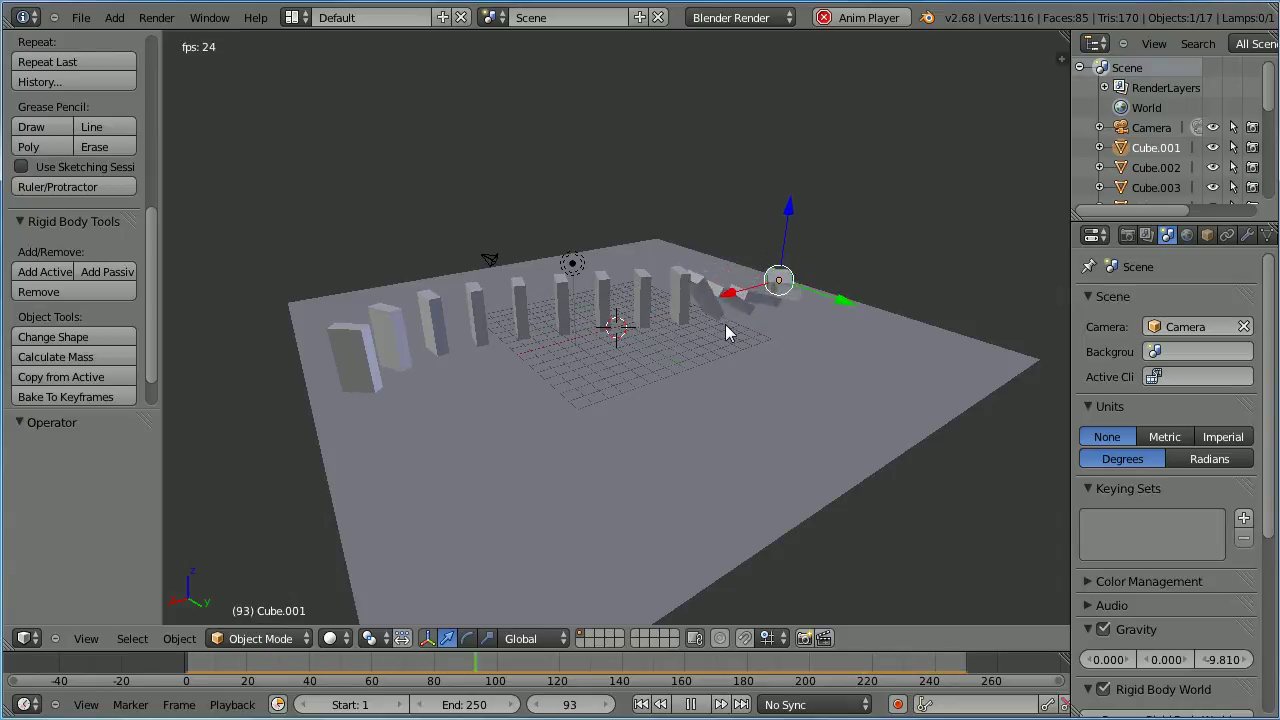
Reload the start-up file to get back the default cube and camera scene.
{"action": "left_click", "coordinate": [82, 17]}
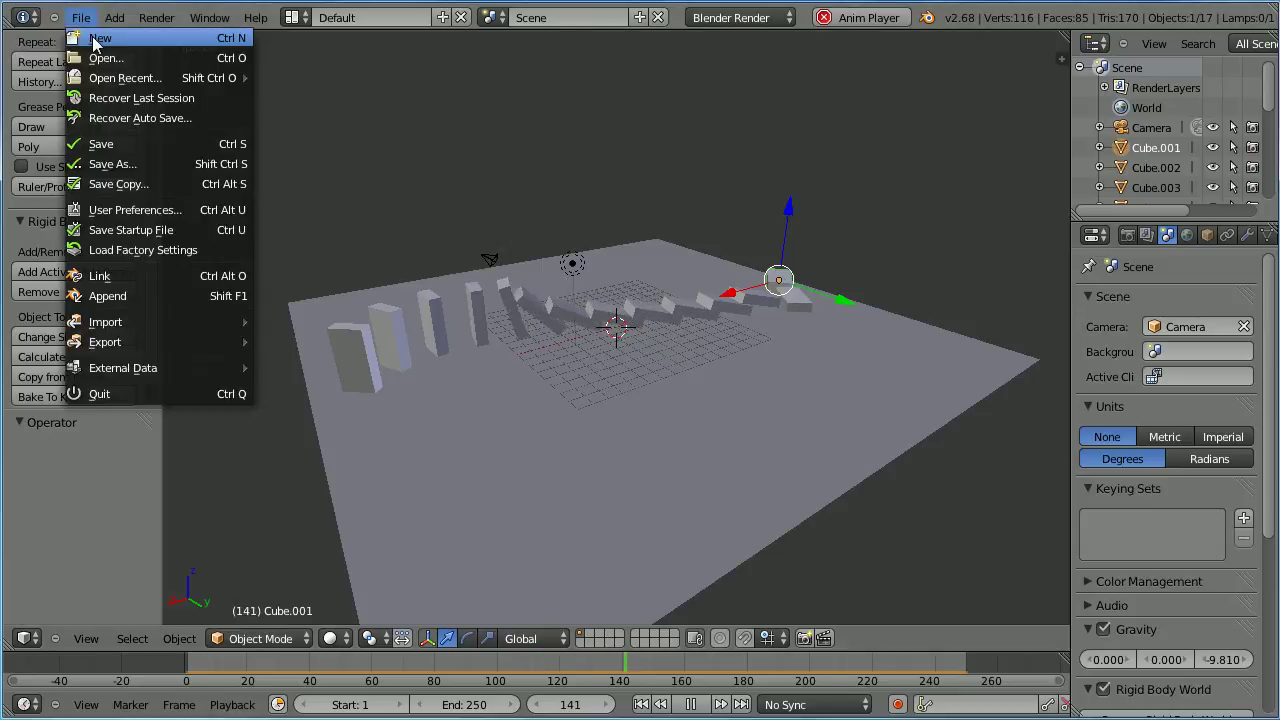
{"action": "left_click", "coordinate": [93, 40]}
{"action": "left_click", "coordinate": [97, 46]}
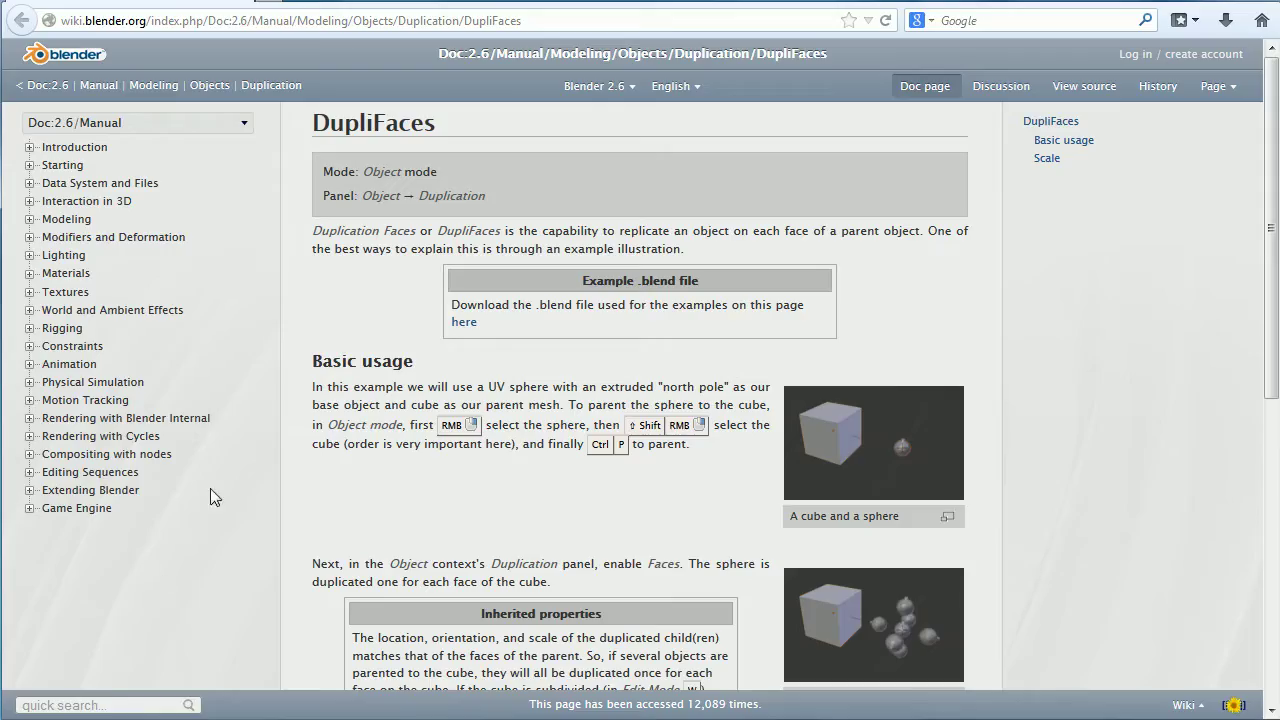
Highlight the DupliFaces page's opening sentence about replicating an object on each parent face.
{"action": "left_click_drag", "start_coordinate": [313, 231], "coordinate": [927, 233]}
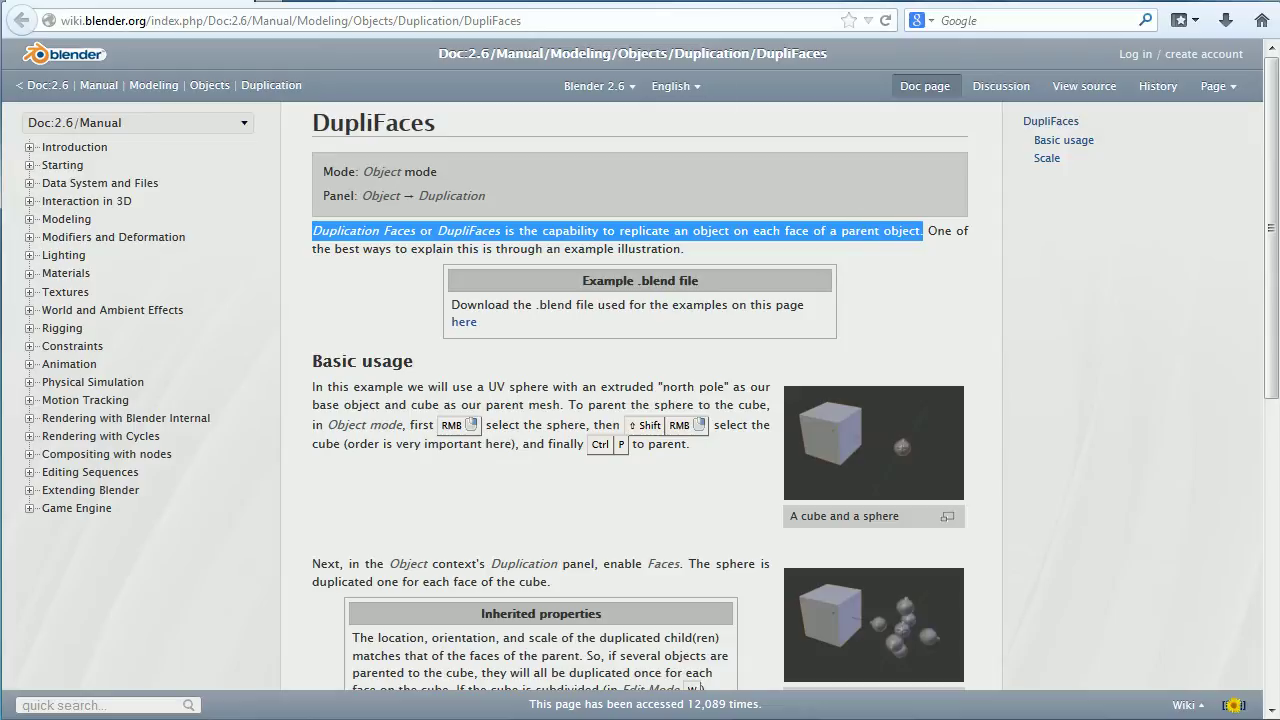
Add a Monkey mesh and move it along the Y axis beside the cube.
{"action": "key", "text": "alt+Tab"}
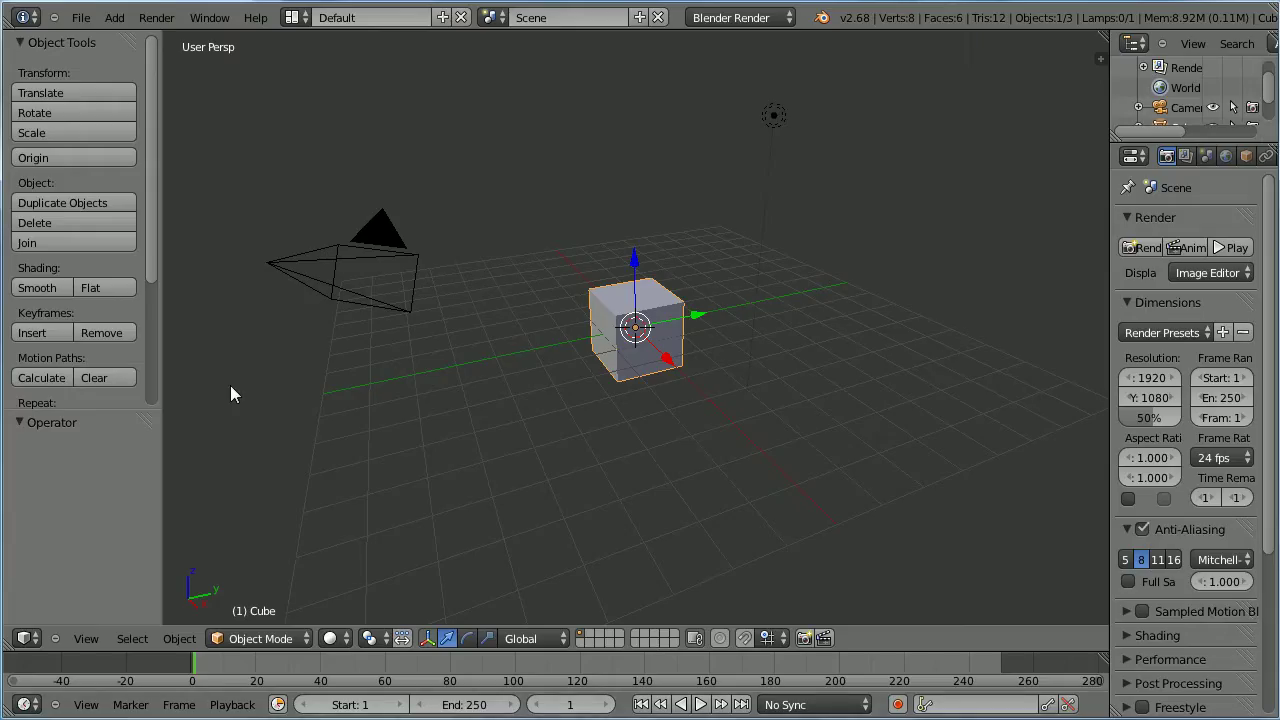
{"action": "left_click", "coordinate": [118, 19]}
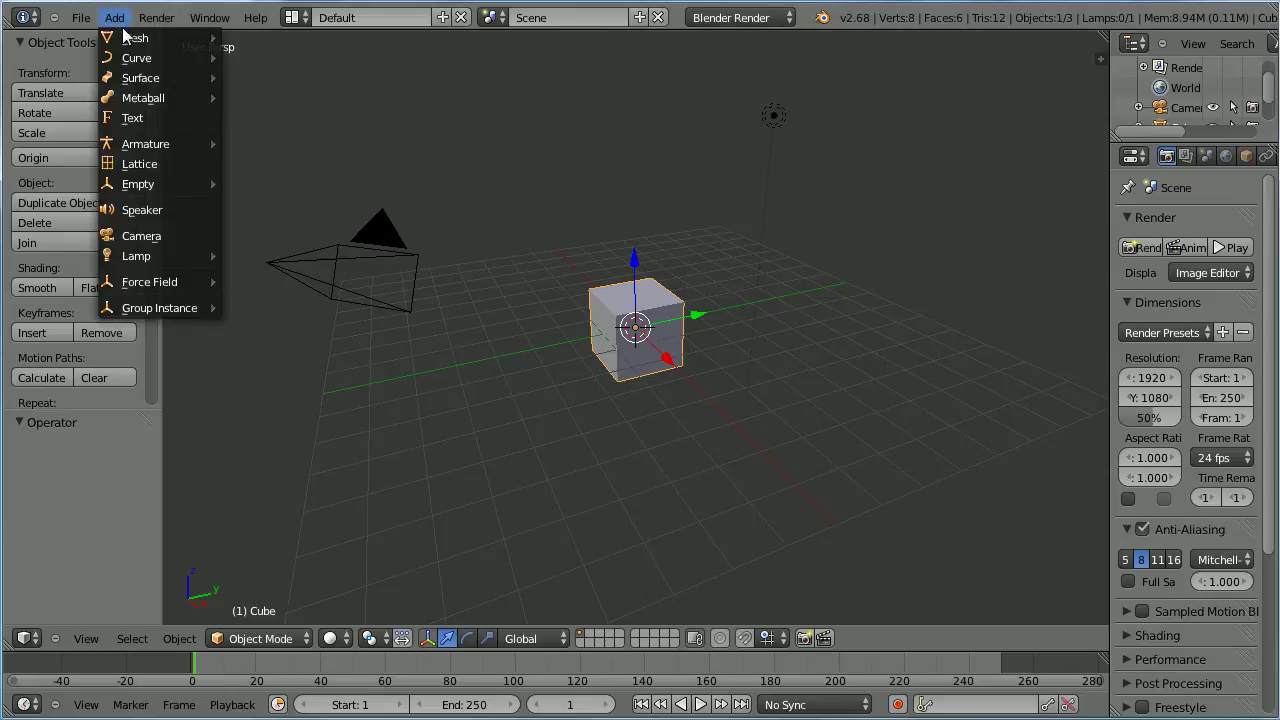
{"action": "mouse_move", "coordinate": [128, 38]}
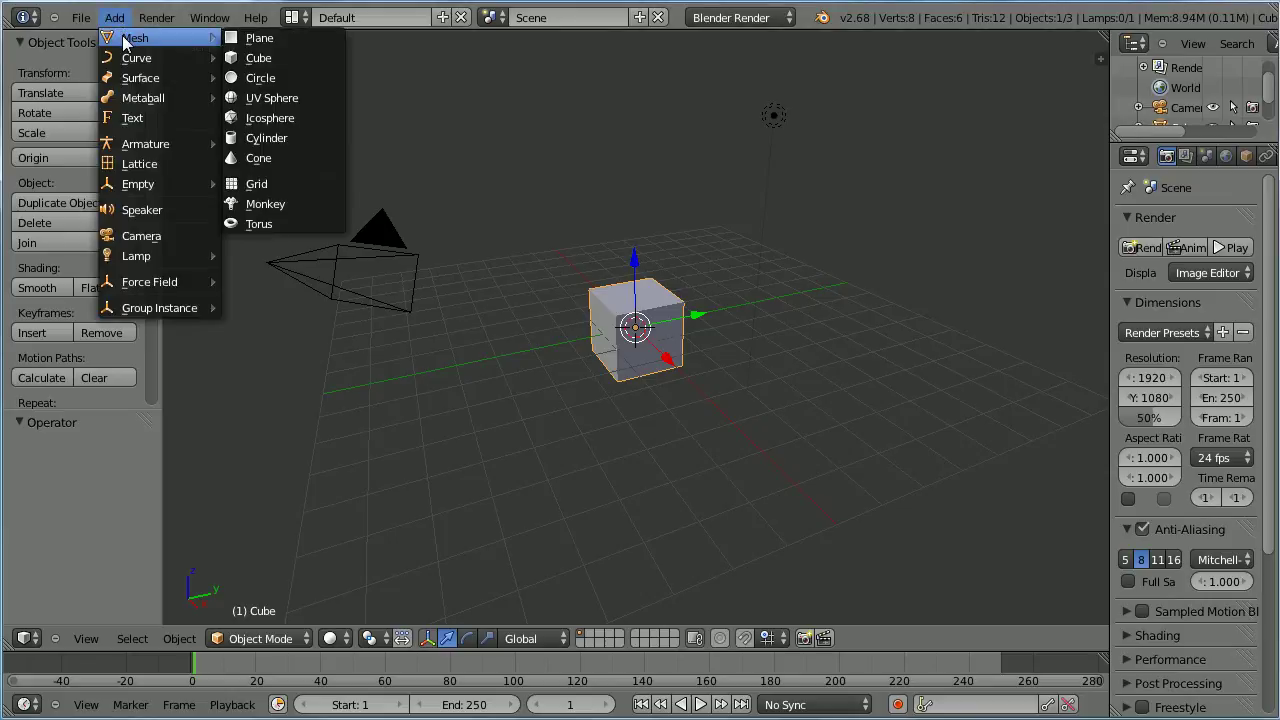
{"action": "left_click", "coordinate": [316, 207]}
{"action": "key", "text": "g"}
{"action": "key", "text": "x"}
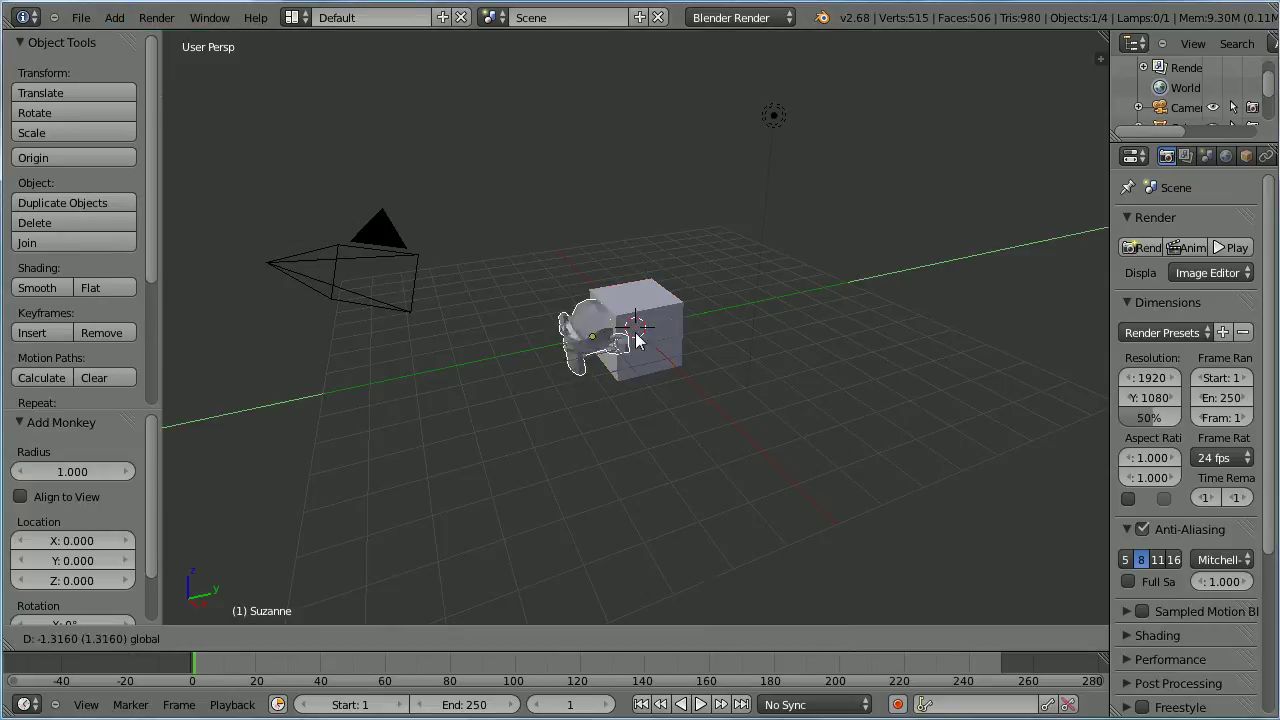
{"action": "key", "text": "y"}
{"action": "left_click", "coordinate": [513, 367]}
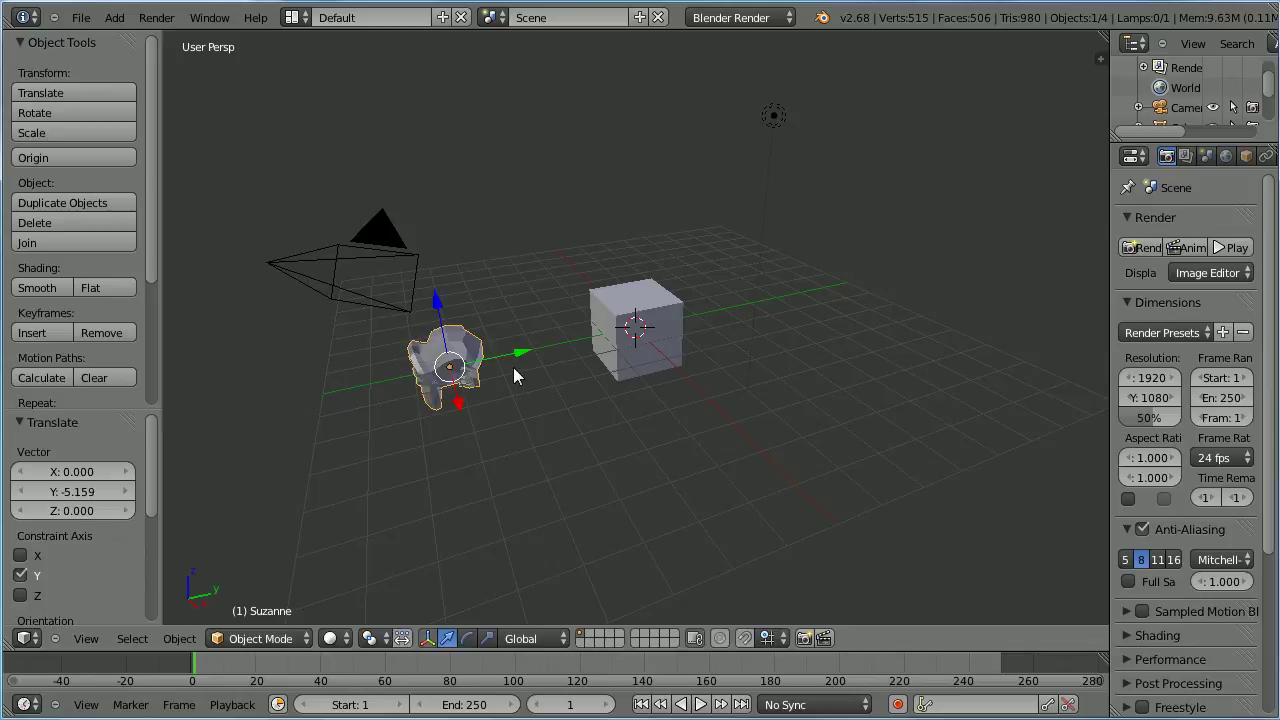
Scale the monkey down to 0.5.
{"action": "key", "text": "s"}
{"action": "key", "text": "0"}
{"action": "key", "text": "period"}
{"action": "key", "text": "5"}
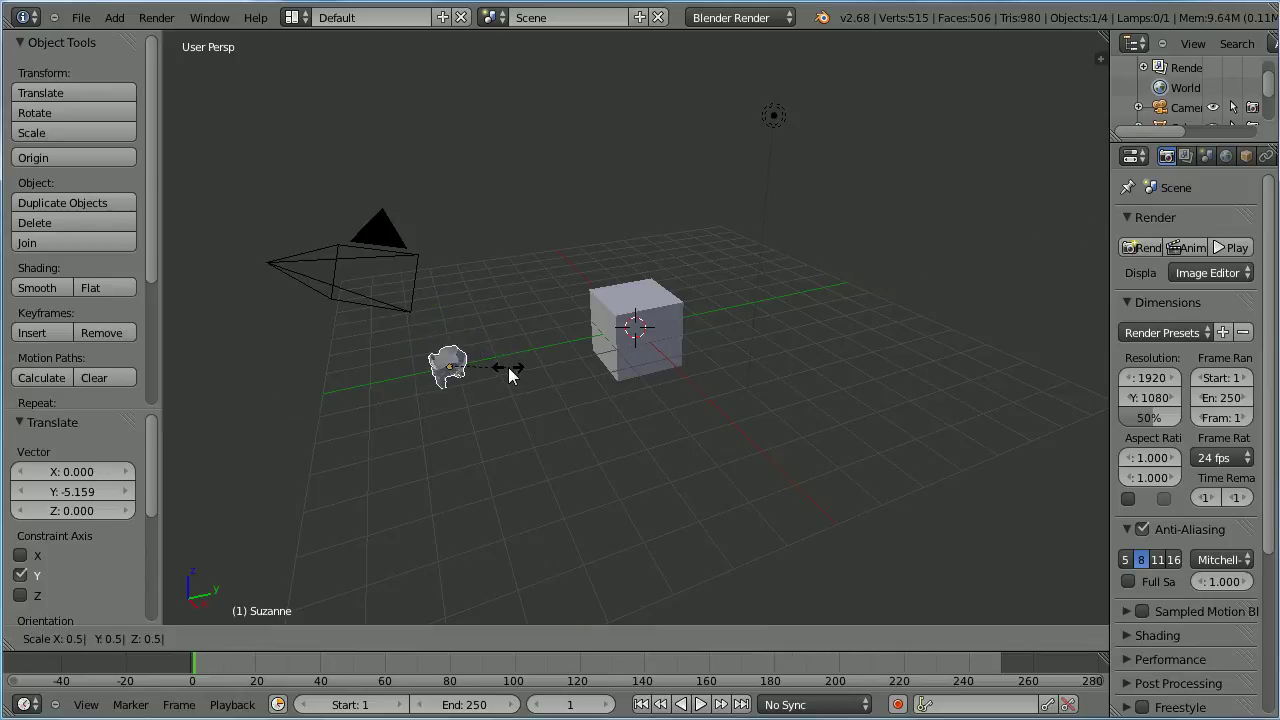
{"action": "left_click", "coordinate": [508, 367]}
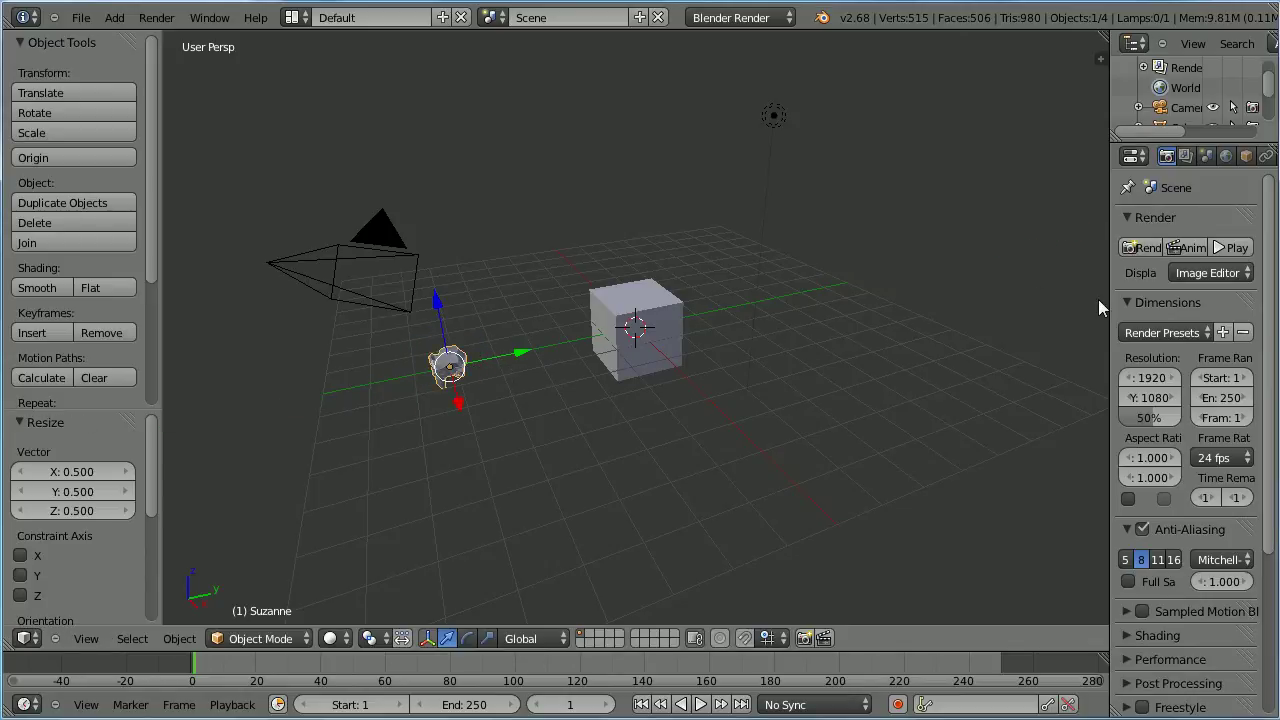
Set the monkey's Relations parent to Cube.
{"action": "left_click_drag", "start_coordinate": [1109, 298], "coordinate": [1043, 327]}
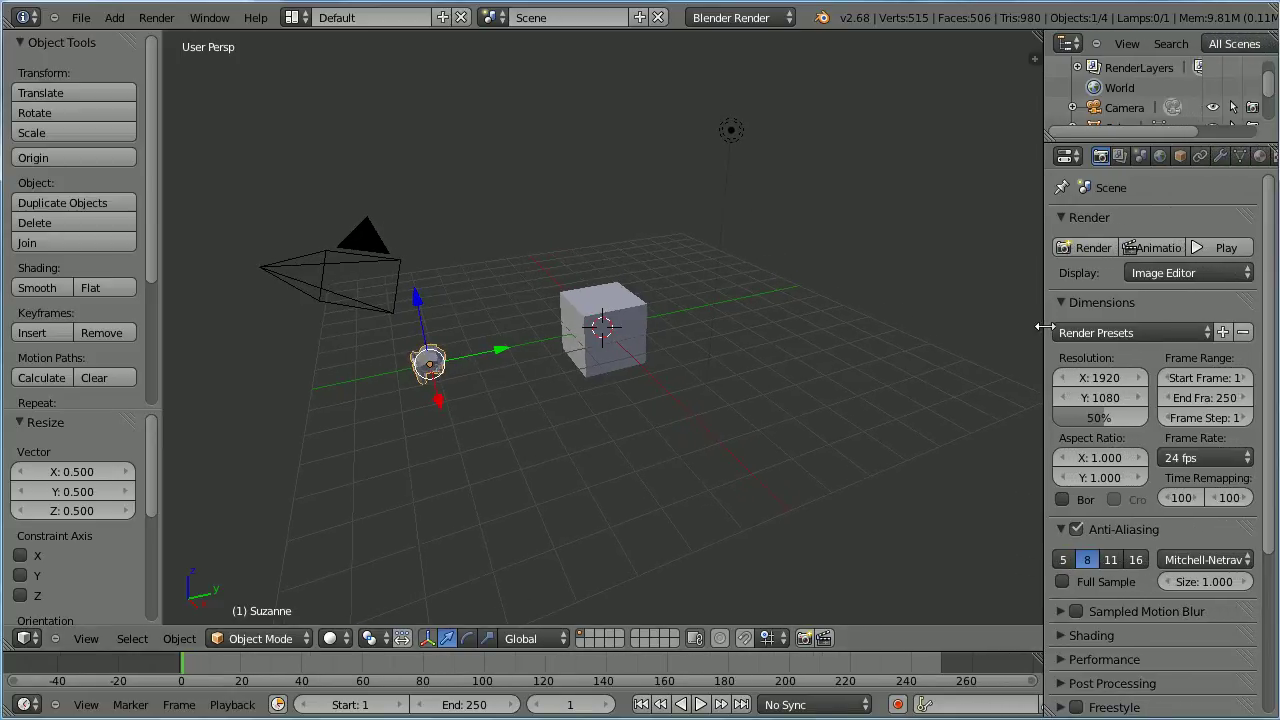
{"action": "left_click", "coordinate": [1180, 156]}
{"action": "left_click", "coordinate": [1190, 496]}
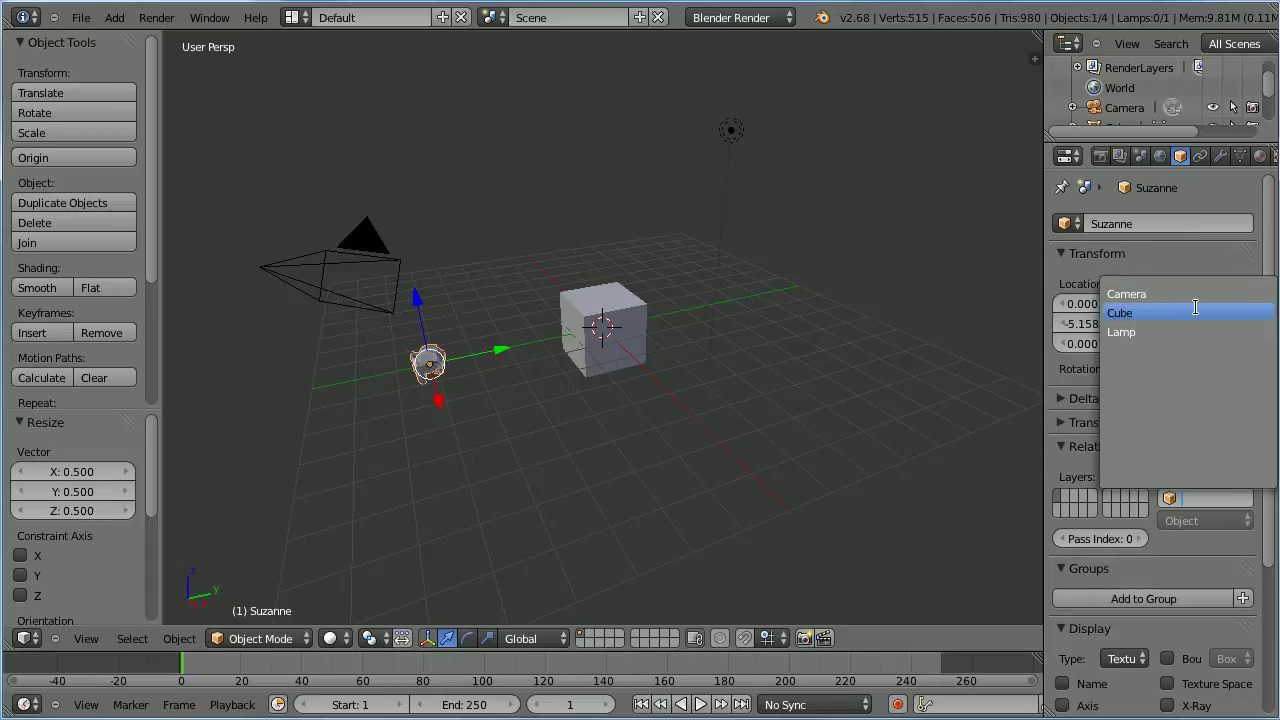
{"action": "left_click", "coordinate": [1119, 313]}
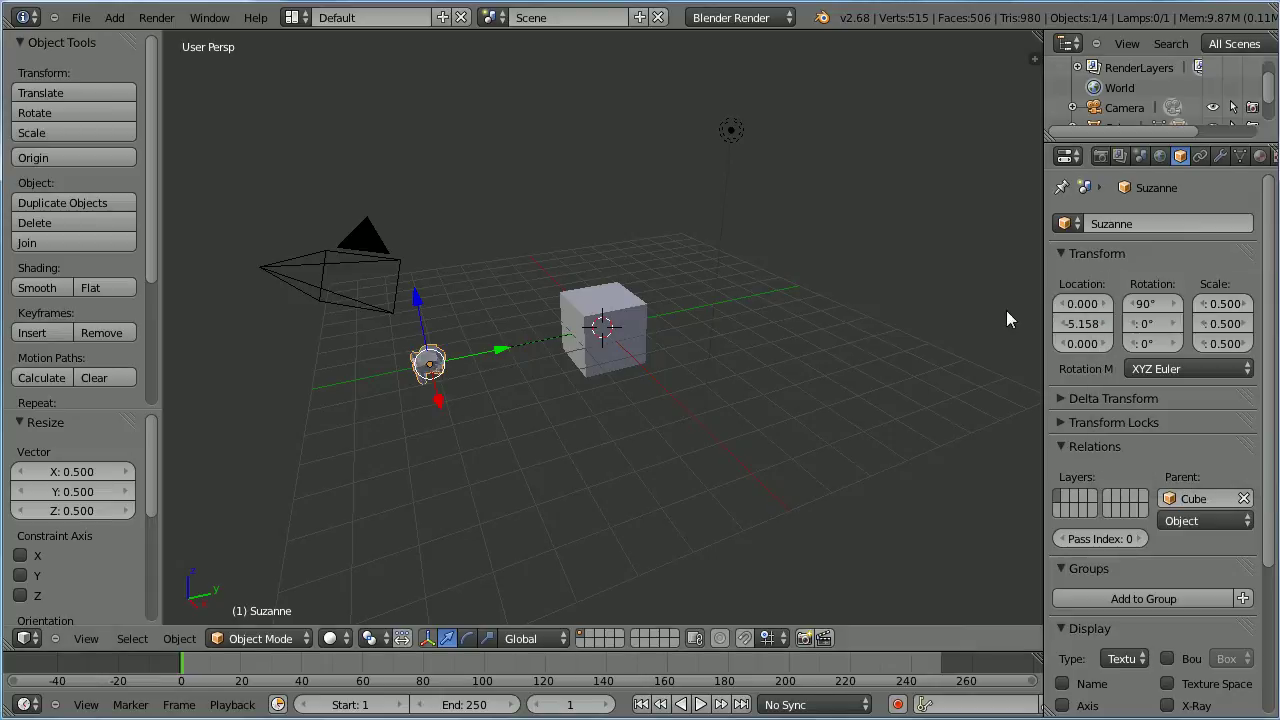
Enable Faces duplication on the Cube, placing a monkey copy on each of its six faces.
{"action": "right_click", "coordinate": [627, 338]}
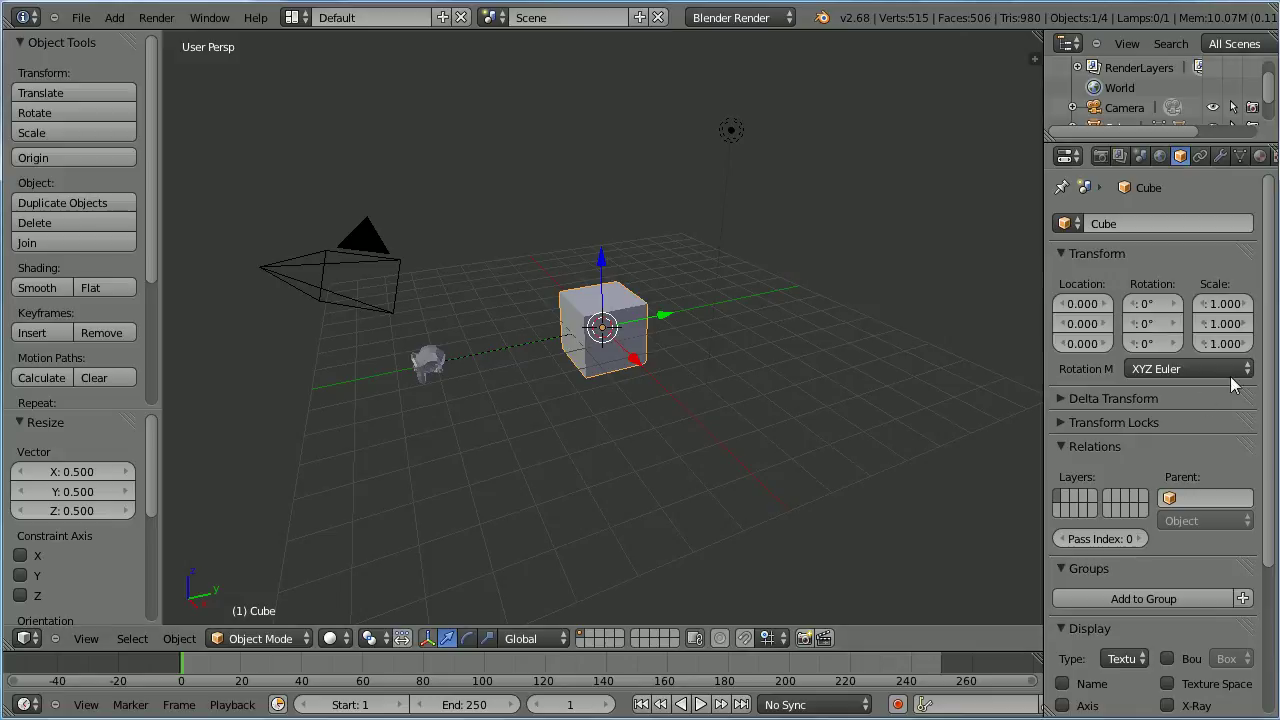
{"action": "scroll", "coordinate": [1200, 375], "scroll_direction": "down", "scroll_amount": 5}
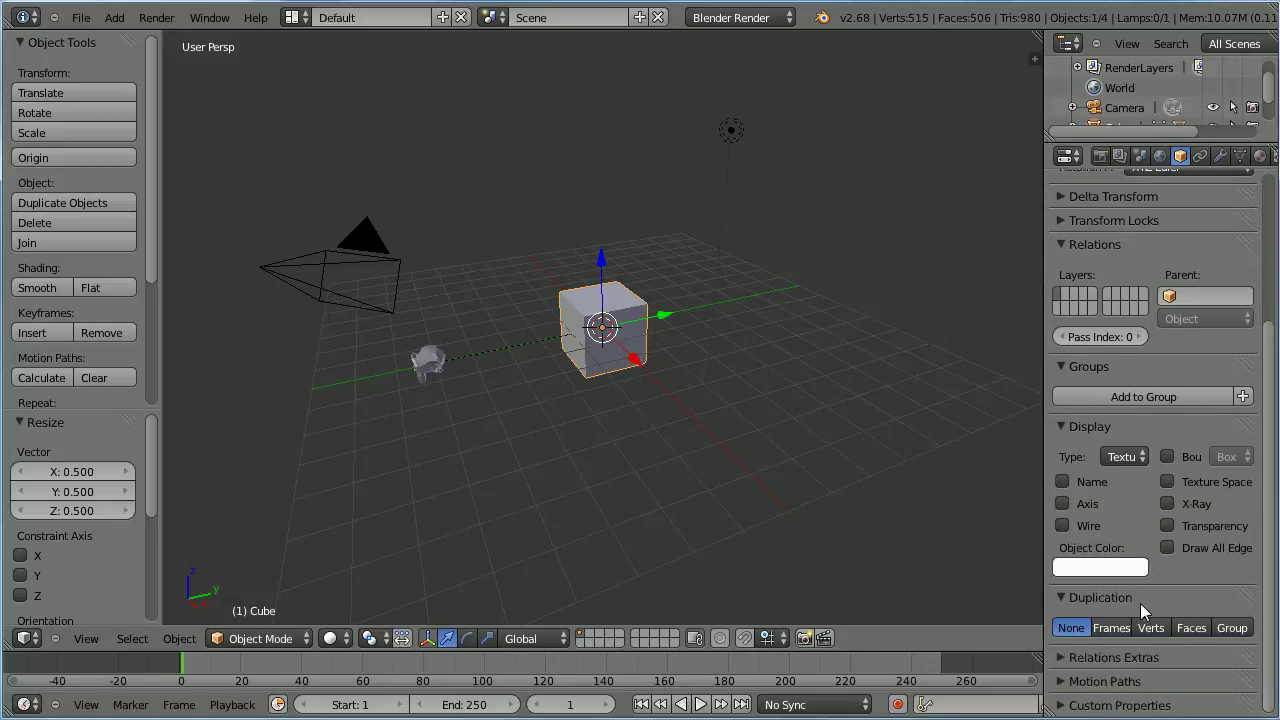
{"action": "left_click", "coordinate": [1190, 627]}
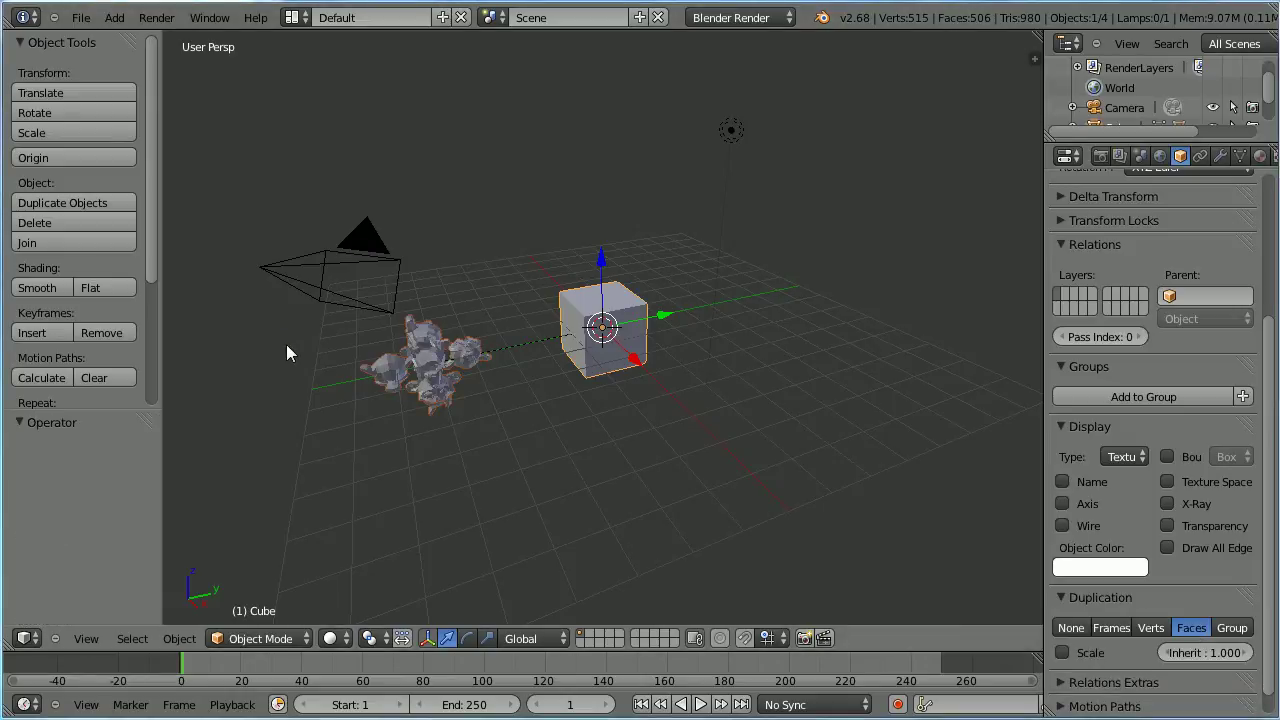
{"action": "middle_click_drag", "start_coordinate": [286, 353], "coordinate": [387, 312]}
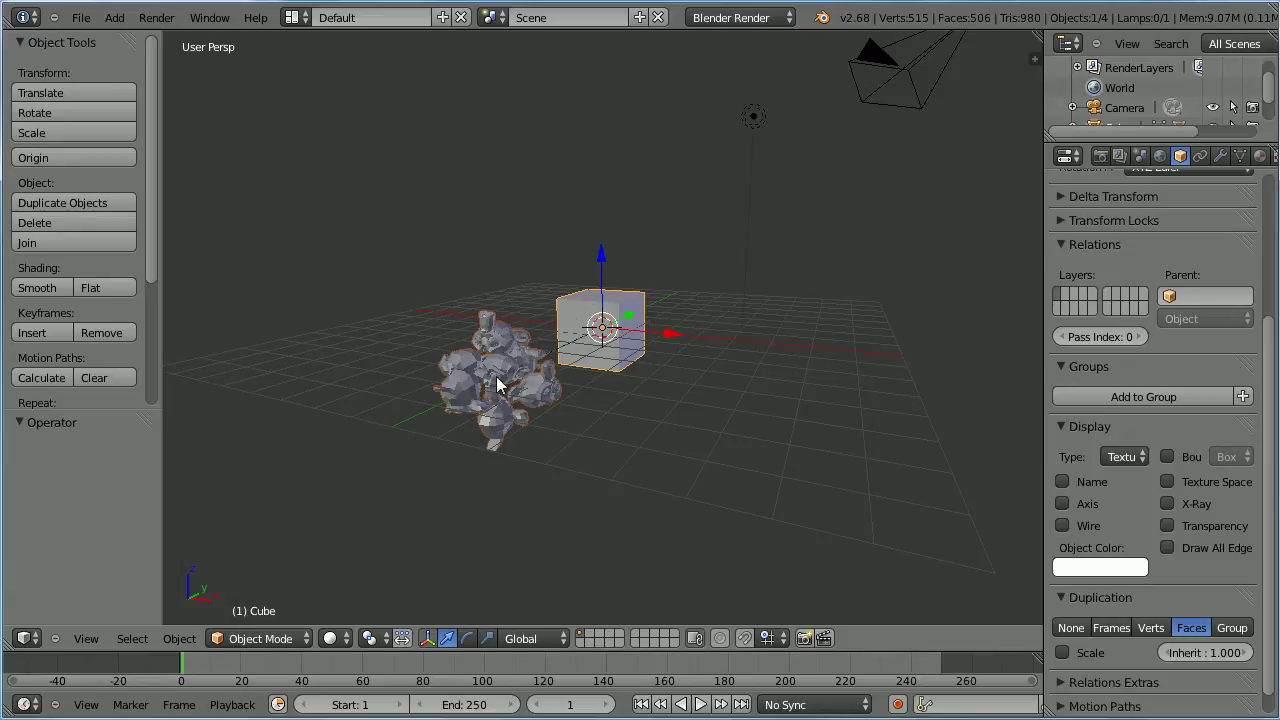
Reload the default start-up scene again.
{"action": "left_click", "coordinate": [81, 17]}
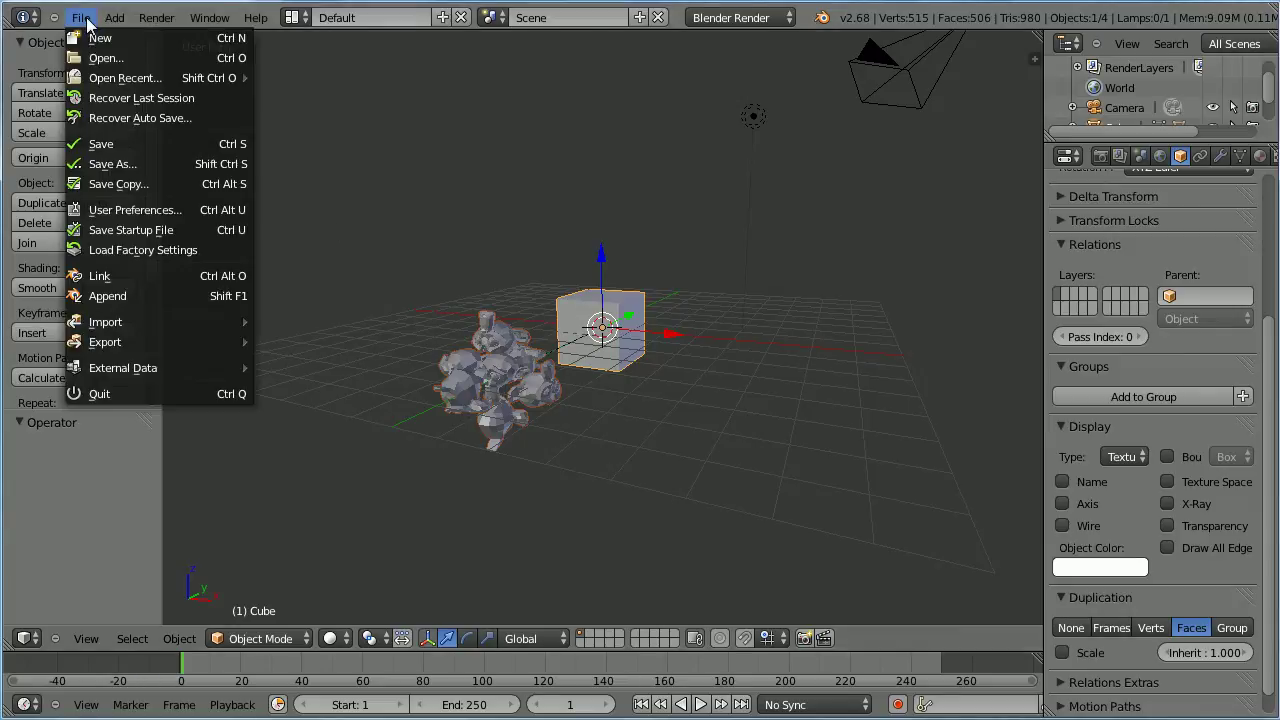
{"action": "left_click", "coordinate": [98, 40]}
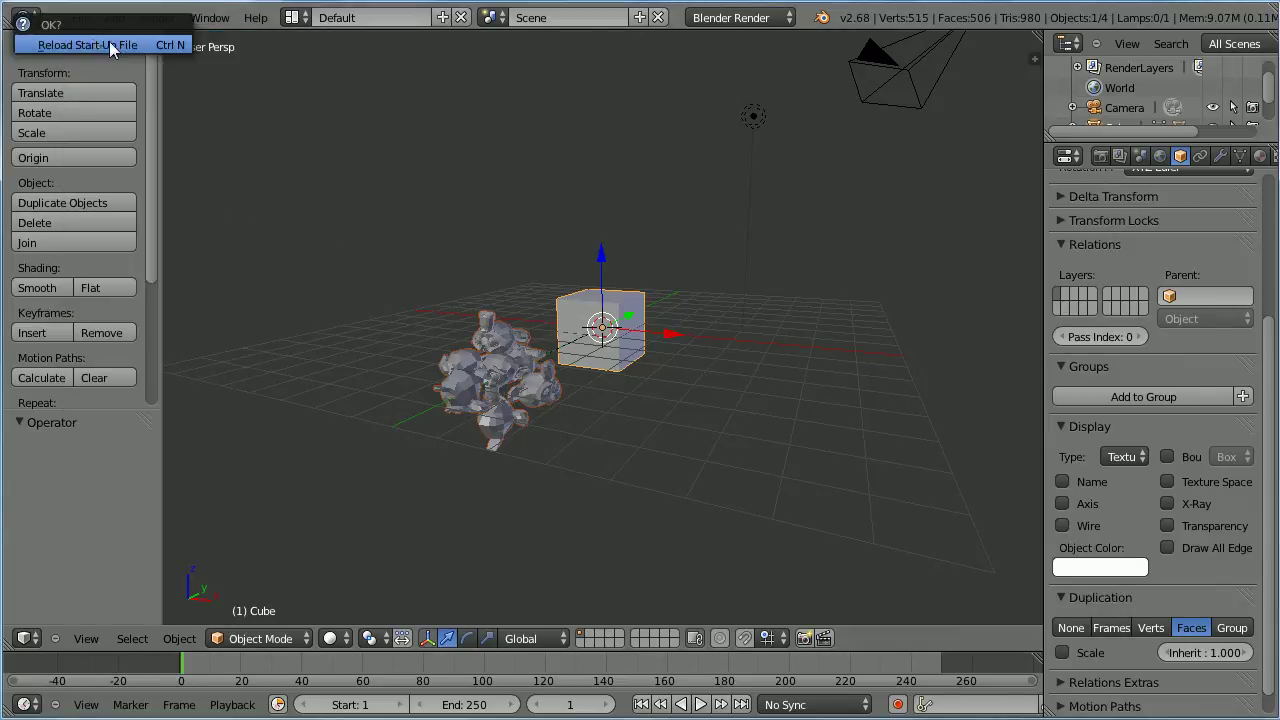
{"action": "left_click", "coordinate": [109, 44]}
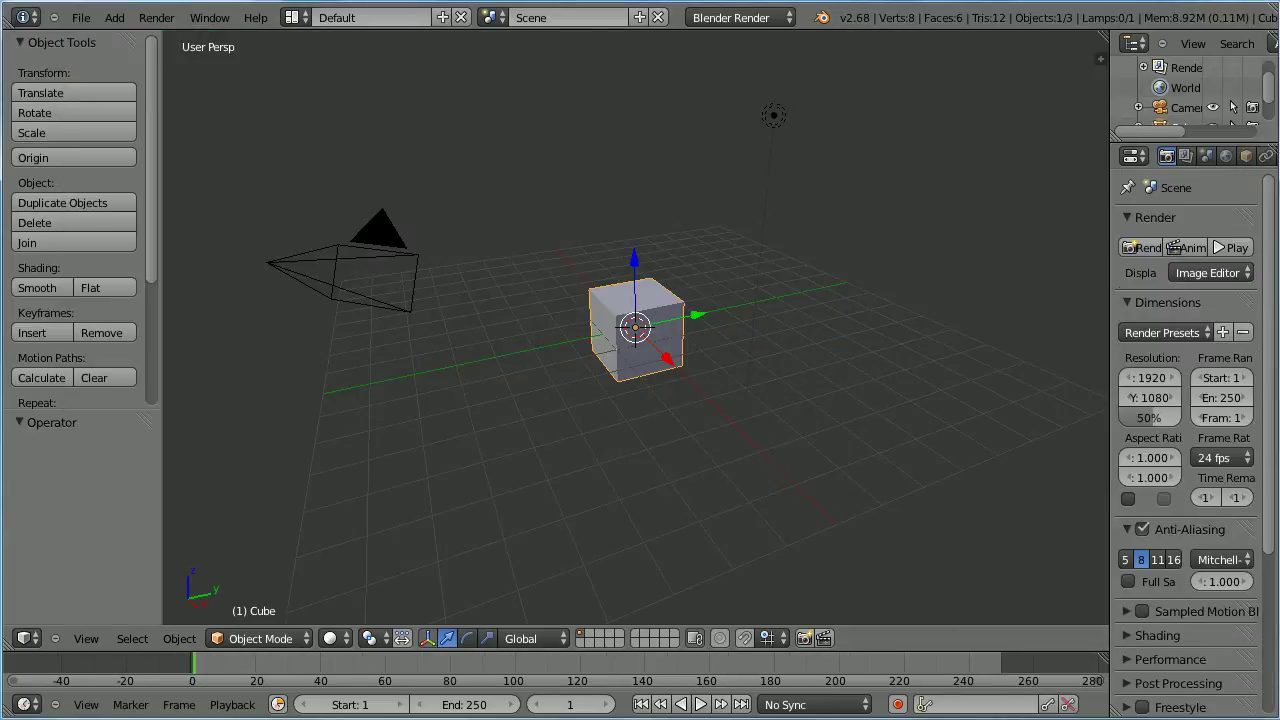
Switch the viewport to orthographic Top view.
{"action": "left_click", "coordinate": [85, 639]}
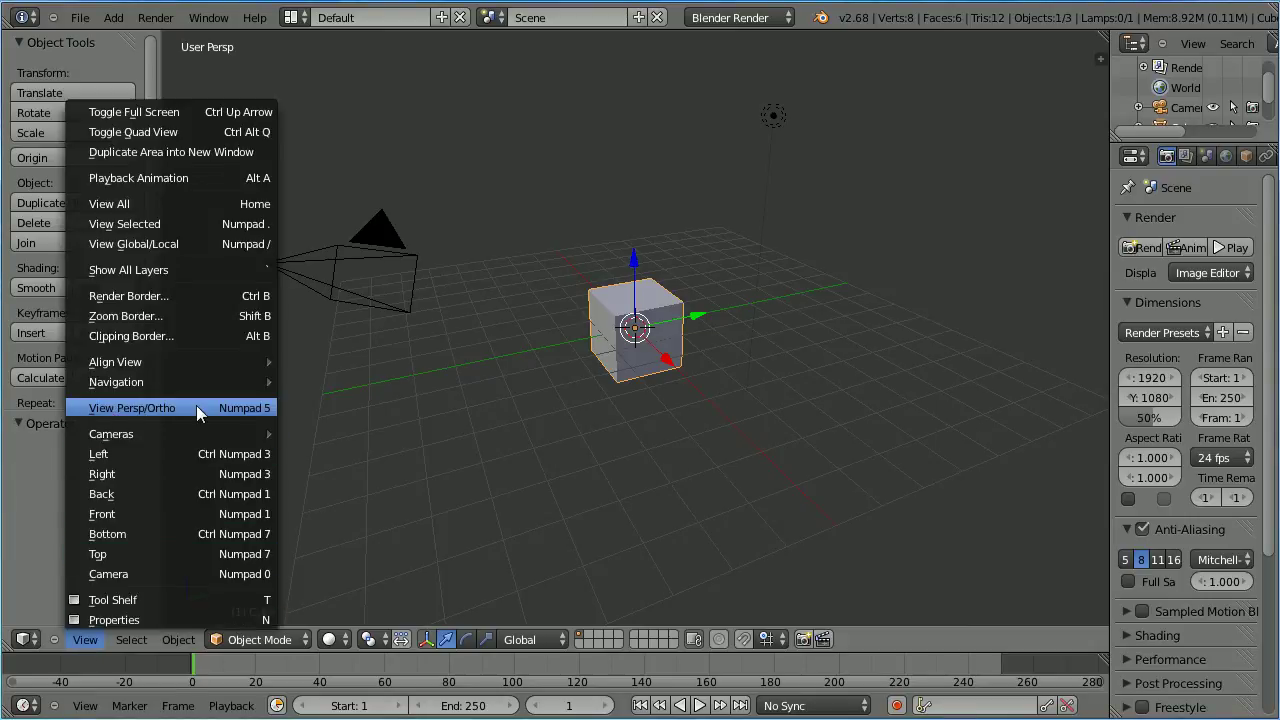
{"action": "left_click", "coordinate": [196, 408]}
{"action": "left_click", "coordinate": [85, 640]}
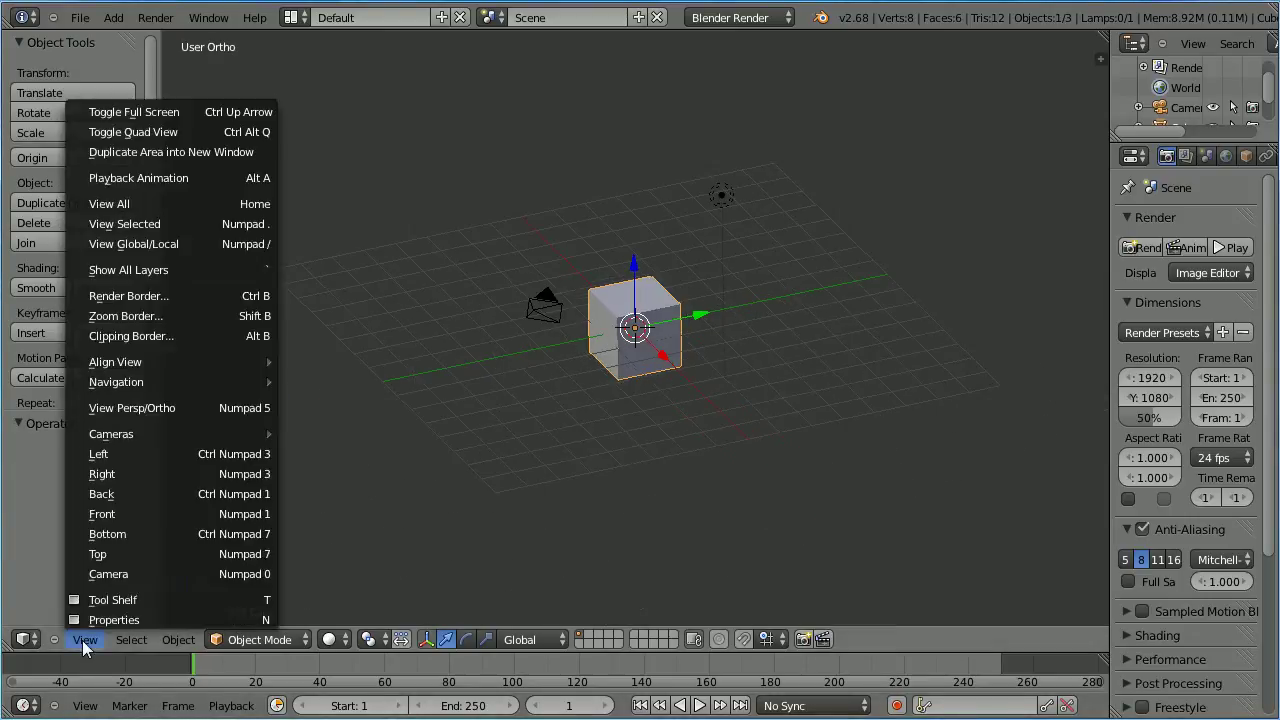
{"action": "left_click", "coordinate": [186, 554]}
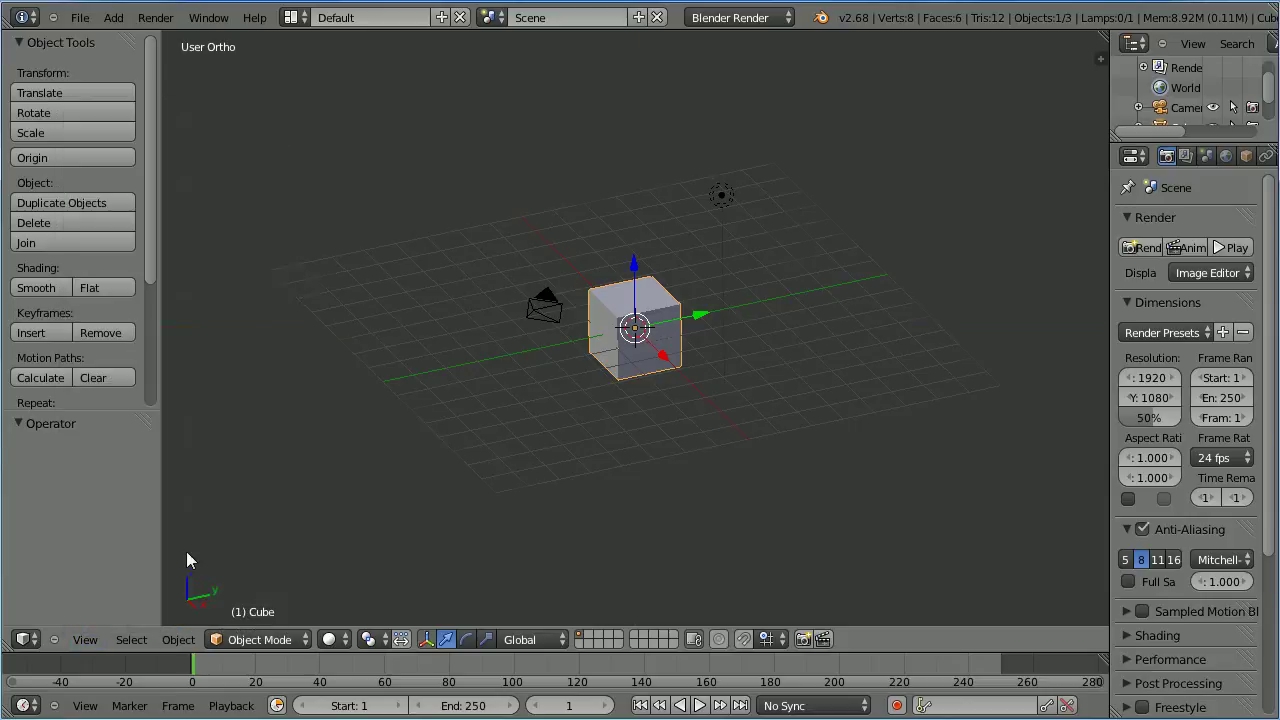
Enlarge the Outliner and hide the Cube with its eye icon.
{"action": "left_click_drag", "start_coordinate": [1108, 102], "coordinate": [1072, 102]}
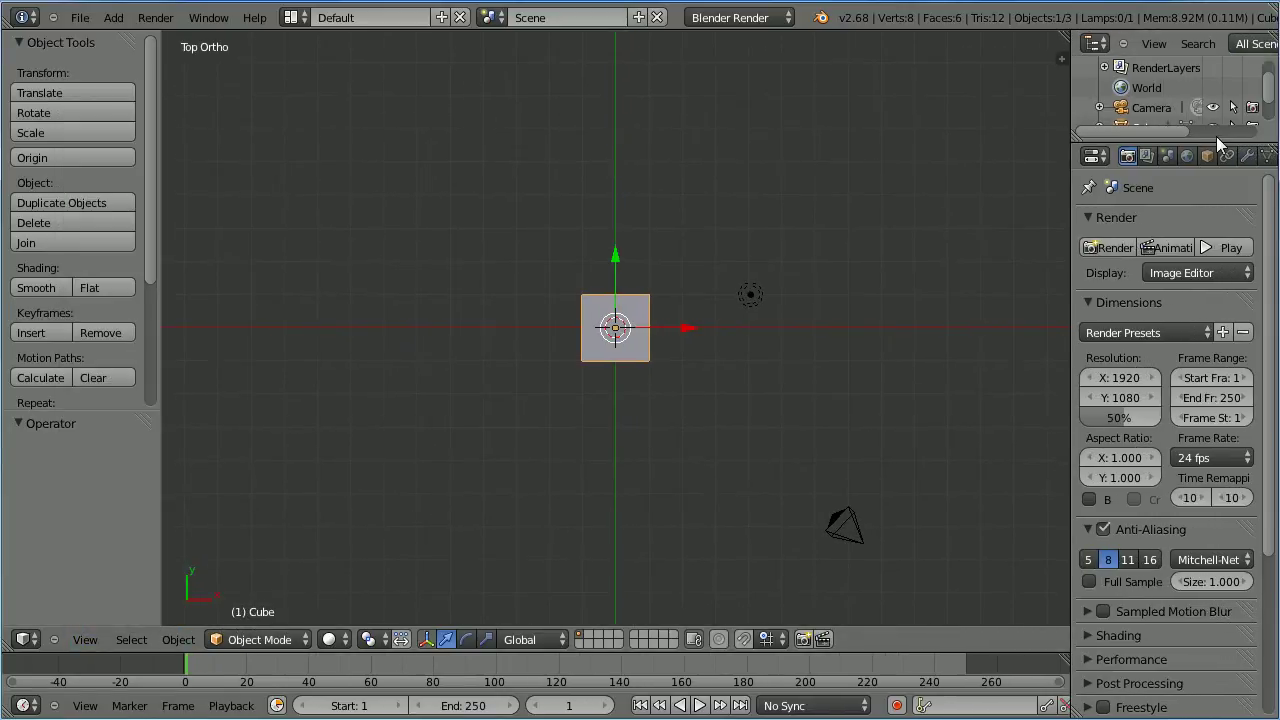
{"action": "left_click_drag", "start_coordinate": [1212, 141], "coordinate": [1212, 194]}
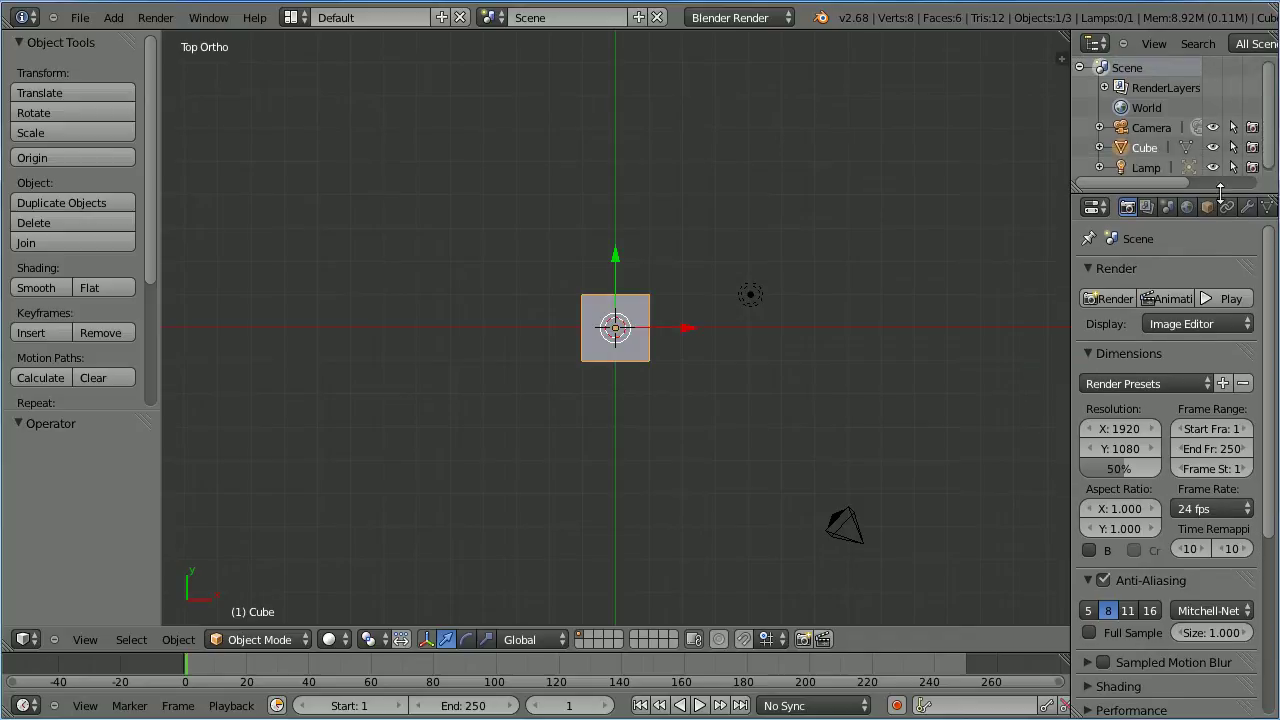
{"action": "left_click", "coordinate": [1212, 148]}
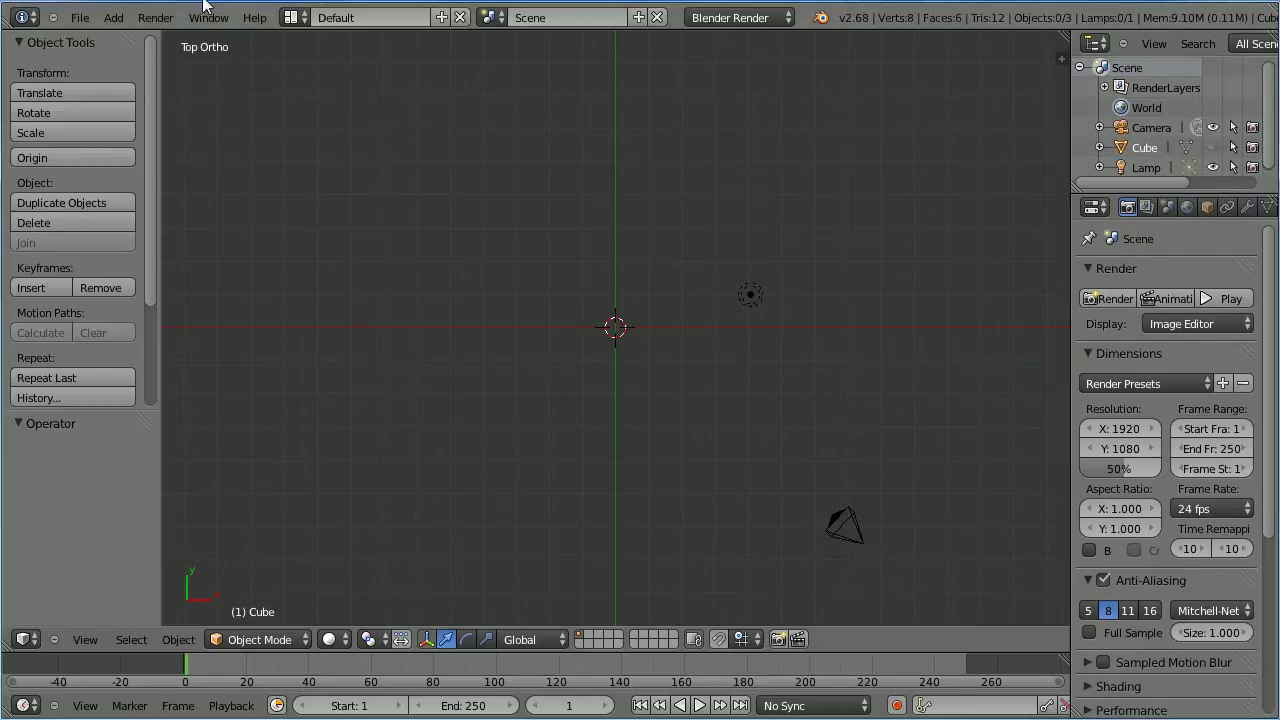
Add a Bezier curve at the origin, zoom in, and switch to Edit Mode.
{"action": "left_click", "coordinate": [114, 18]}
{"action": "mouse_move", "coordinate": [165, 57]}
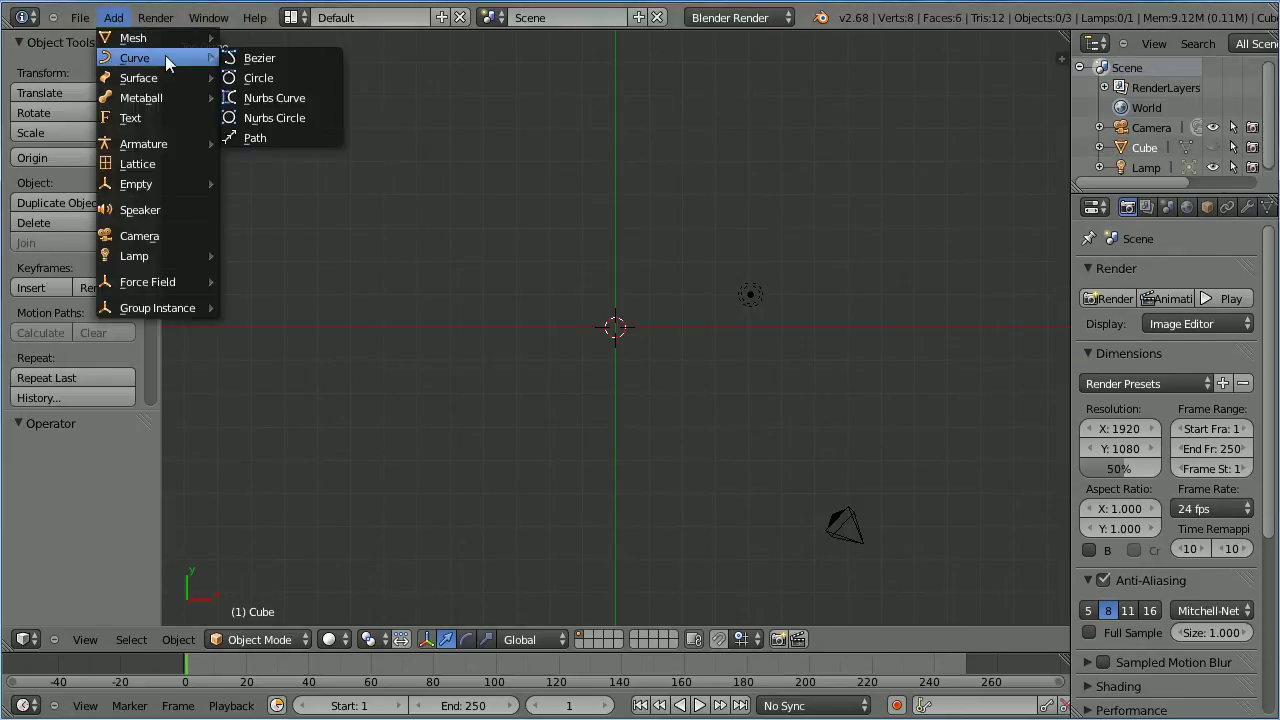
{"action": "left_click", "coordinate": [306, 58]}
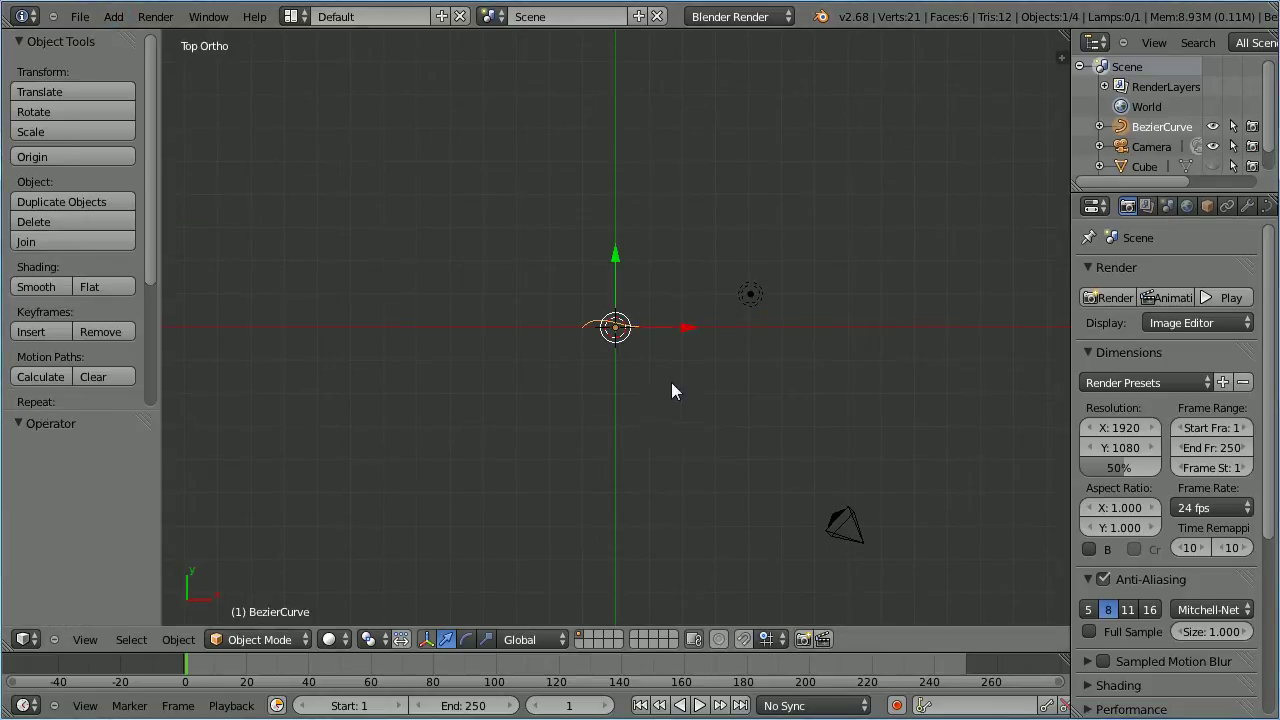
{"action": "scroll", "coordinate": [671, 383], "scroll_direction": "up", "scroll_amount": 3}
{"action": "left_click", "coordinate": [265, 632]}
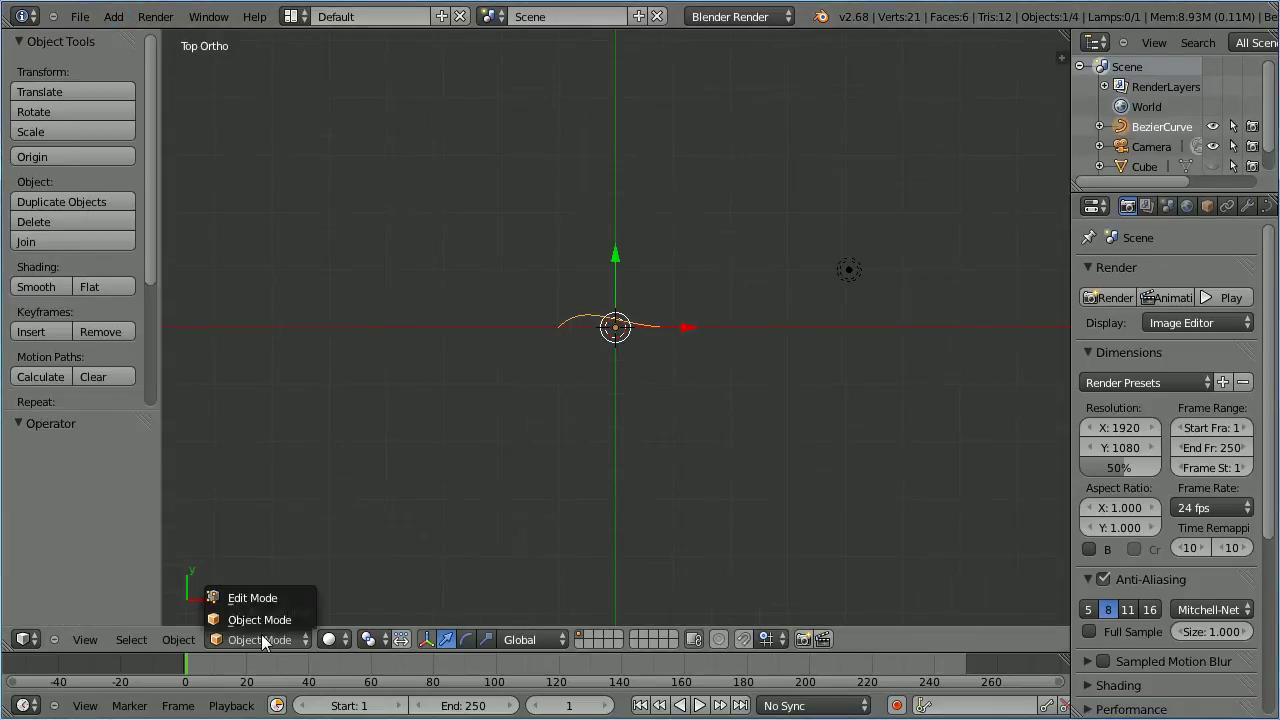
{"action": "left_click", "coordinate": [254, 597]}
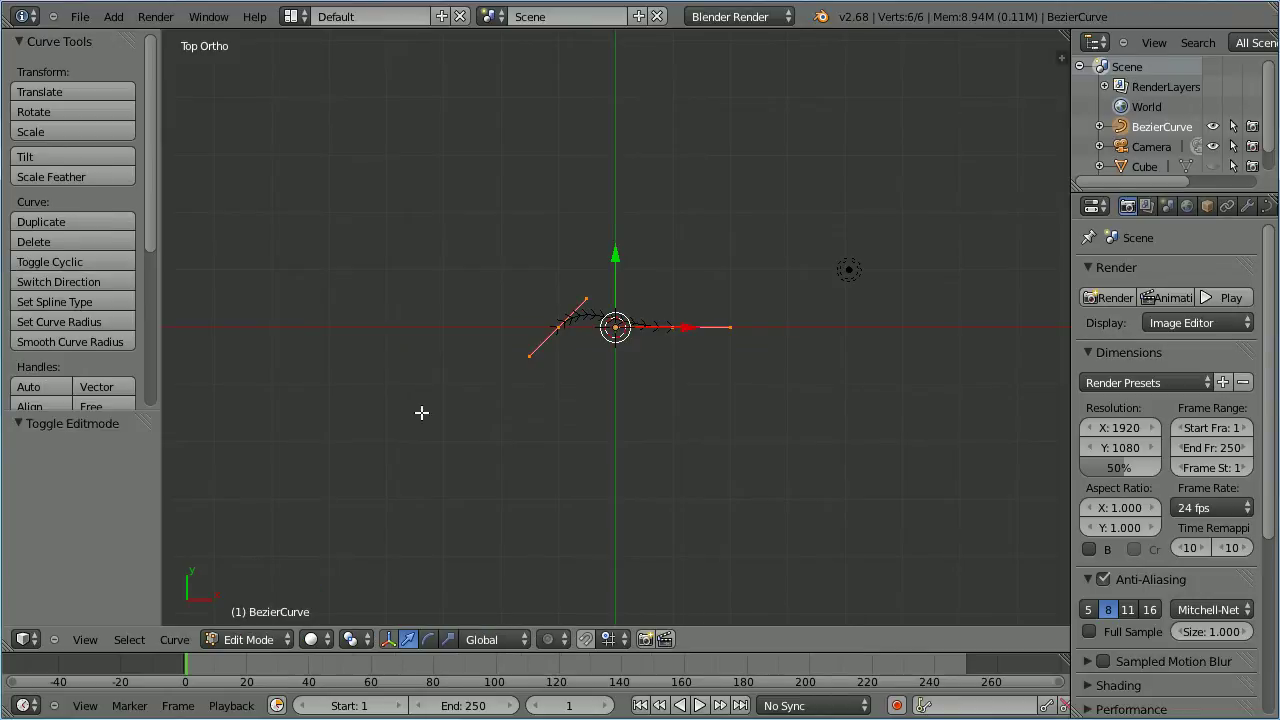
Move the curve's left point further left and raise its handle to bend upward.
{"action": "right_click", "coordinate": [557, 328]}
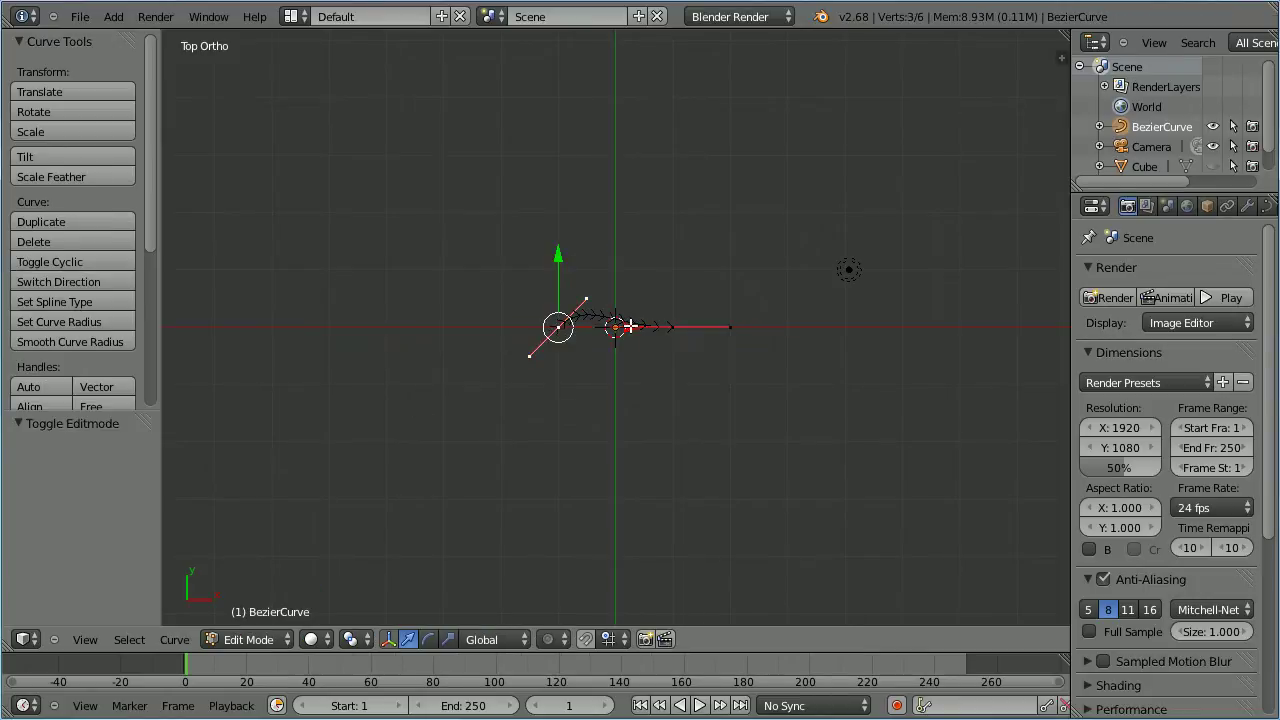
{"action": "left_click_drag", "start_coordinate": [630, 326], "coordinate": [271, 343]}
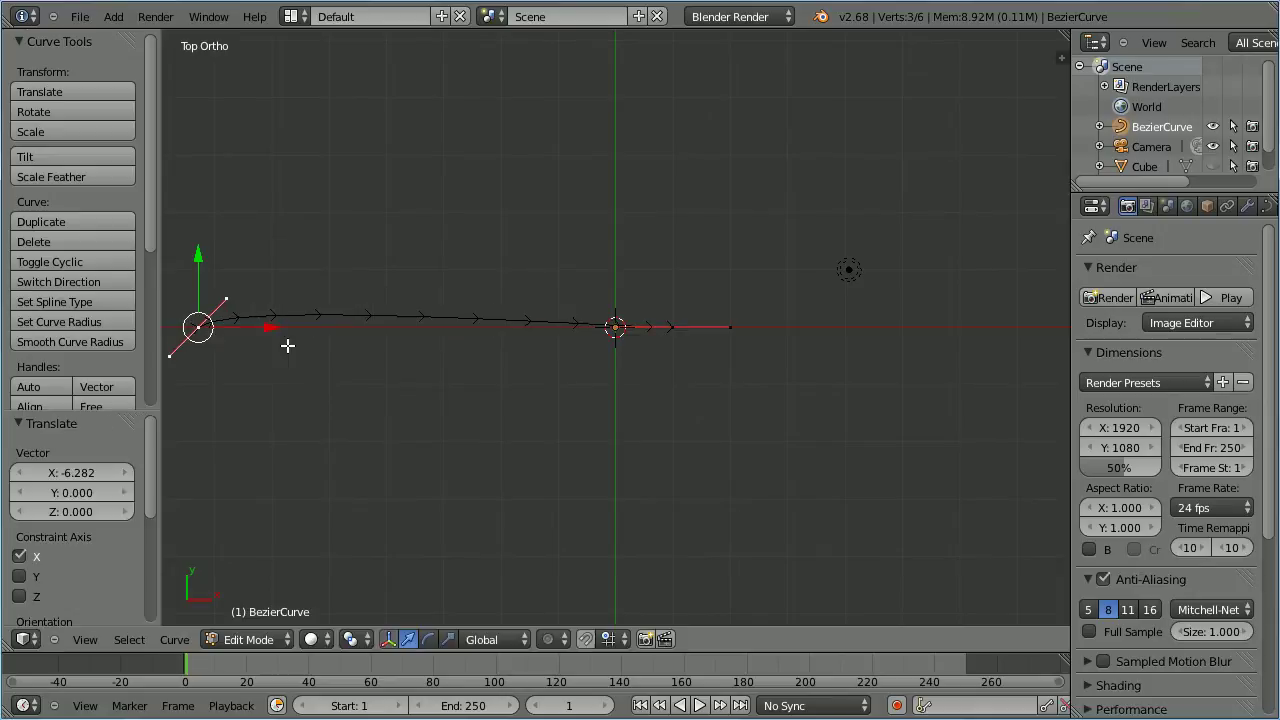
{"action": "right_click", "coordinate": [228, 295]}
{"action": "left_click_drag", "start_coordinate": [228, 227], "coordinate": [464, 75]}
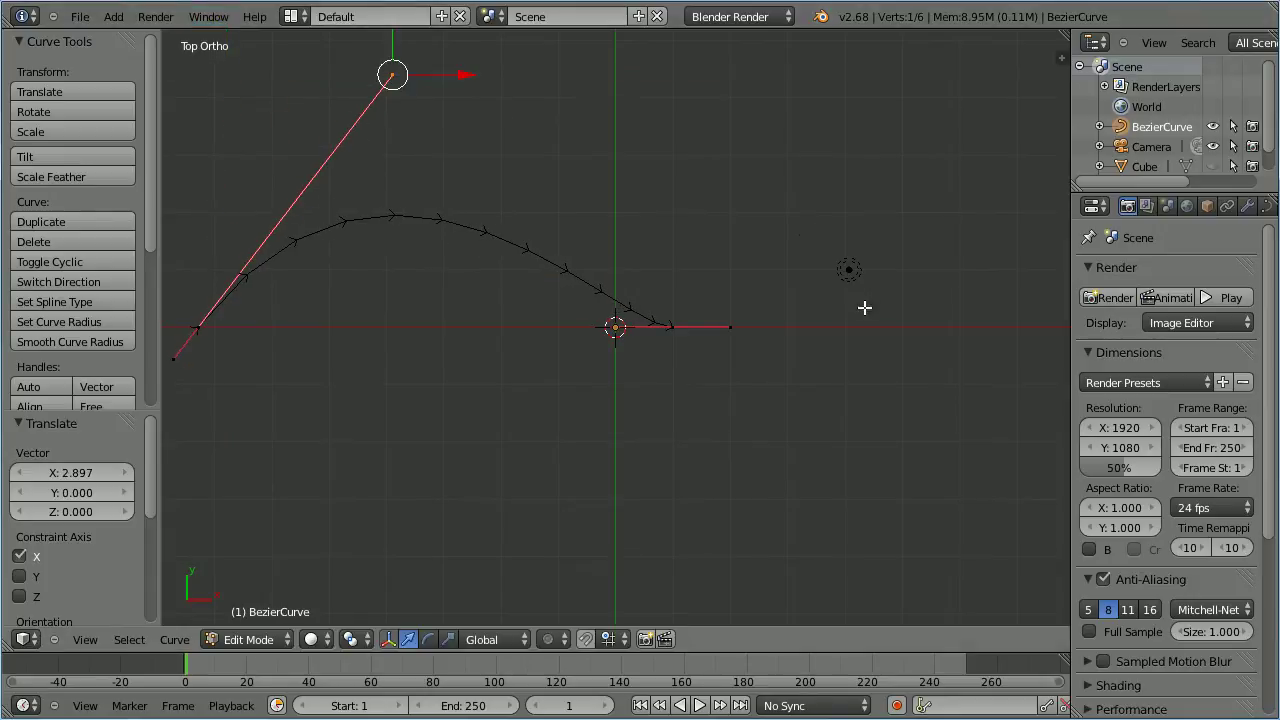
Move the right point further right and pull its handle down into an S-shape.
{"action": "right_click", "coordinate": [666, 330]}
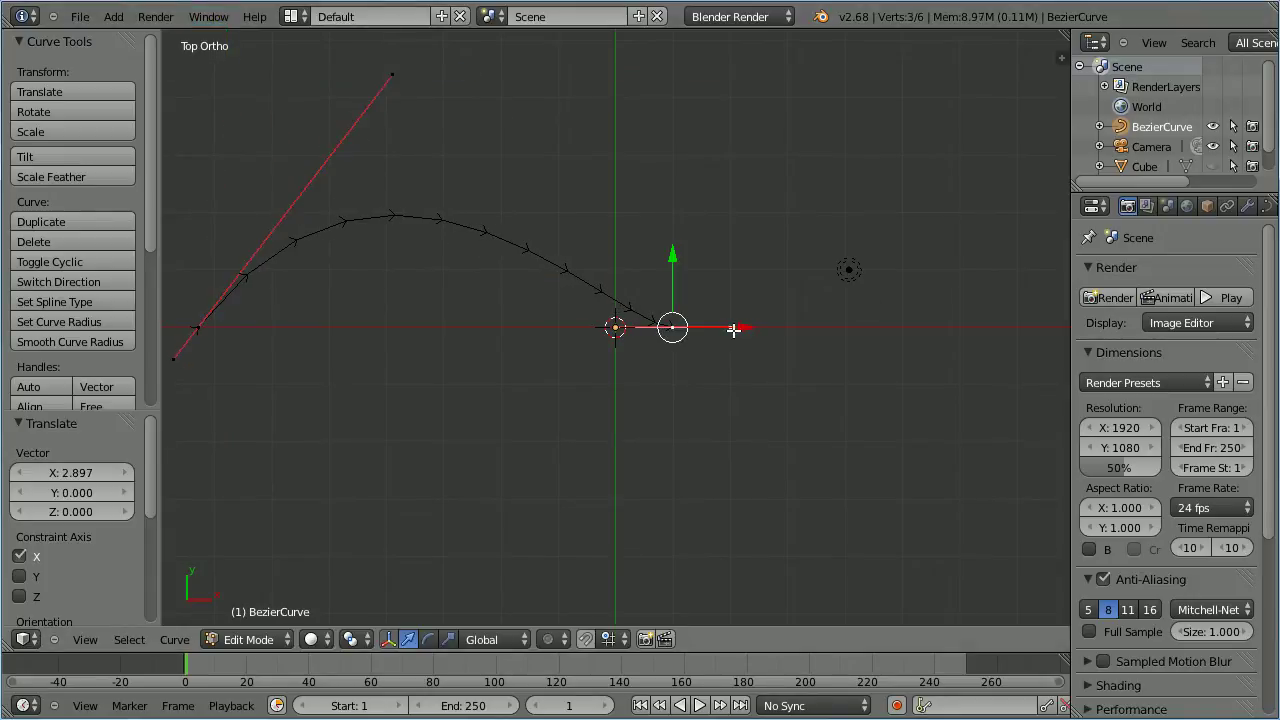
{"action": "left_click_drag", "start_coordinate": [746, 328], "coordinate": [1010, 320]}
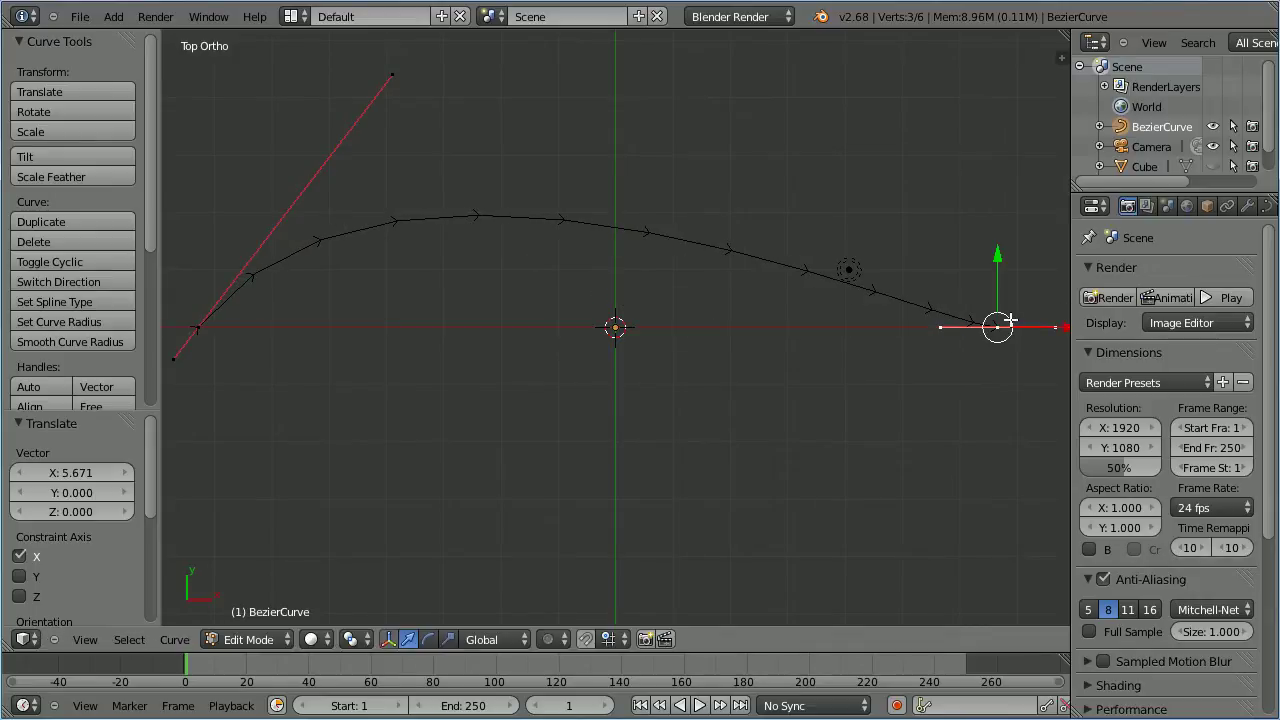
{"action": "right_click", "coordinate": [939, 325]}
{"action": "left_click_drag", "start_coordinate": [940, 257], "coordinate": [943, 527]}
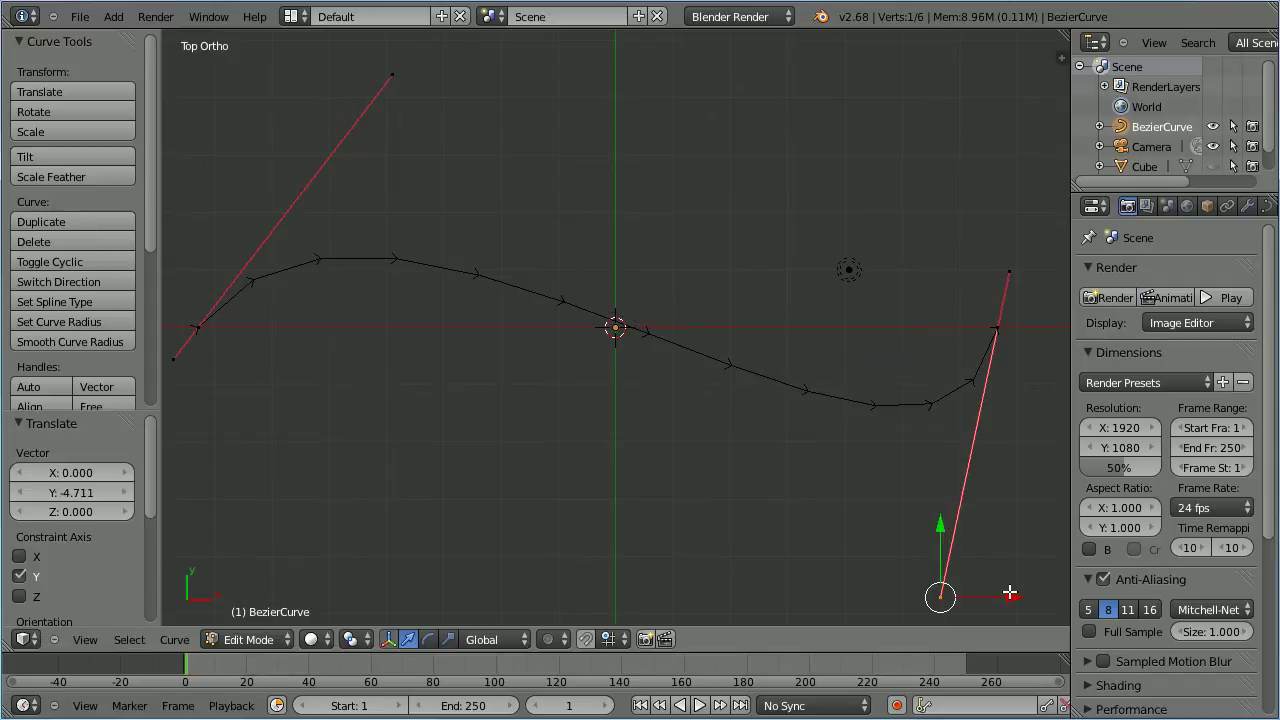
{"action": "left_click_drag", "start_coordinate": [1010, 595], "coordinate": [855, 611]}
{"action": "key", "text": "Tab"}
{"action": "key", "text": "Tab"}
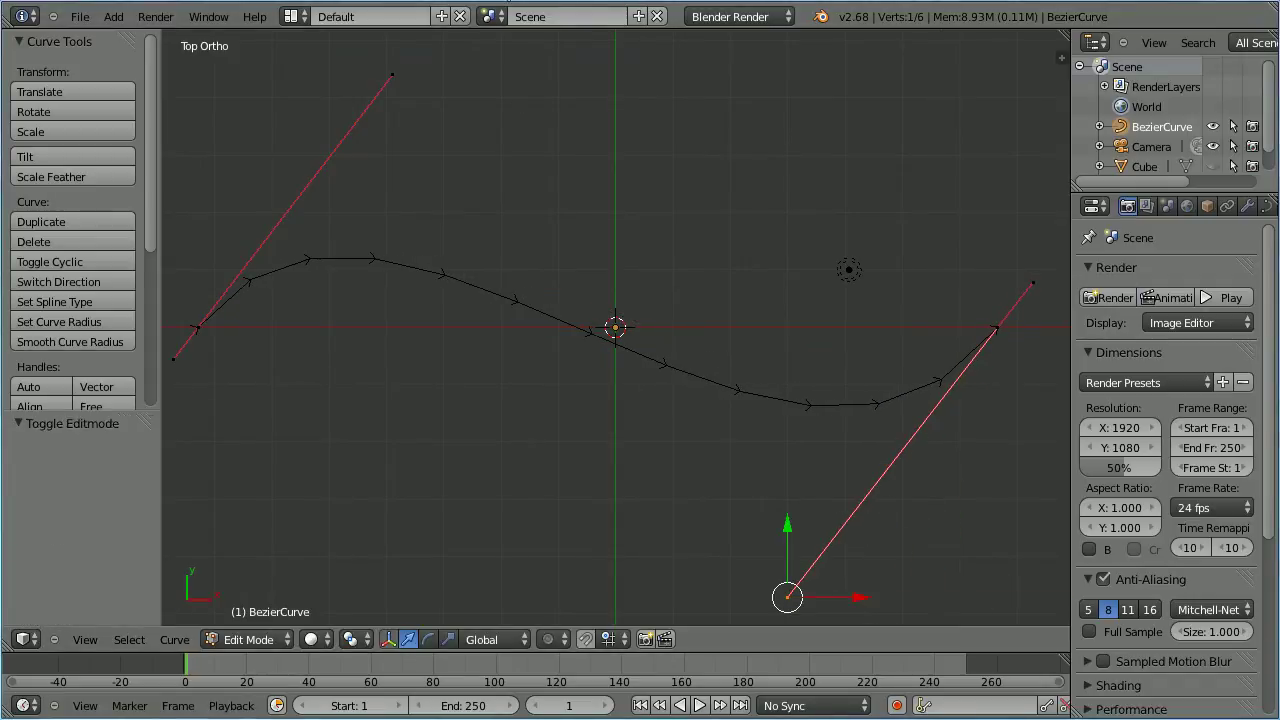
Push the left end point further left and raise its upper handle higher.
{"action": "scroll", "coordinate": [478, 118], "scroll_direction": "down", "scroll_amount": 5}
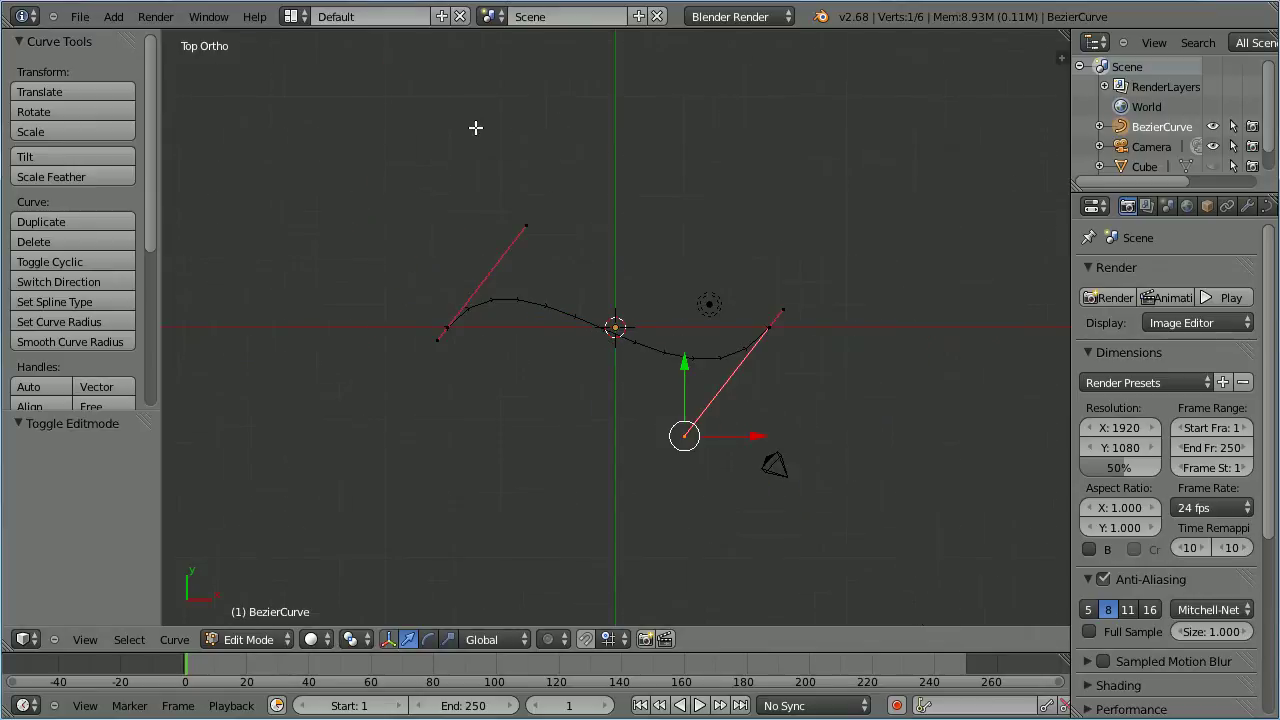
{"action": "right_click", "coordinate": [448, 329]}
{"action": "left_click_drag", "start_coordinate": [524, 327], "coordinate": [258, 340]}
{"action": "right_click", "coordinate": [262, 225]}
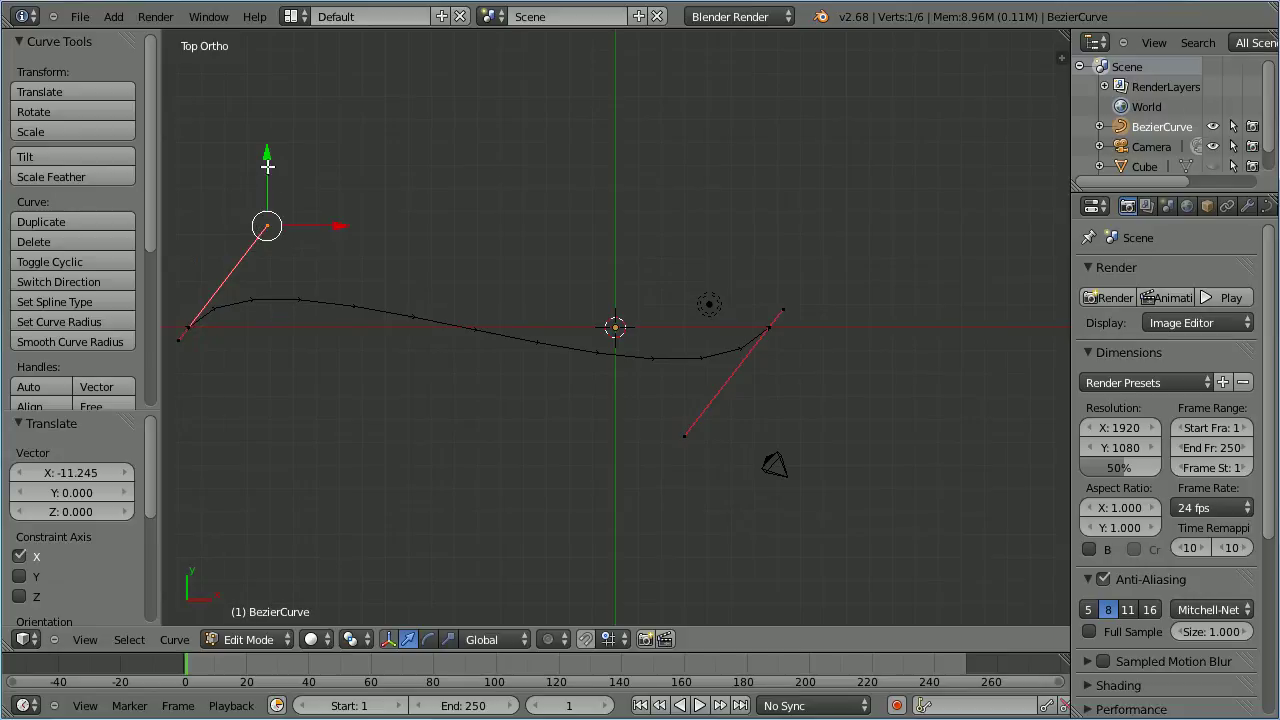
{"action": "left_click_drag", "start_coordinate": [267, 153], "coordinate": [470, 50]}
Move the right end point further right and pull its lower handle further down.
{"action": "right_click", "coordinate": [773, 332]}
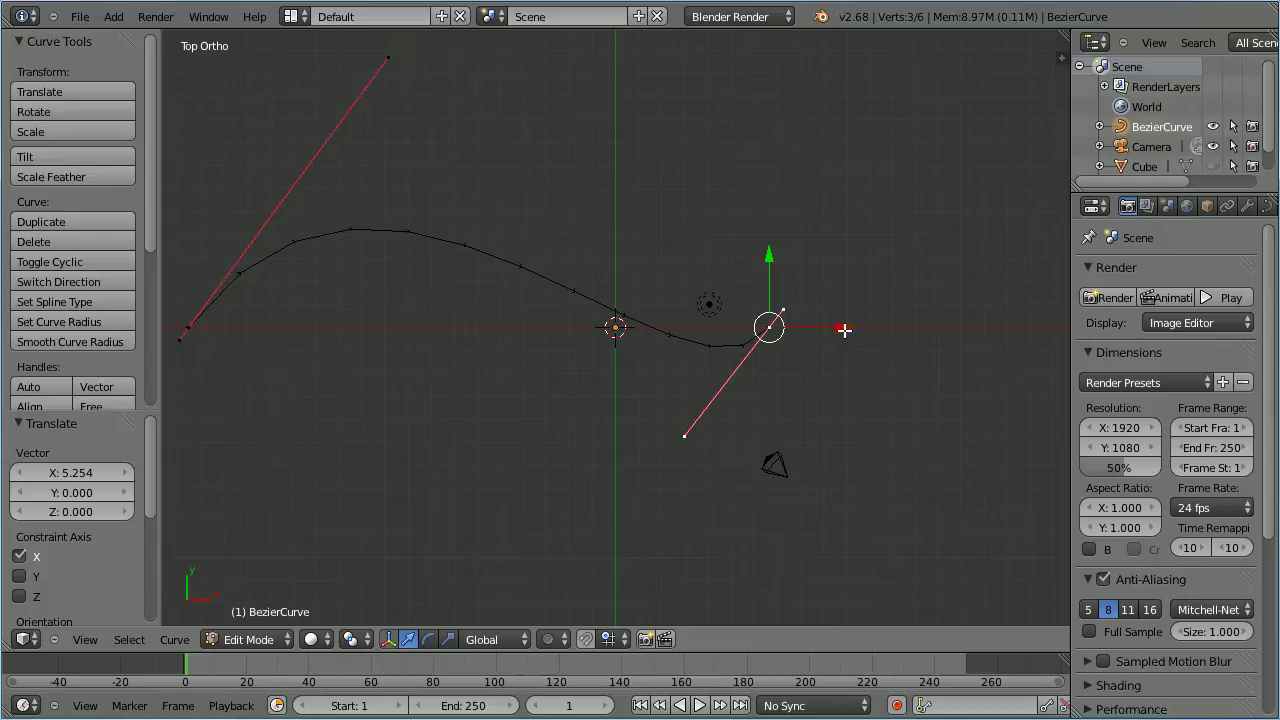
{"action": "left_click_drag", "start_coordinate": [844, 330], "coordinate": [981, 418]}
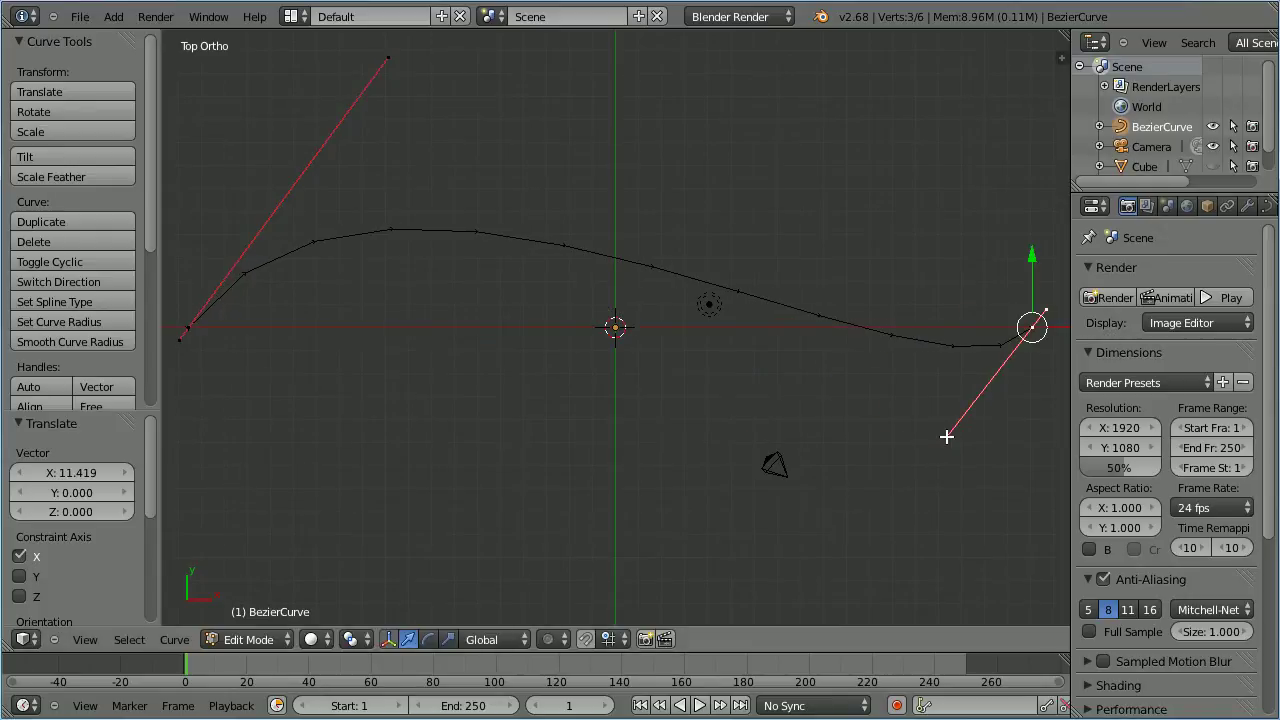
{"action": "right_click", "coordinate": [946, 436]}
{"action": "left_click_drag", "start_coordinate": [956, 370], "coordinate": [918, 615]}
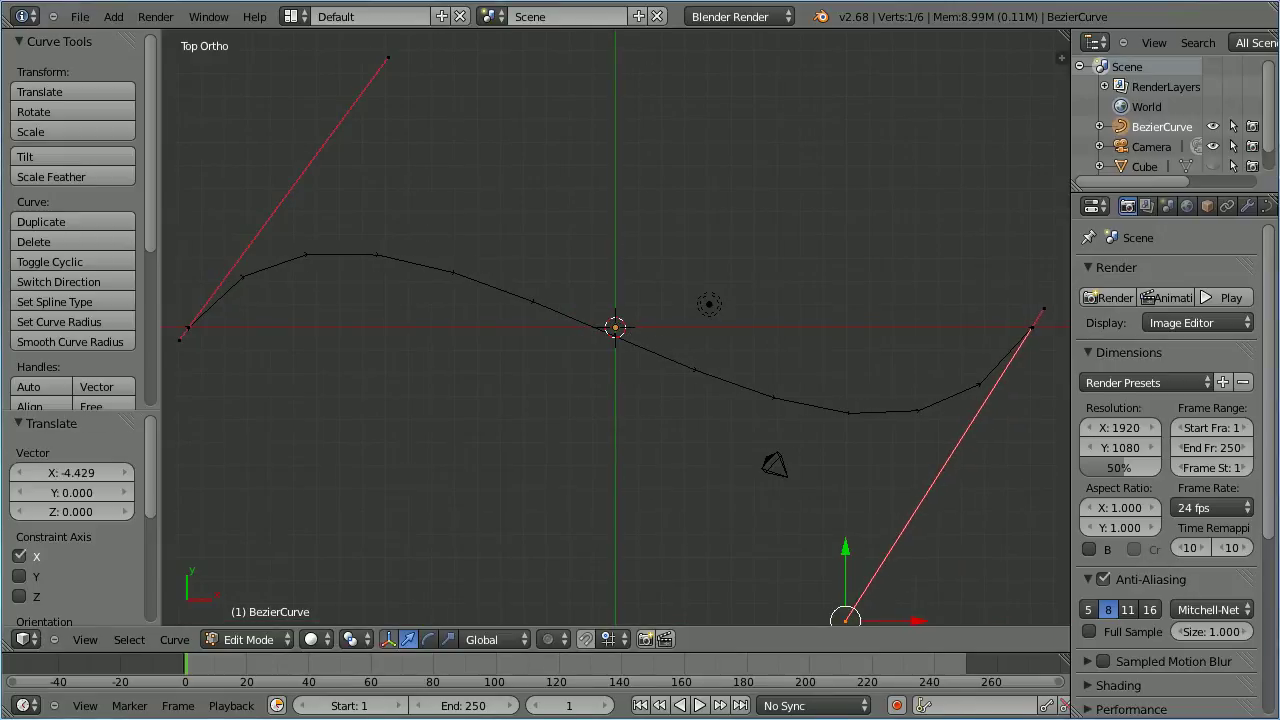
{"action": "key", "text": "Tab"}
{"action": "key", "text": "Tab"}
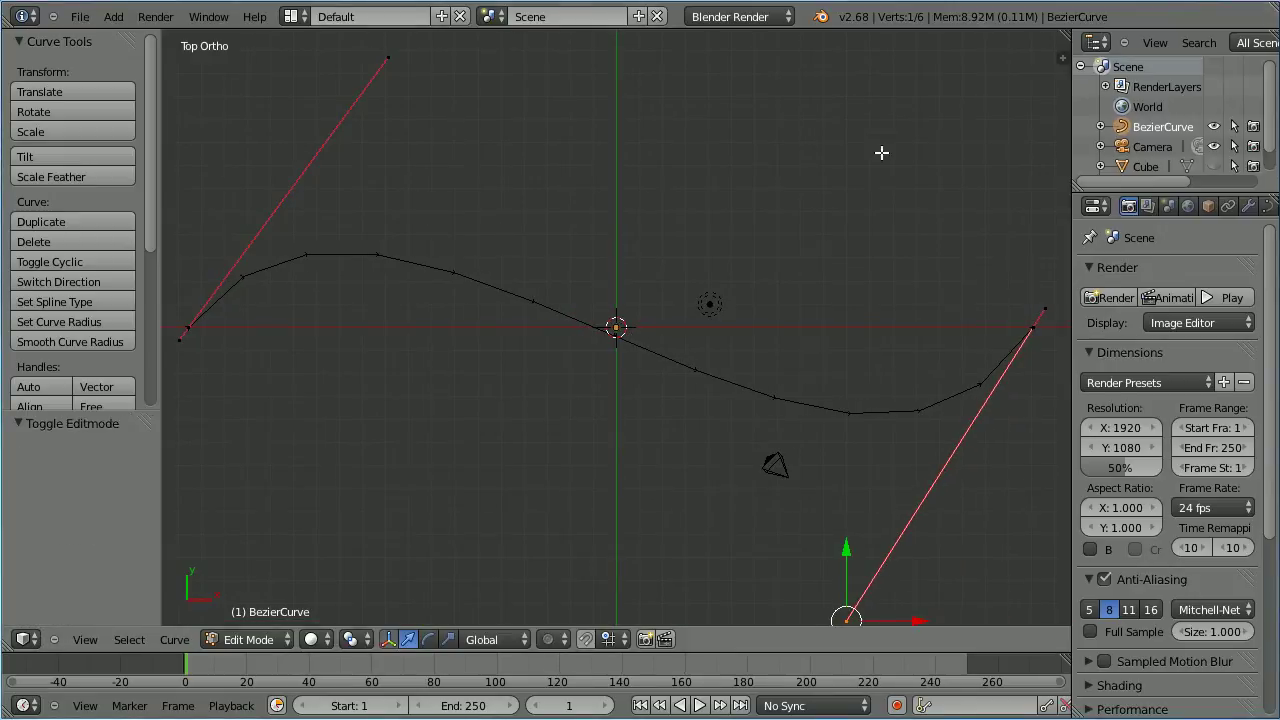
Set the curve's Preview Resolution to 24, then unhide and select the Cube.
{"action": "left_click", "coordinate": [1267, 206]}
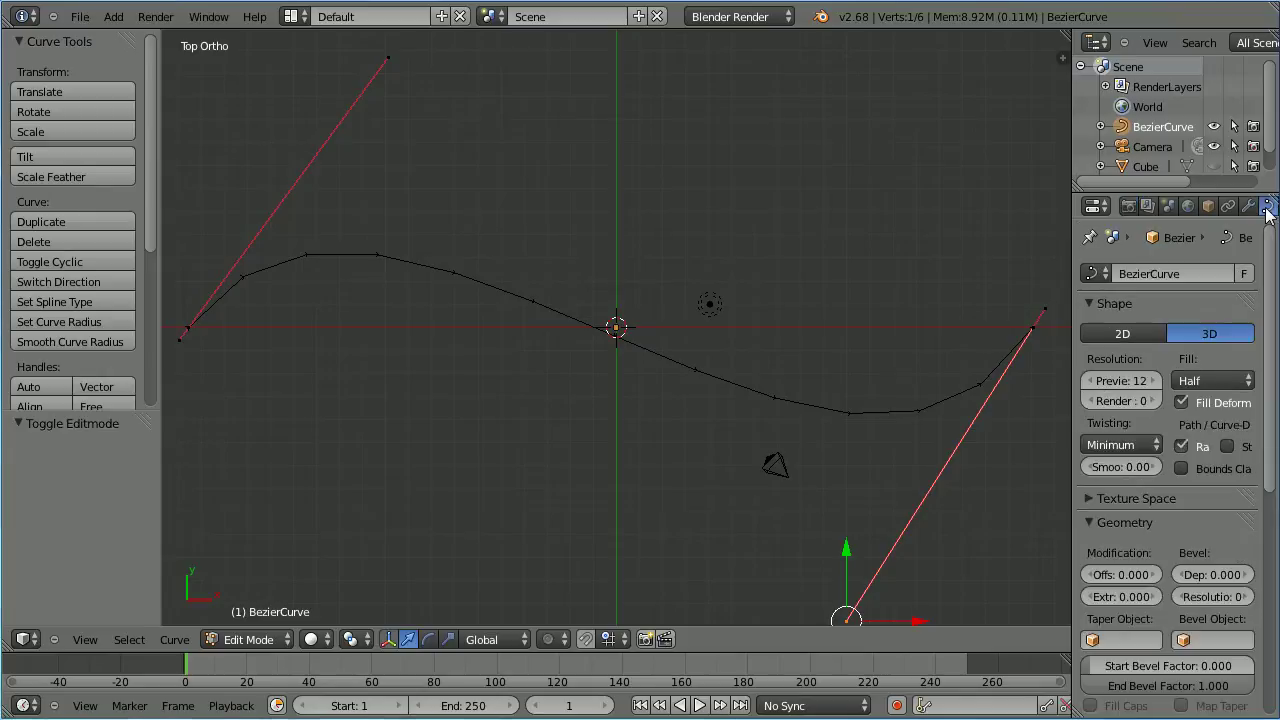
{"action": "left_click", "coordinate": [1127, 385]}
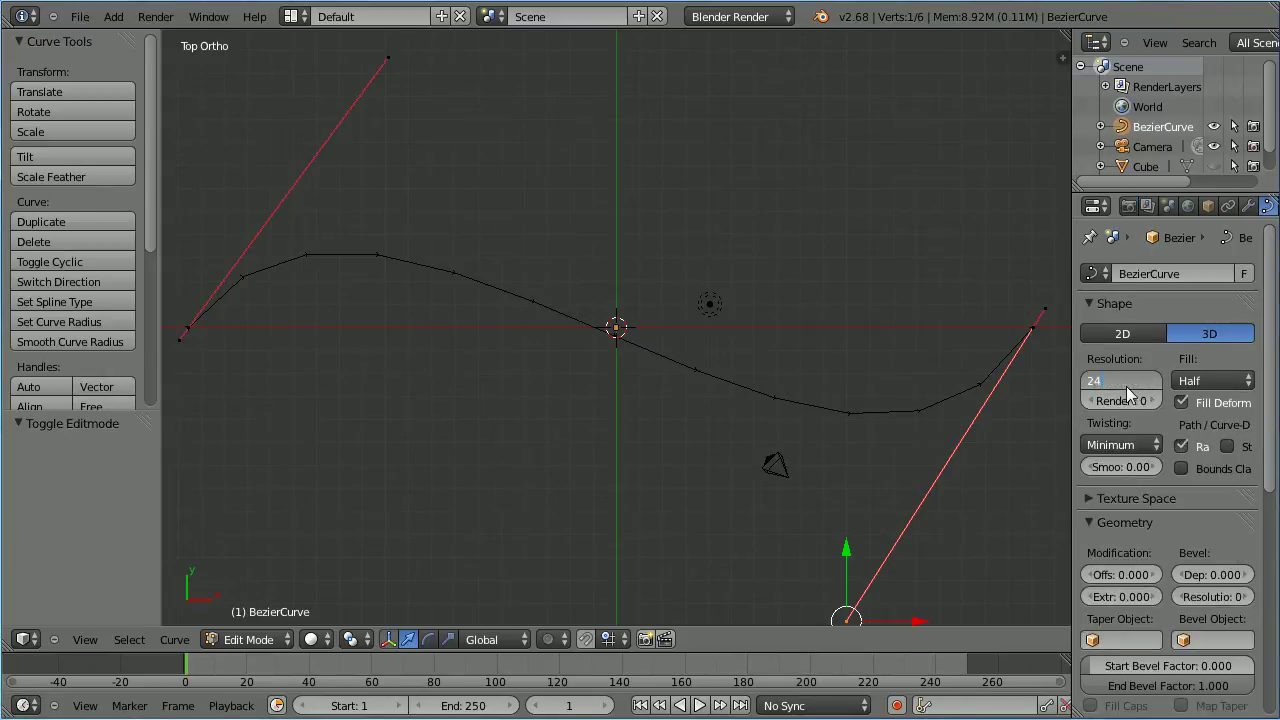
{"action": "type", "text": "24"}
{"action": "key", "text": "Return"}
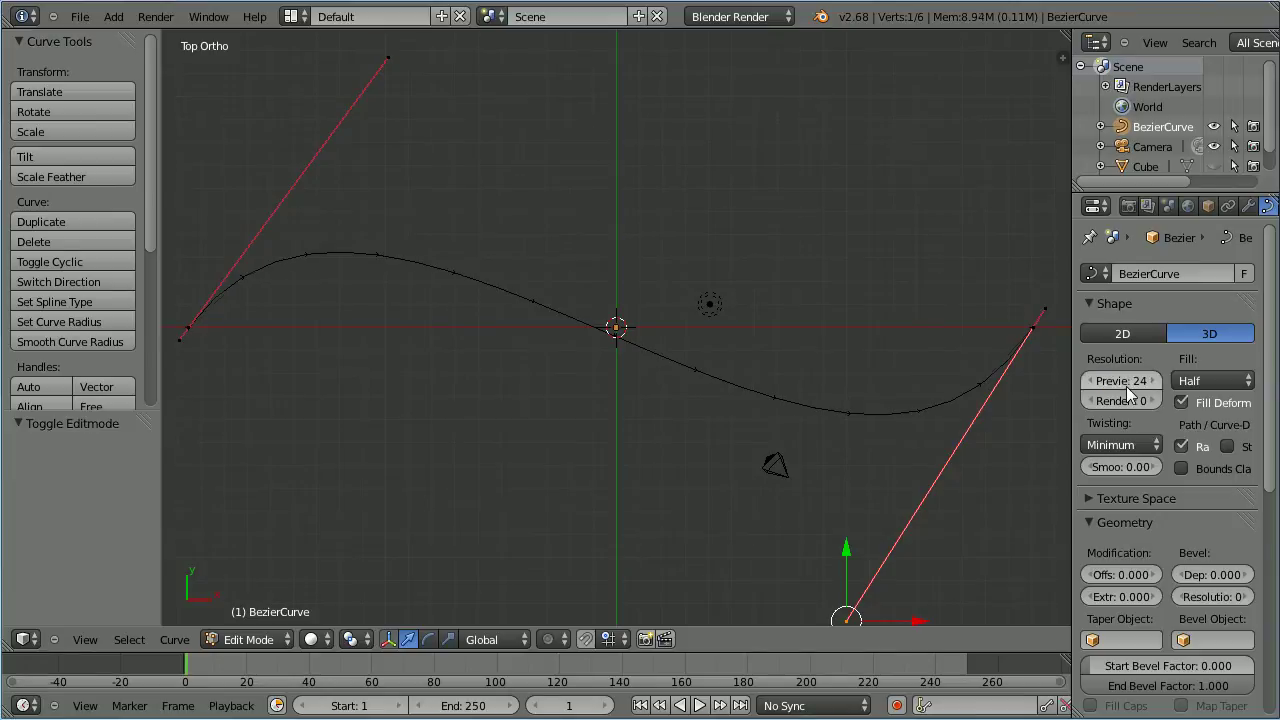
{"action": "left_click", "coordinate": [1215, 167]}
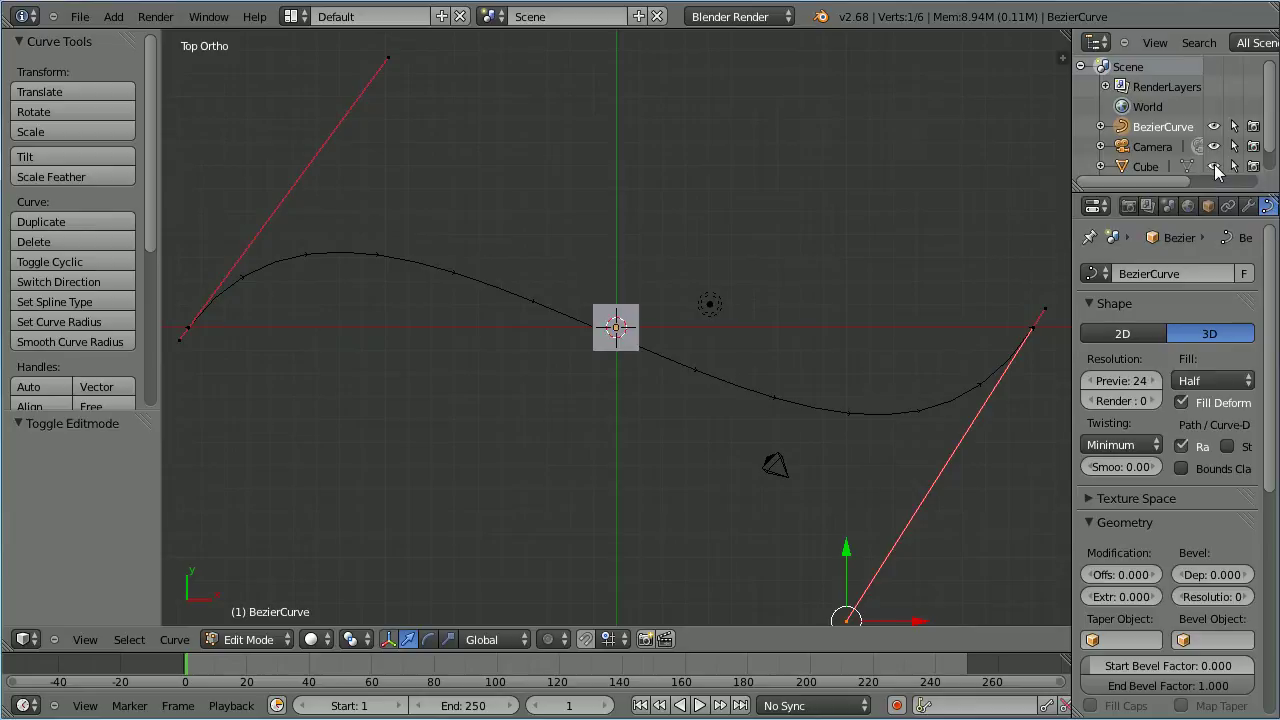
{"action": "left_click", "coordinate": [1143, 166]}
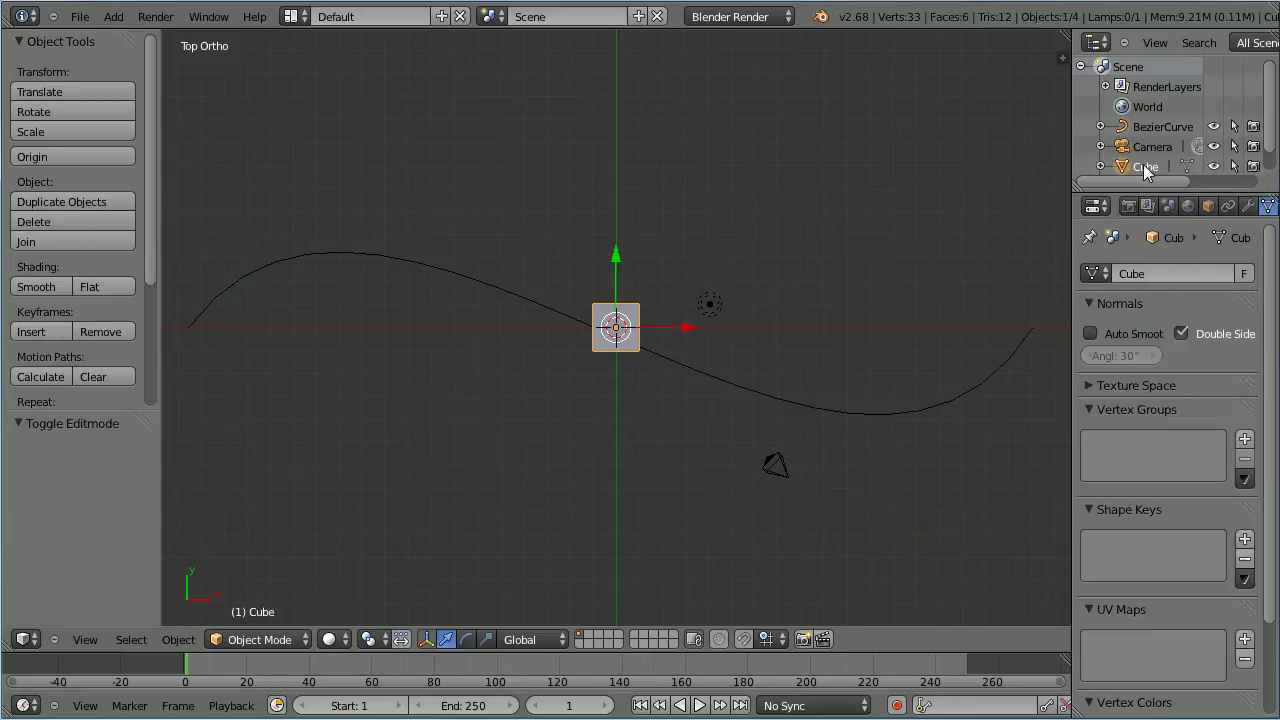
Scale the Cube to 0.4, 1, 2 and set its Z location to 2.
{"action": "left_click", "coordinate": [1209, 204]}
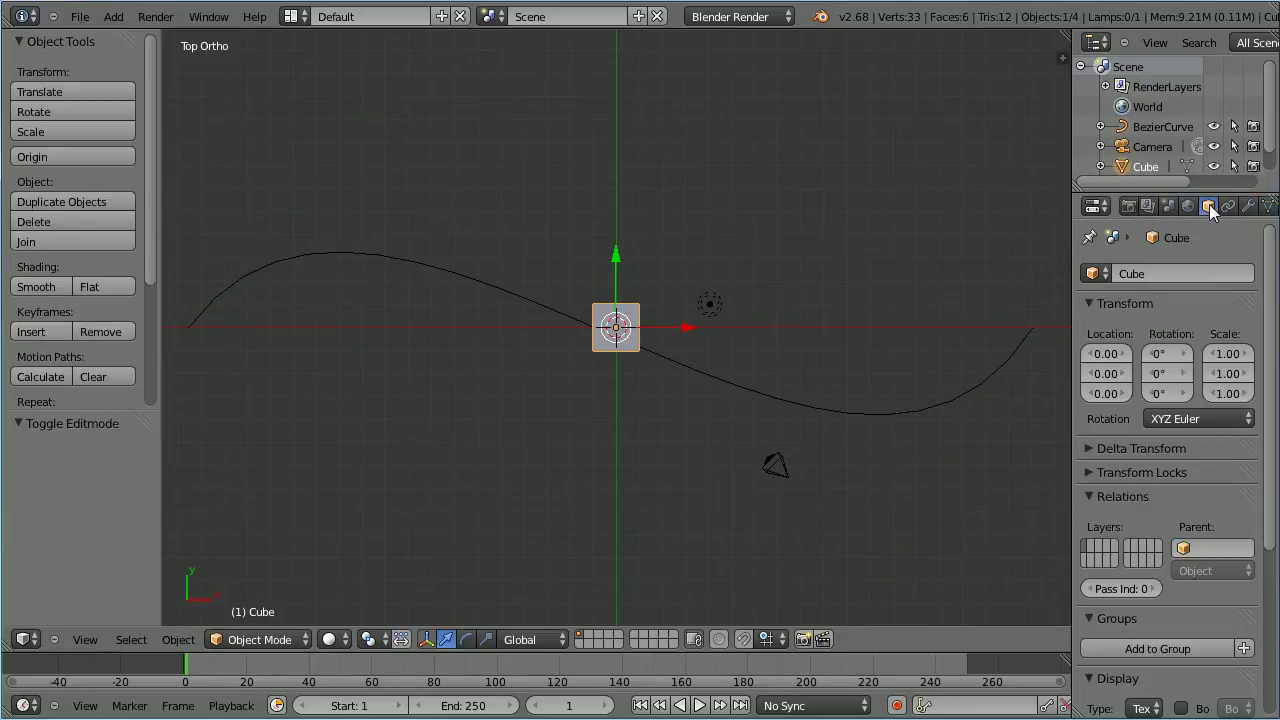
{"action": "left_click", "coordinate": [1226, 356]}
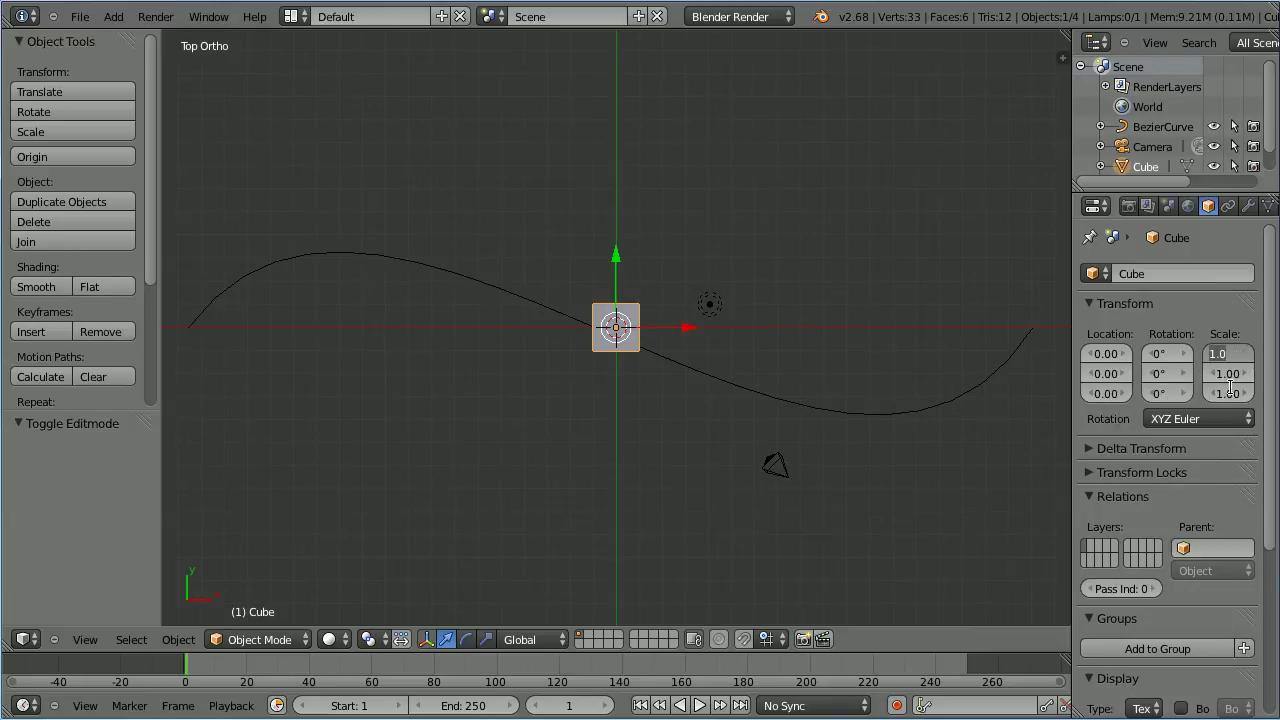
{"action": "key", "text": "BackSpace"}
{"action": "type", "text": ".4"}
{"action": "key", "text": "Return"}
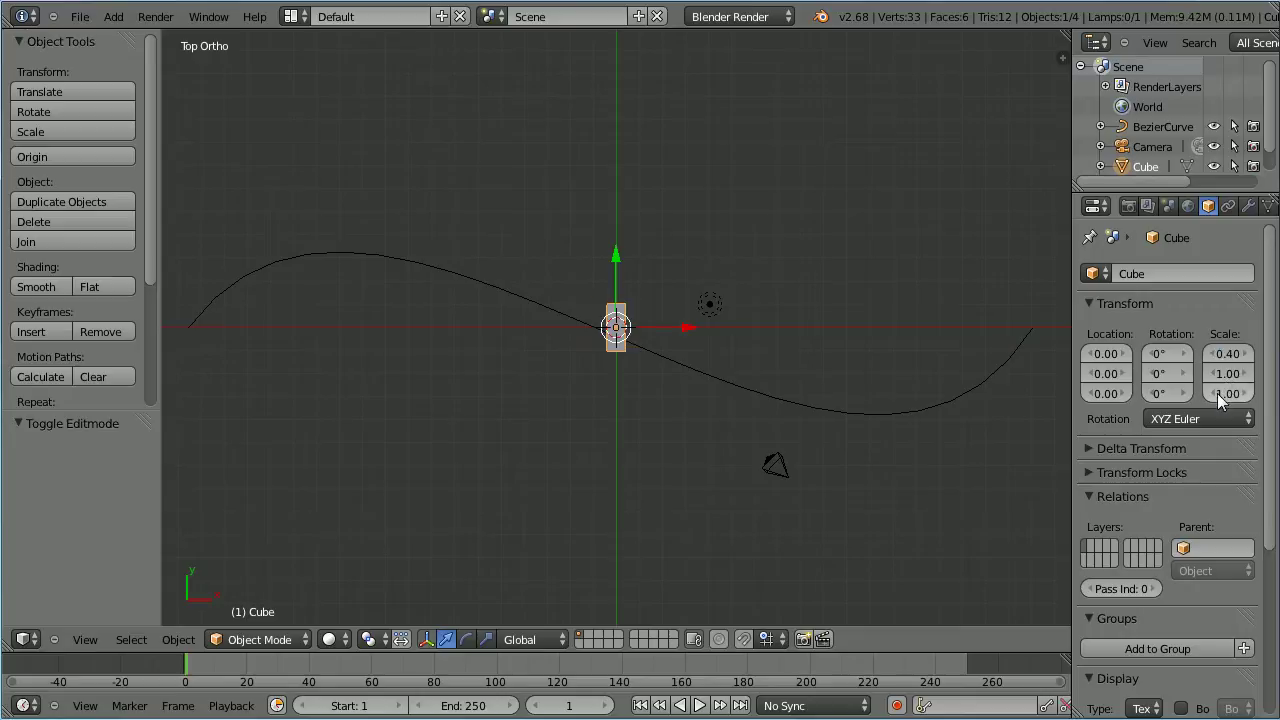
{"action": "left_click", "coordinate": [1222, 394]}
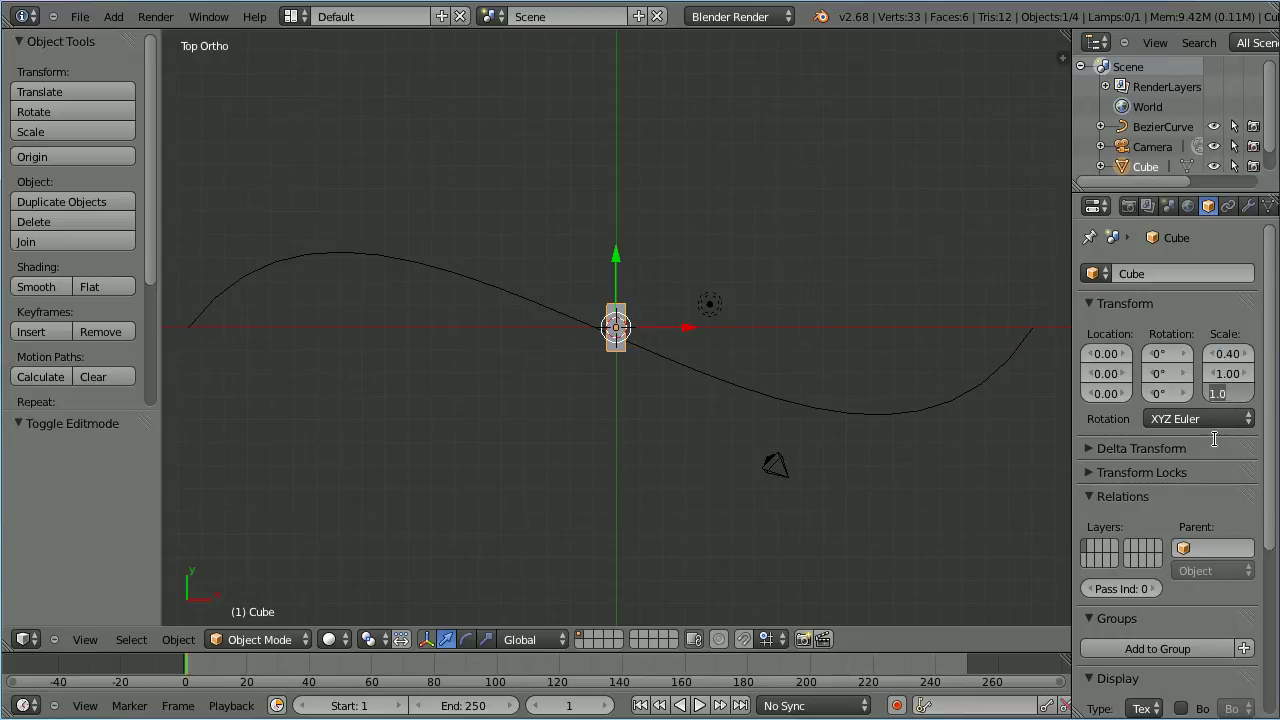
{"action": "type", "text": "2"}
{"action": "key", "text": "Return"}
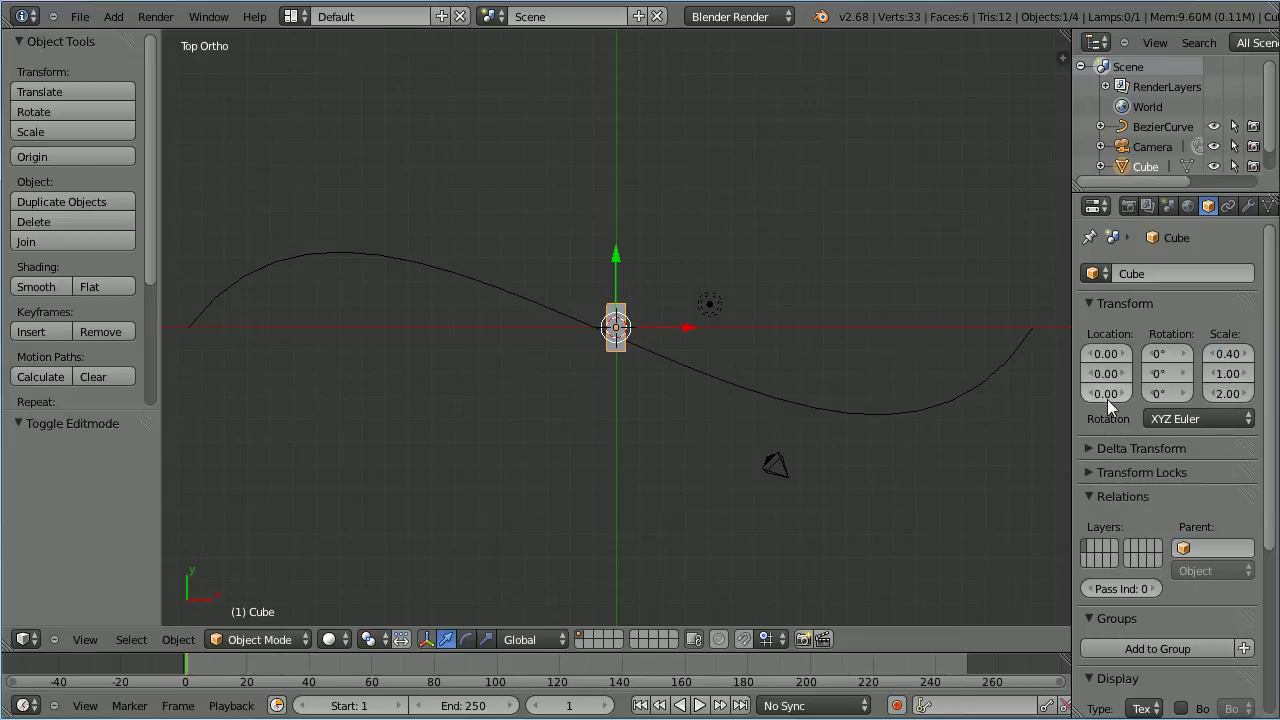
{"action": "type", "text": "2"}
{"action": "key", "text": "Return"}
{"action": "middle_click_drag", "start_coordinate": [677, 456], "coordinate": [580, 280]}
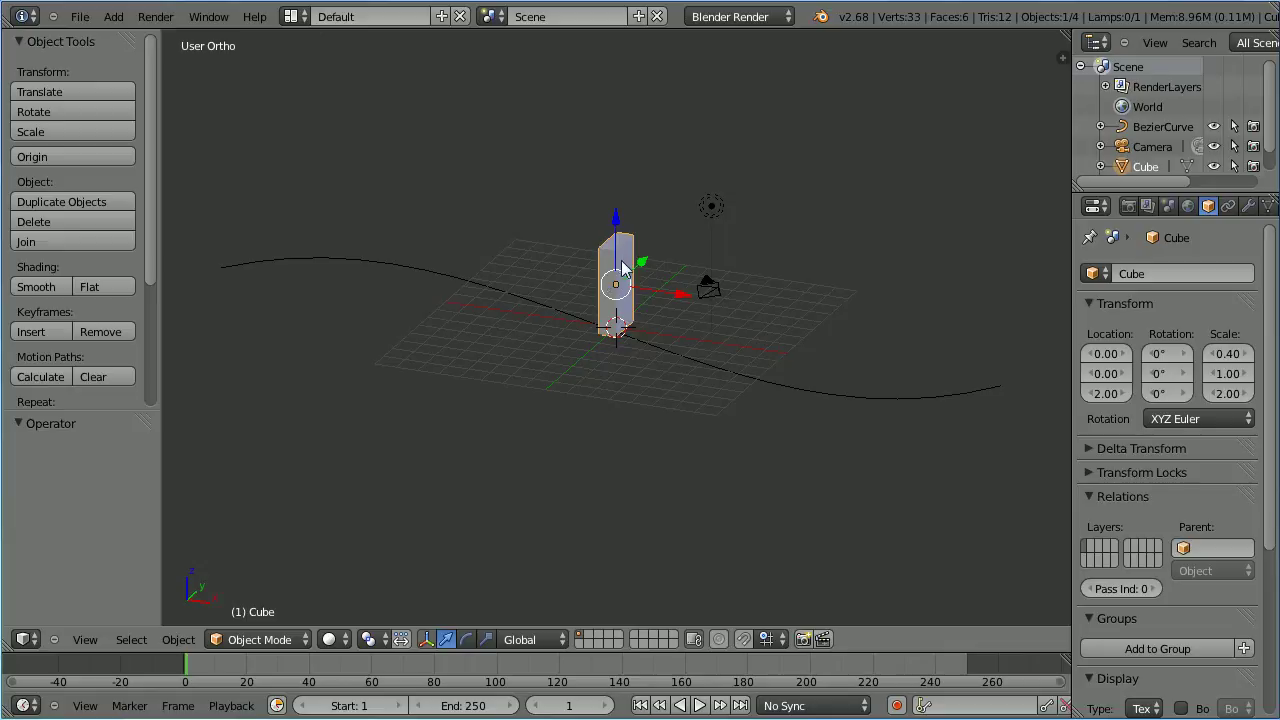
Add a mesh plane at the origin.
{"action": "left_click", "coordinate": [117, 18]}
{"action": "mouse_move", "coordinate": [126, 38]}
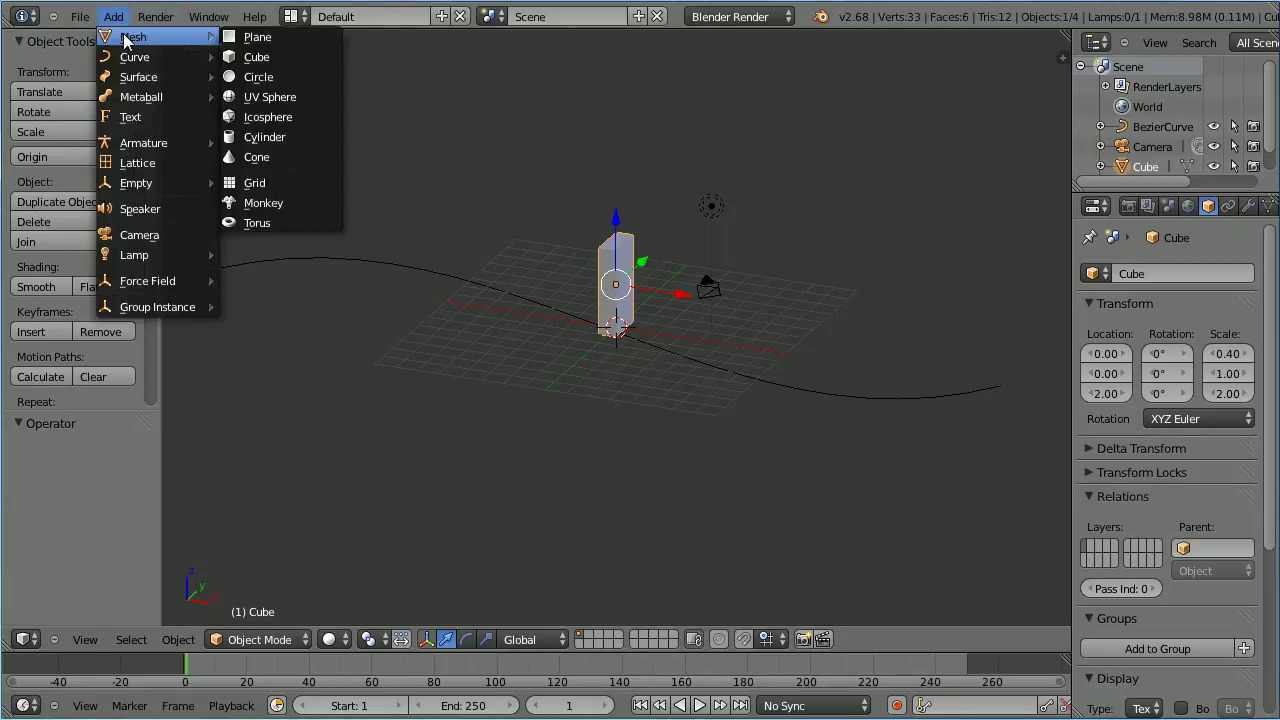
{"action": "left_click", "coordinate": [290, 37]}
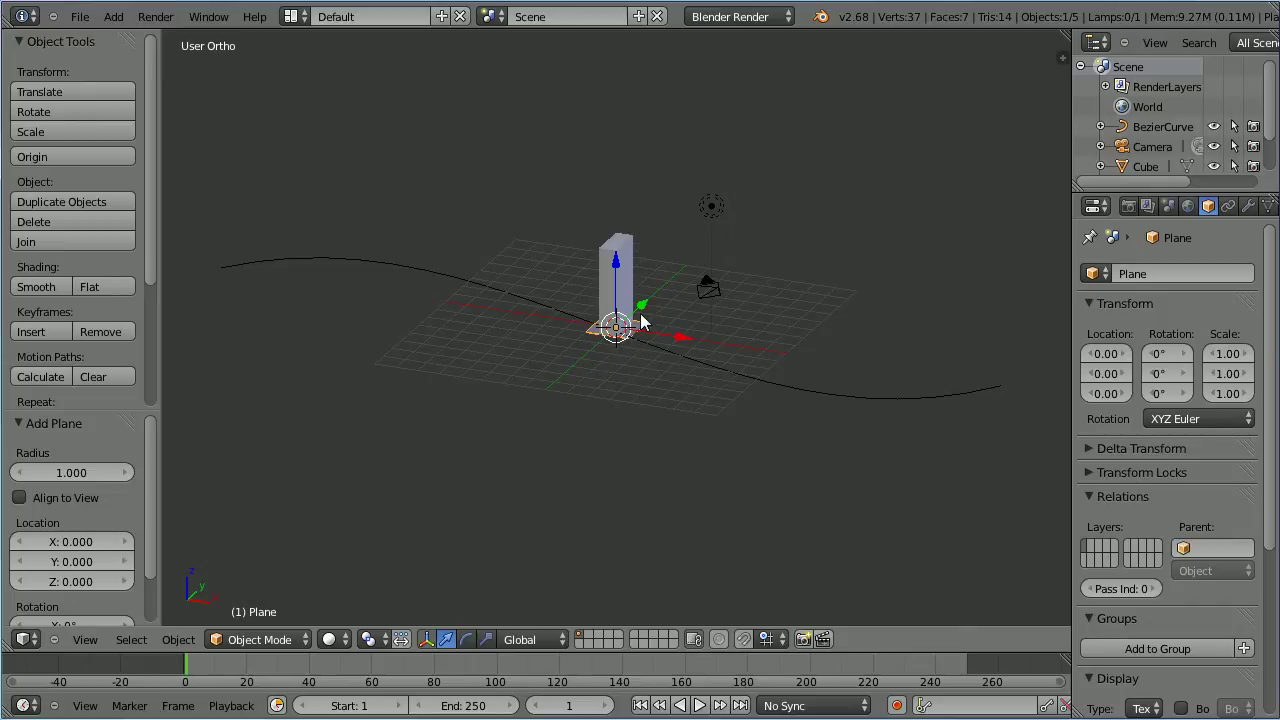
Apply the domino cube's scale so it reads 1.00.
{"action": "right_click", "coordinate": [627, 254]}
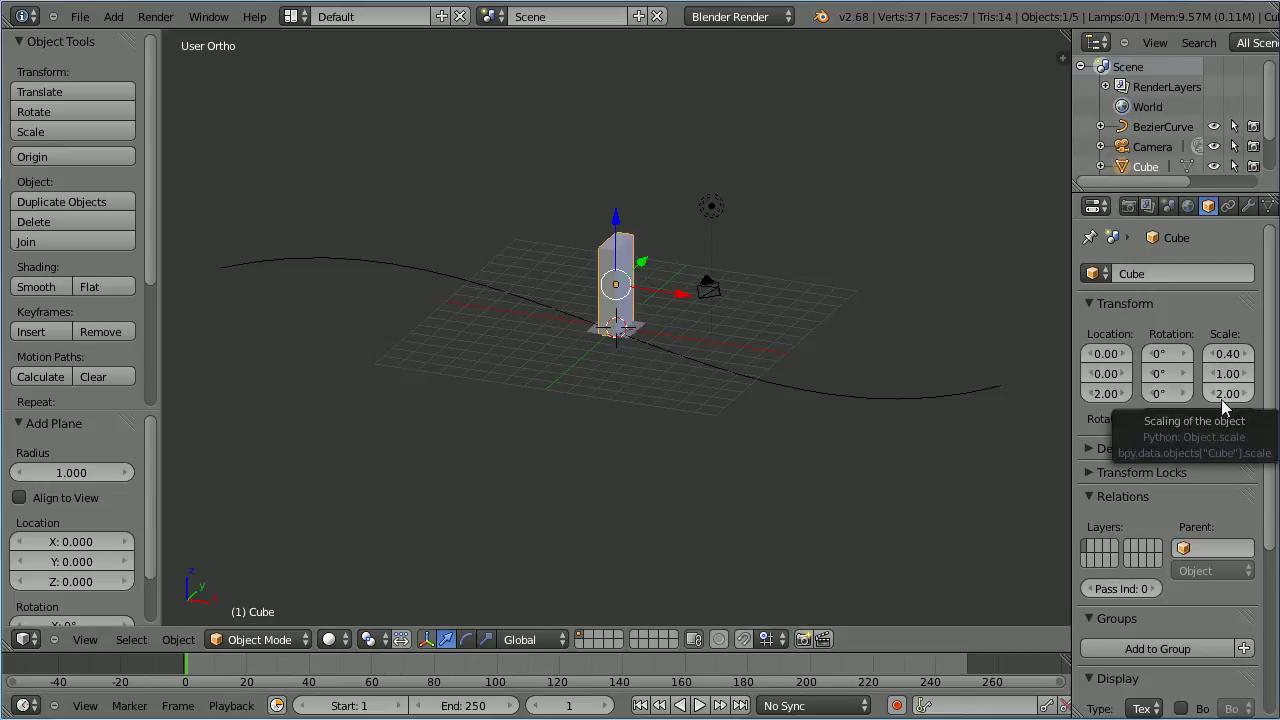
{"action": "left_click", "coordinate": [178, 639]}
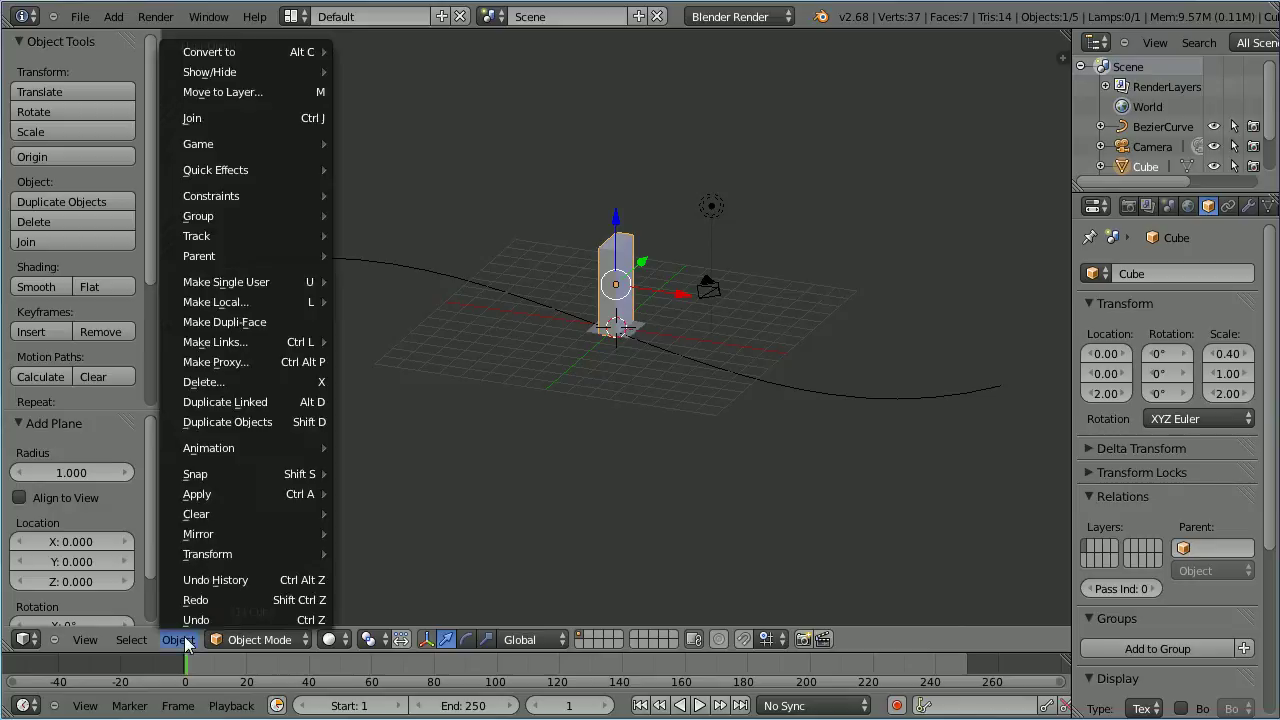
{"action": "mouse_move", "coordinate": [205, 500]}
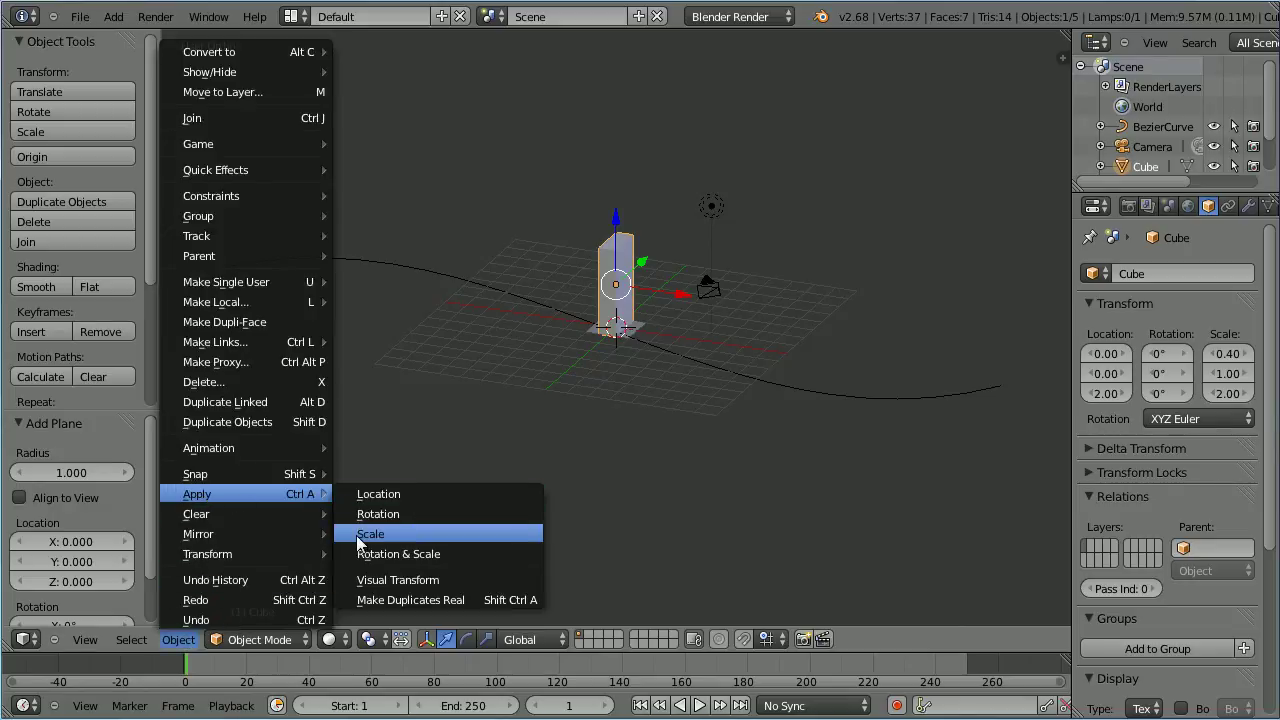
{"action": "left_click", "coordinate": [434, 534]}
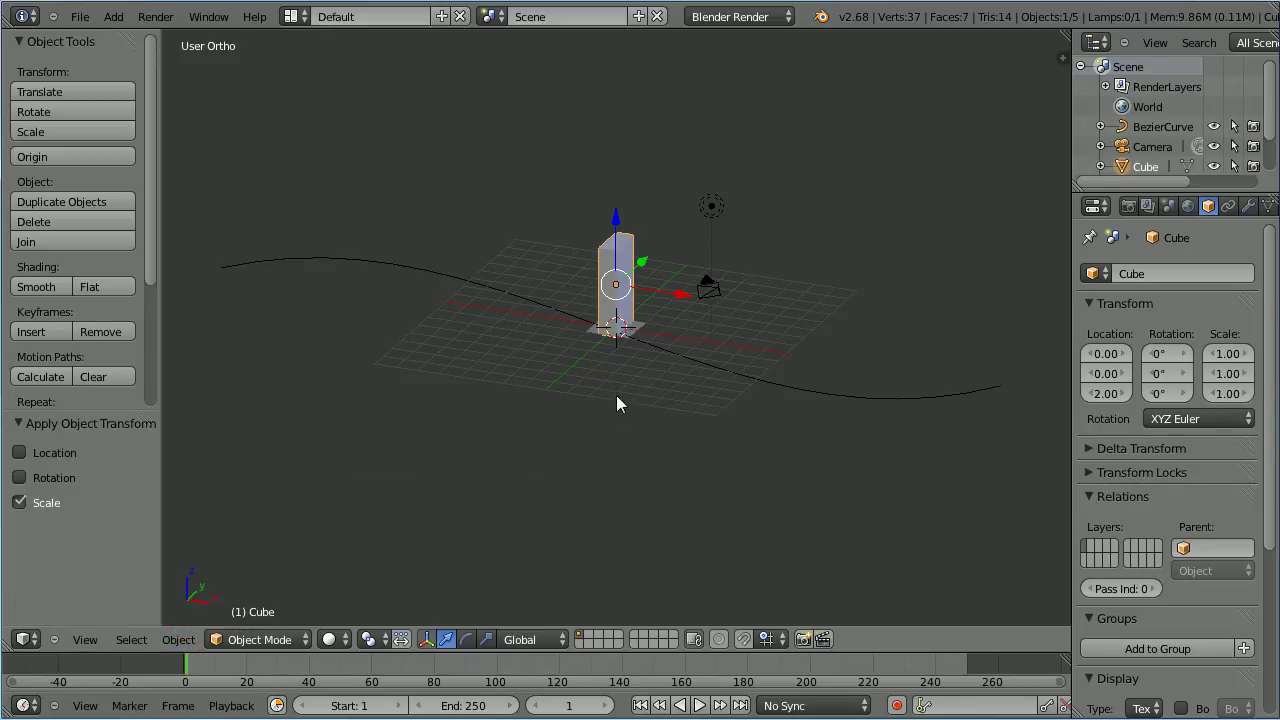
Make Plane the cube's parent and select the Plane in the Outliner.
{"action": "left_click", "coordinate": [1212, 550]}
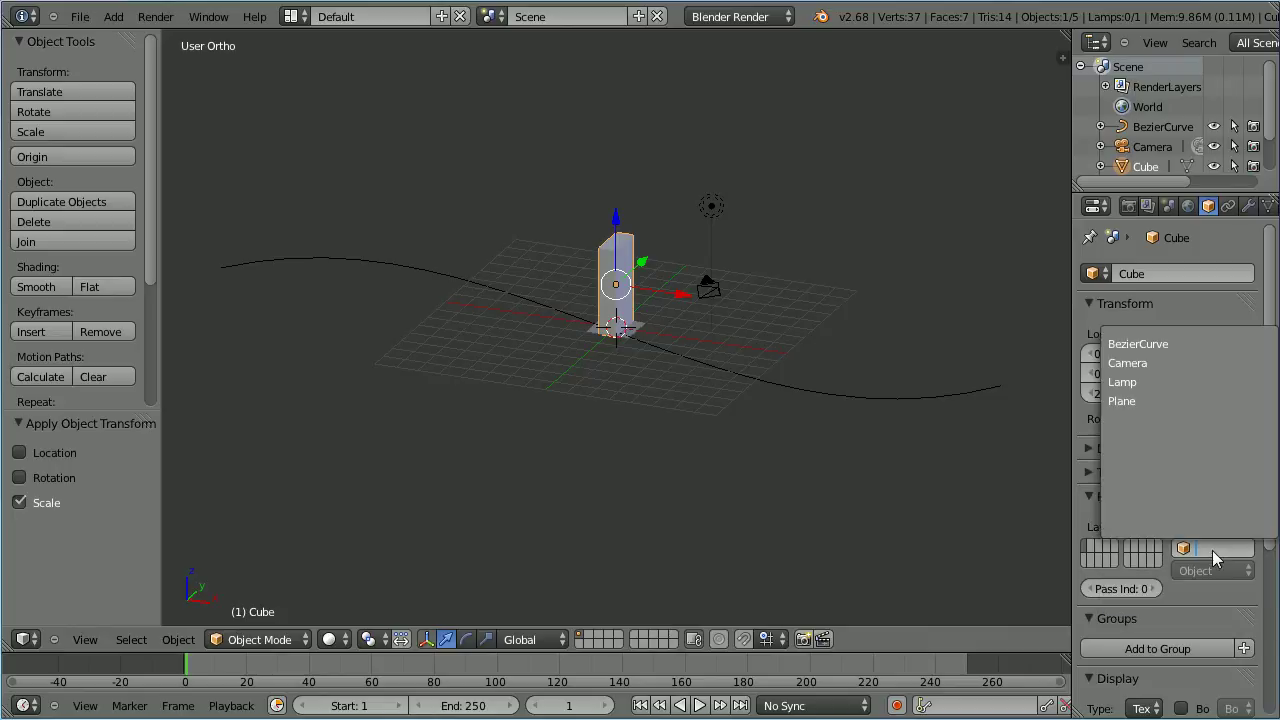
{"action": "left_click", "coordinate": [1150, 400]}
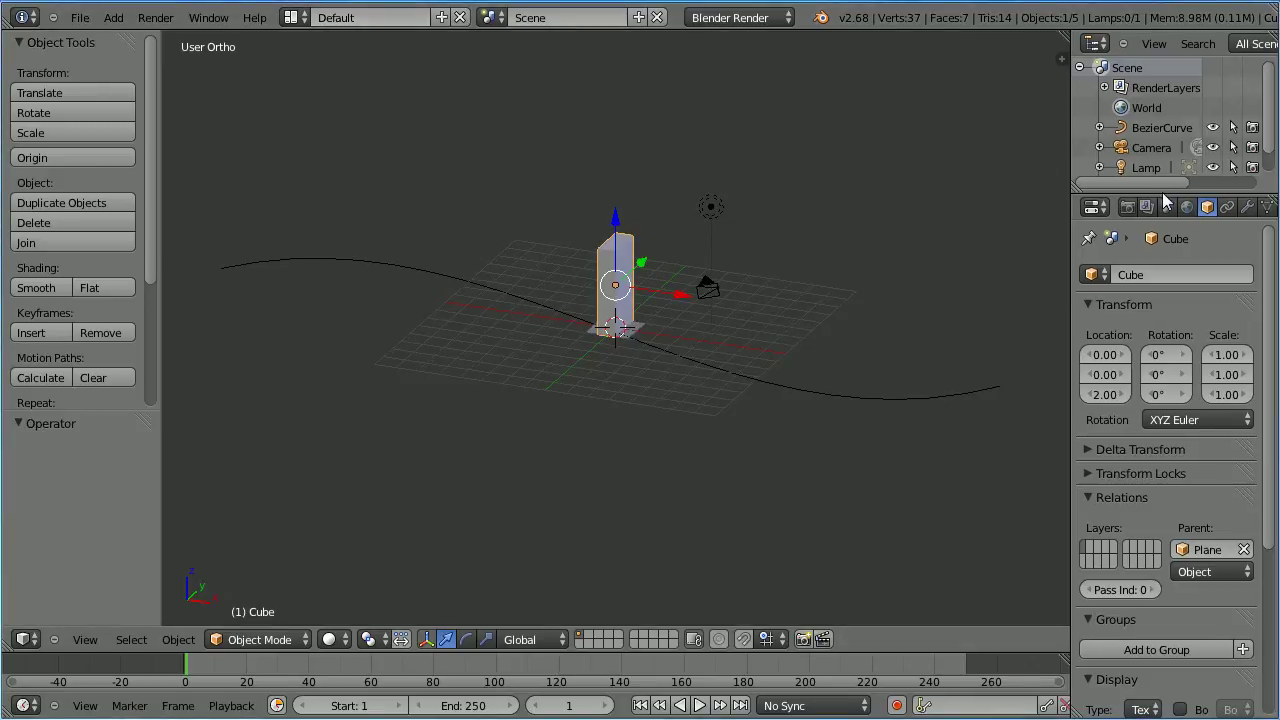
{"action": "left_click_drag", "start_coordinate": [1165, 193], "coordinate": [1163, 221]}
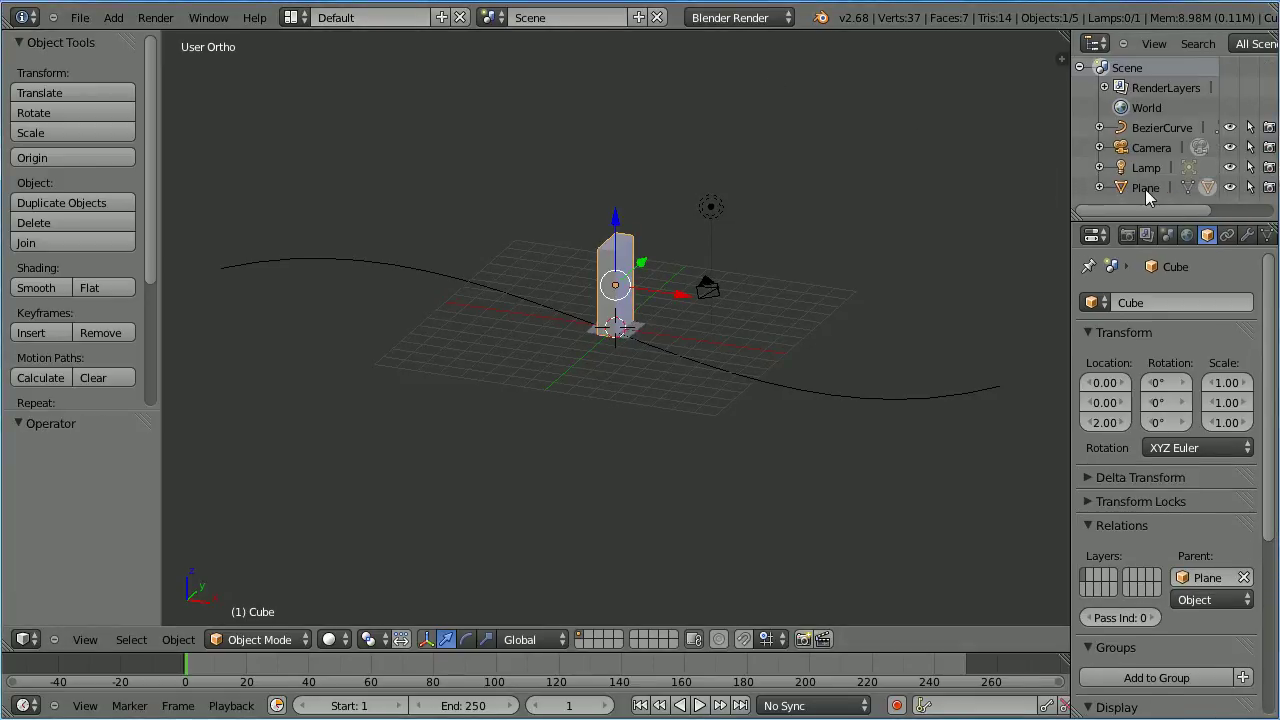
{"action": "left_click", "coordinate": [1145, 188]}
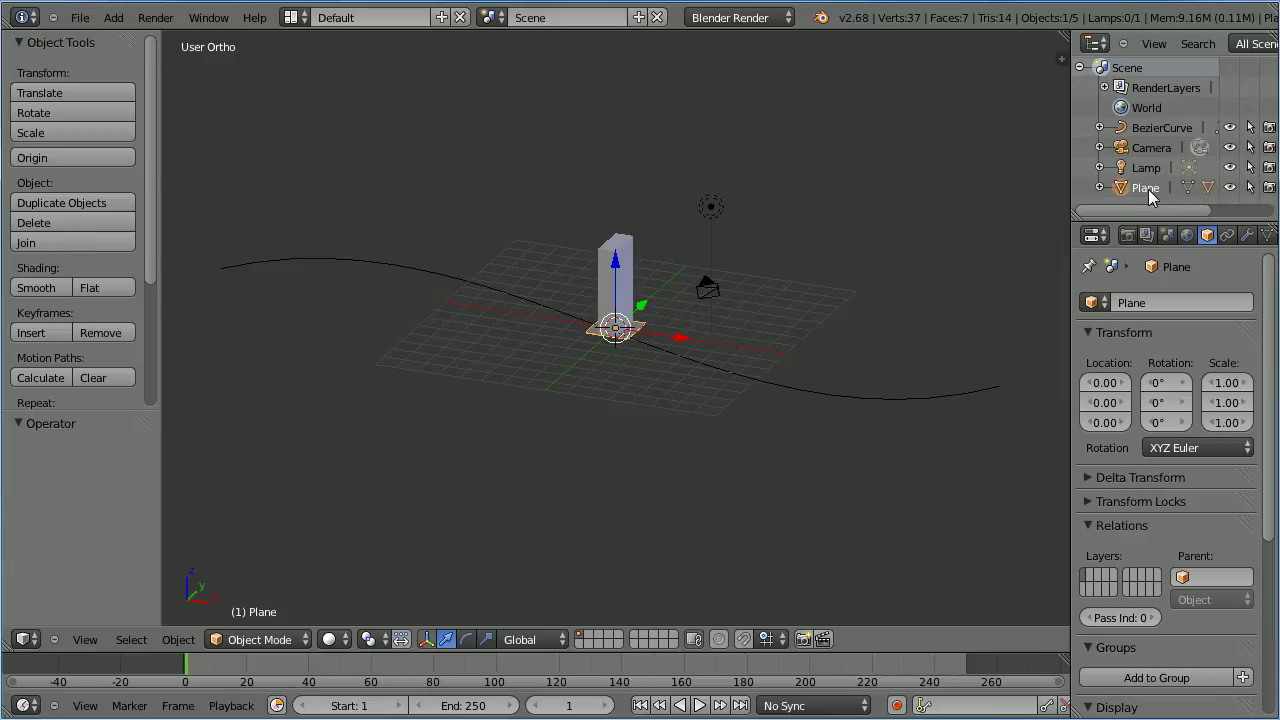
Add an Array modifier to the plane with a count of 2.
{"action": "left_click", "coordinate": [1247, 236]}
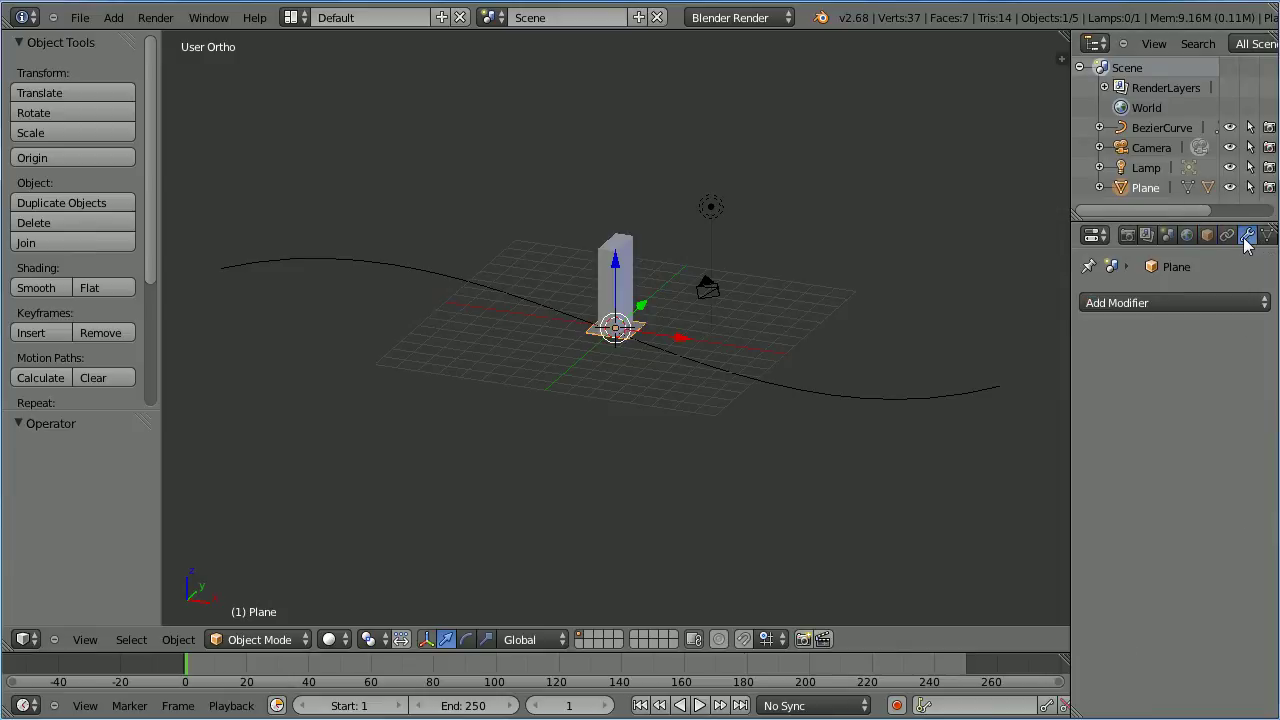
{"action": "left_click", "coordinate": [1165, 298]}
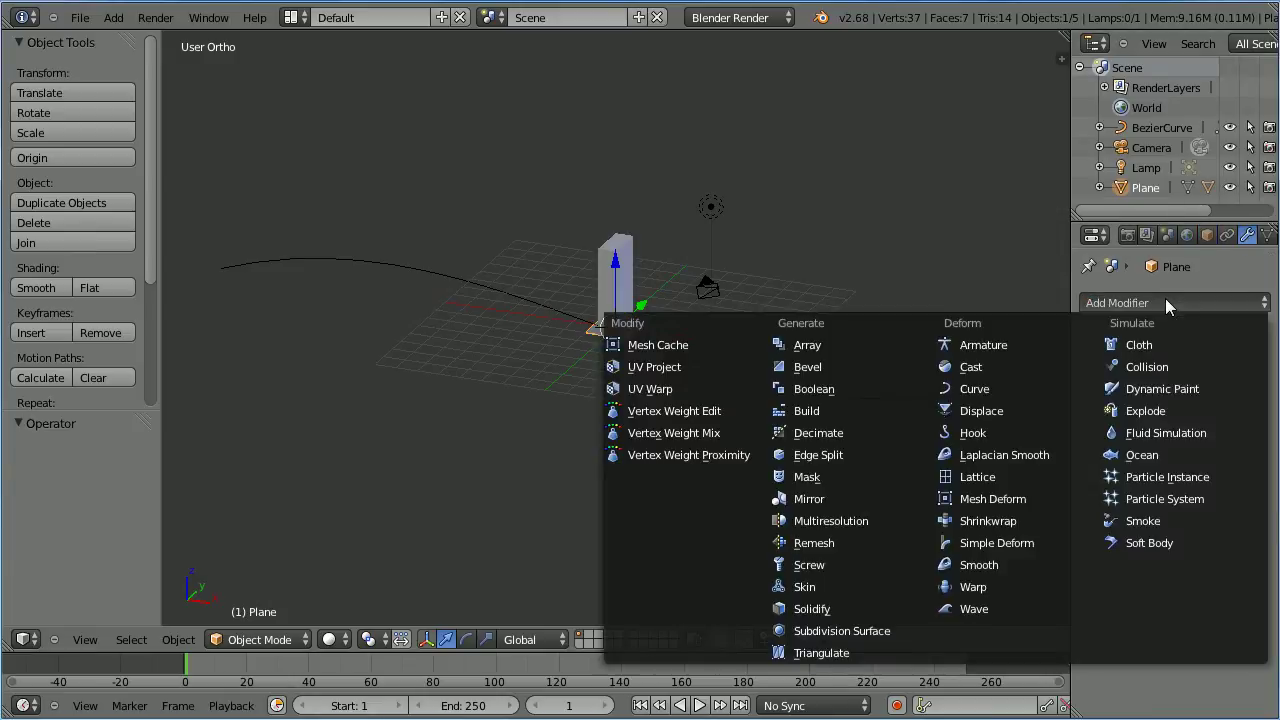
{"action": "left_click", "coordinate": [895, 344]}
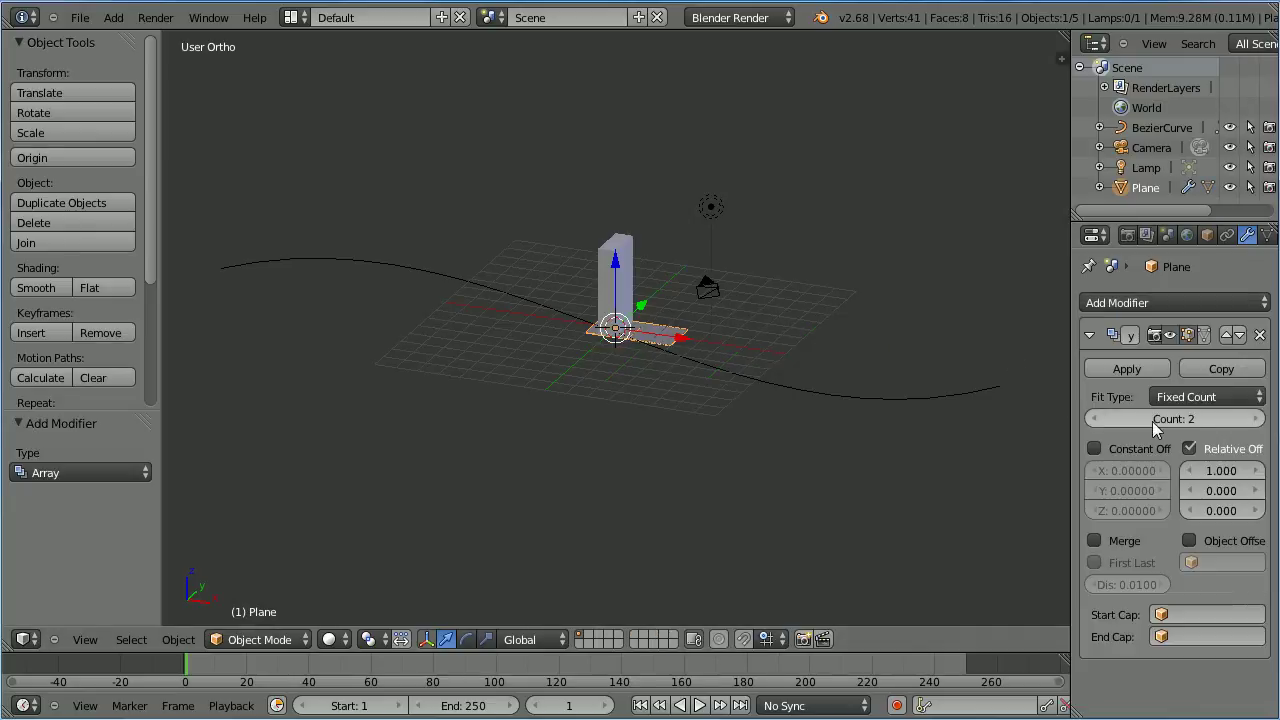
{"action": "left_click_drag", "start_coordinate": [1185, 420], "coordinate": [1195, 432]}
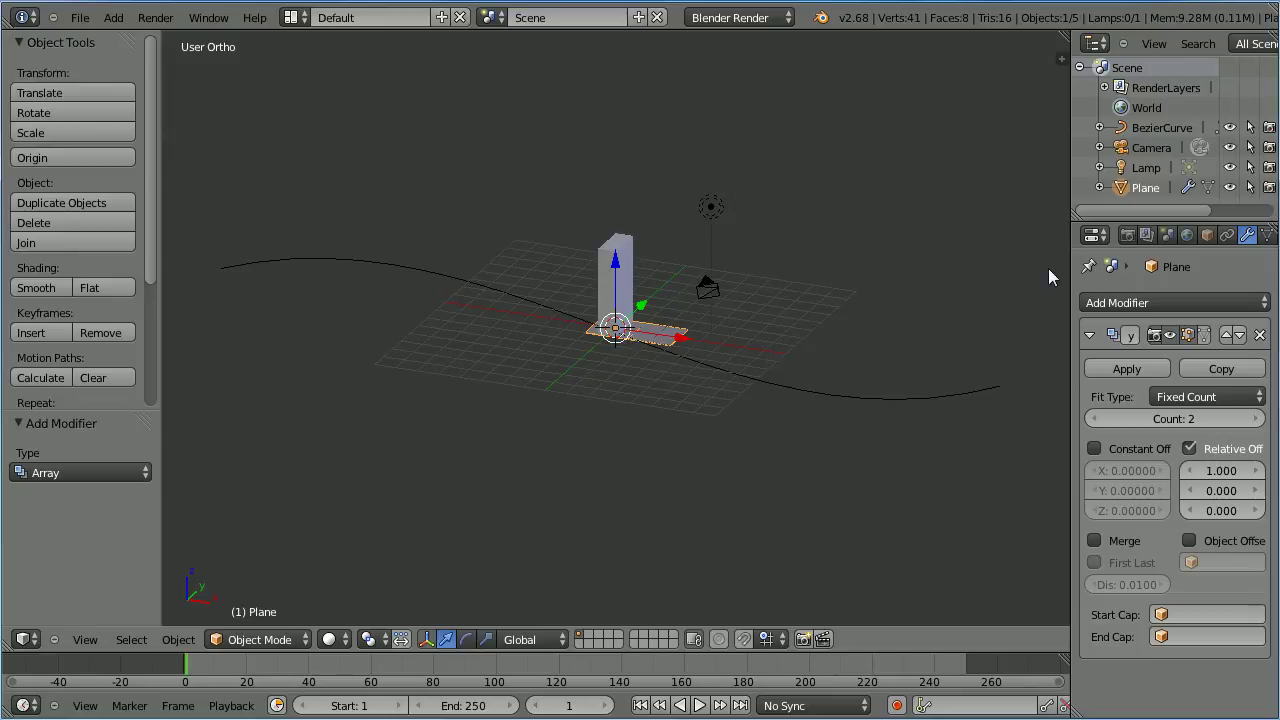
Enable Faces duplication so the child domino is copied onto the plane's faces.
{"action": "left_click", "coordinate": [1207, 236]}
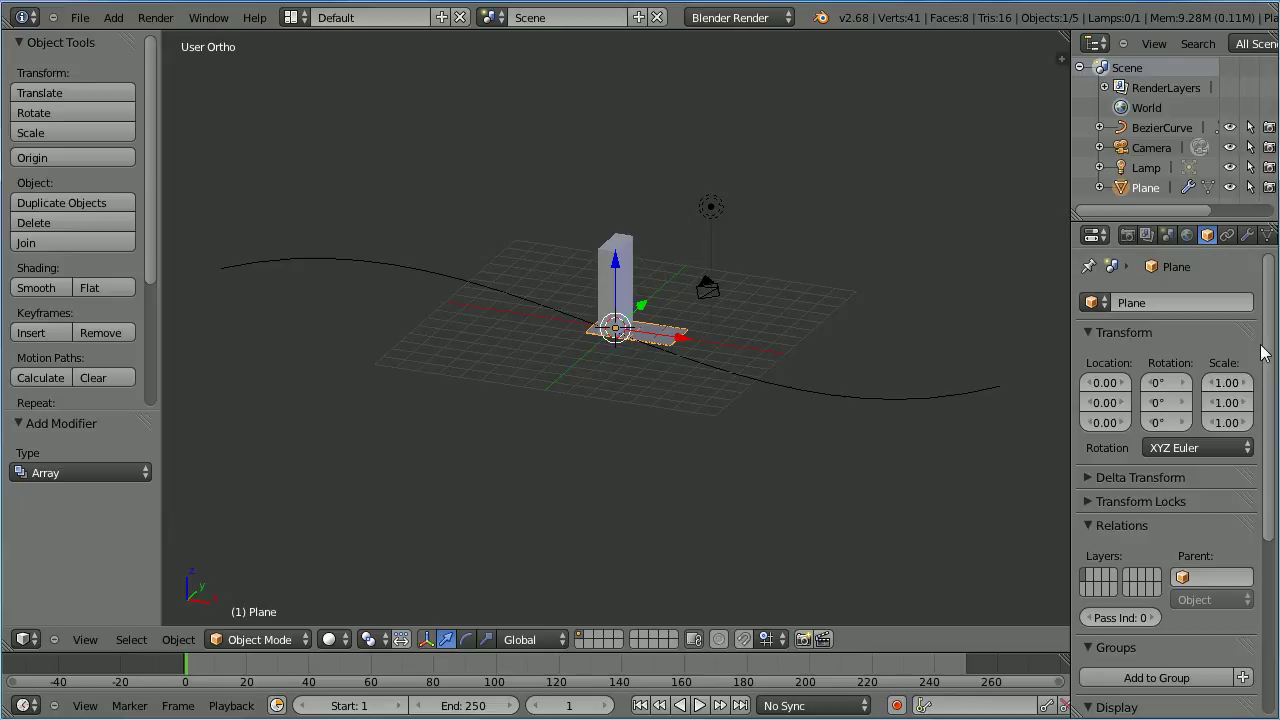
{"action": "left_click_drag", "start_coordinate": [1270, 350], "coordinate": [1271, 548]}
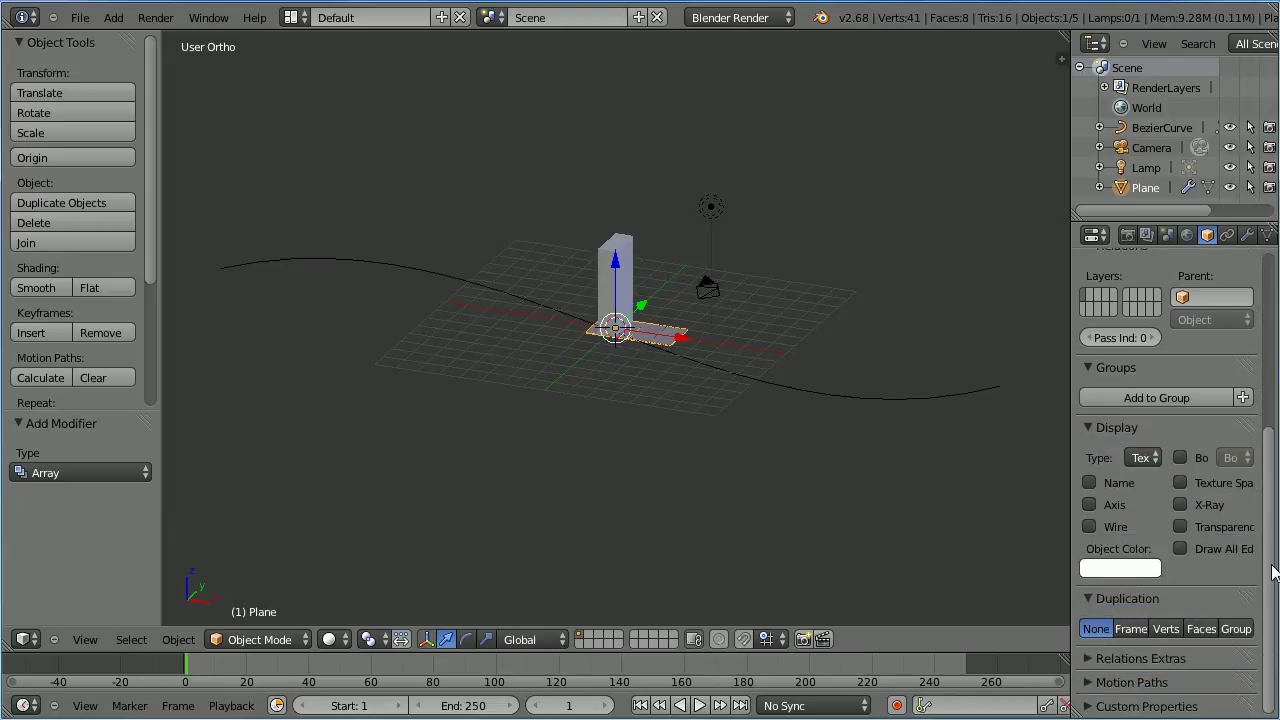
{"action": "left_click", "coordinate": [1203, 631]}
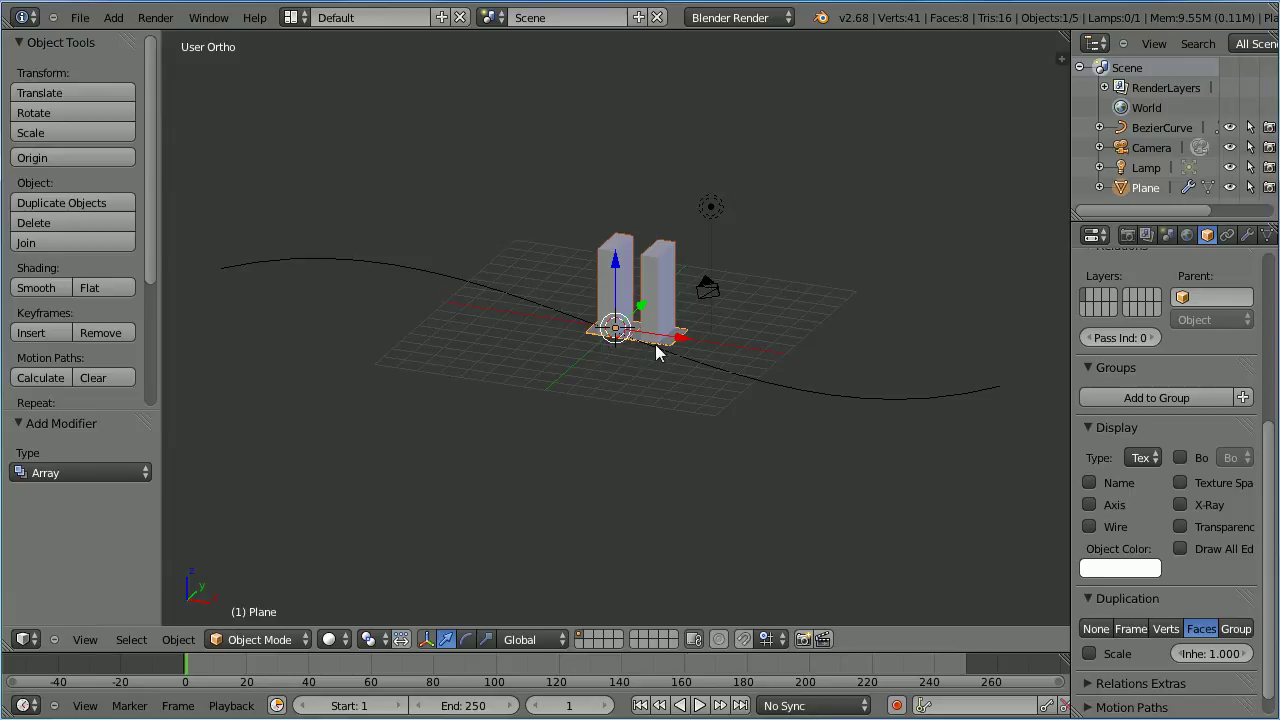
{"action": "key", "text": "ctrl+z"}
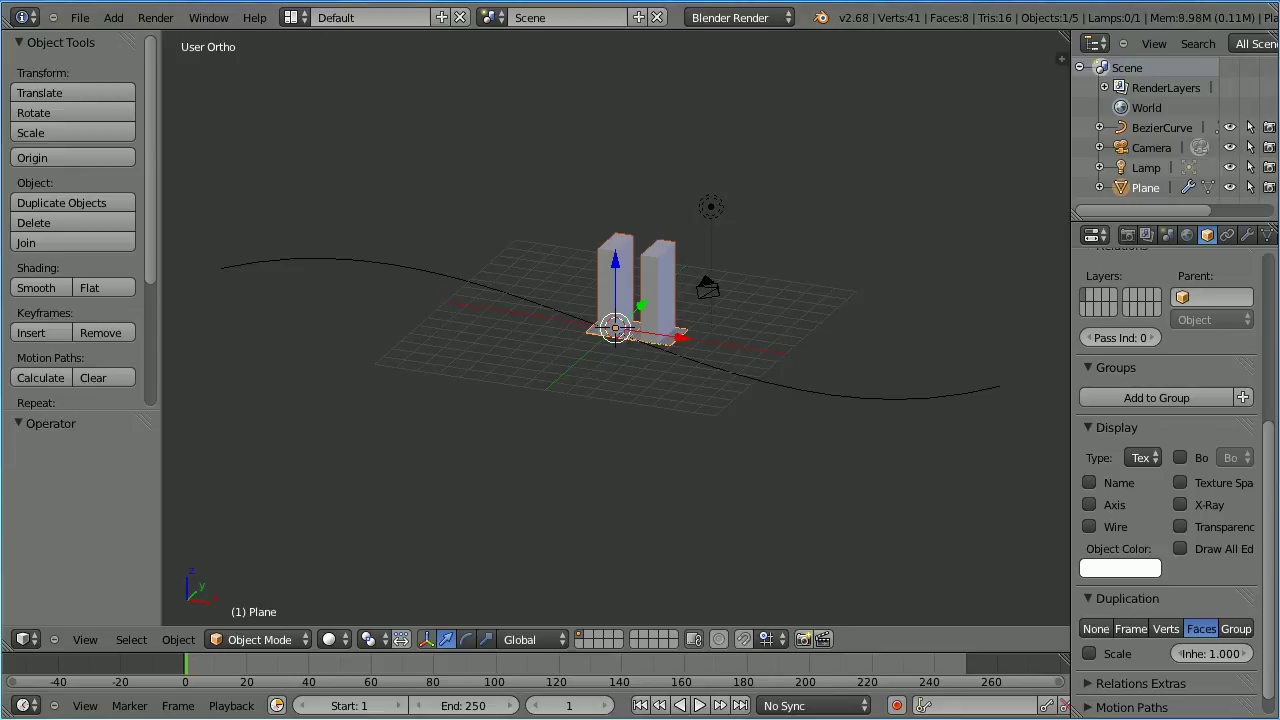
Set the array's fit type to Fit Curve using BezierCurve.
{"action": "left_click", "coordinate": [1249, 238]}
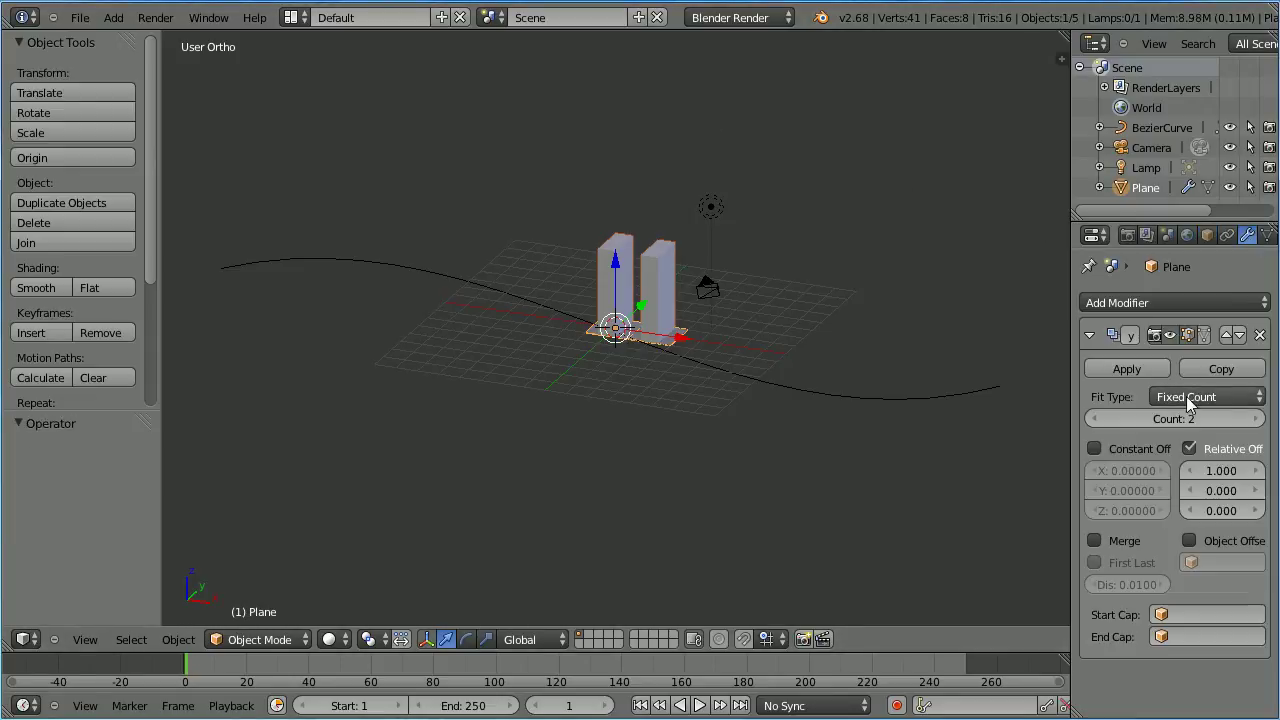
{"action": "left_click", "coordinate": [1233, 397]}
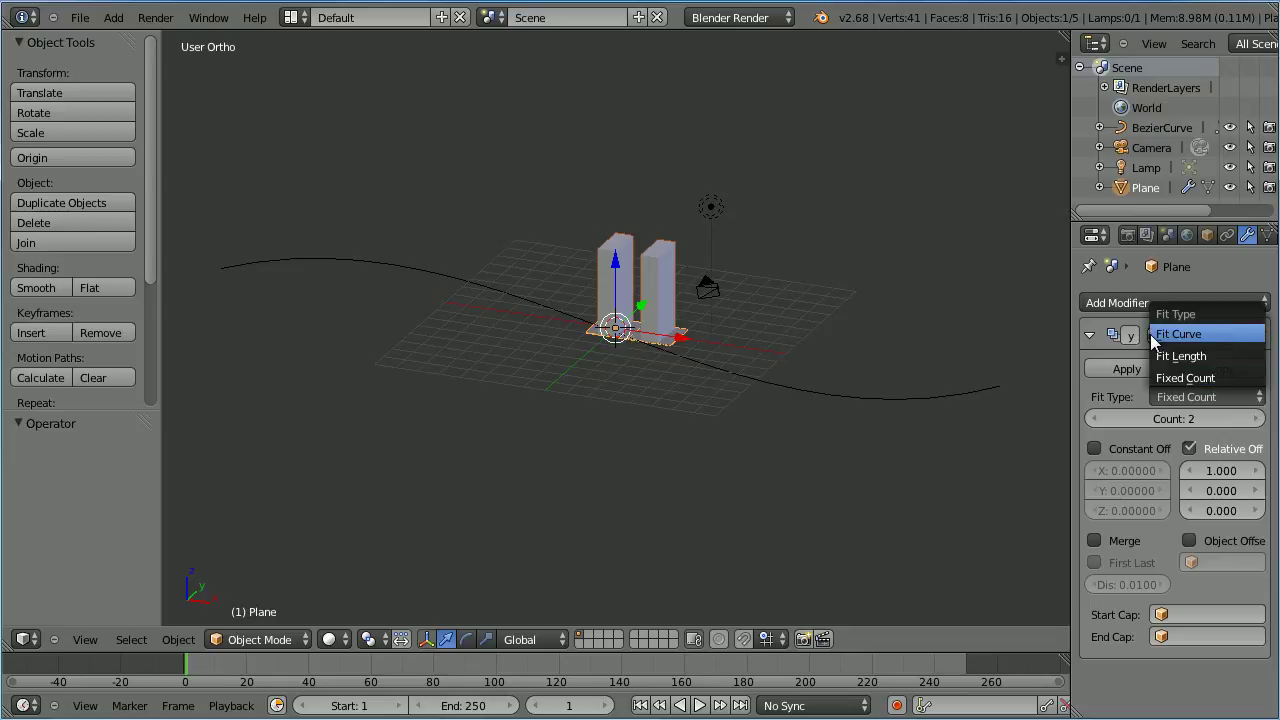
{"action": "left_click", "coordinate": [1226, 338]}
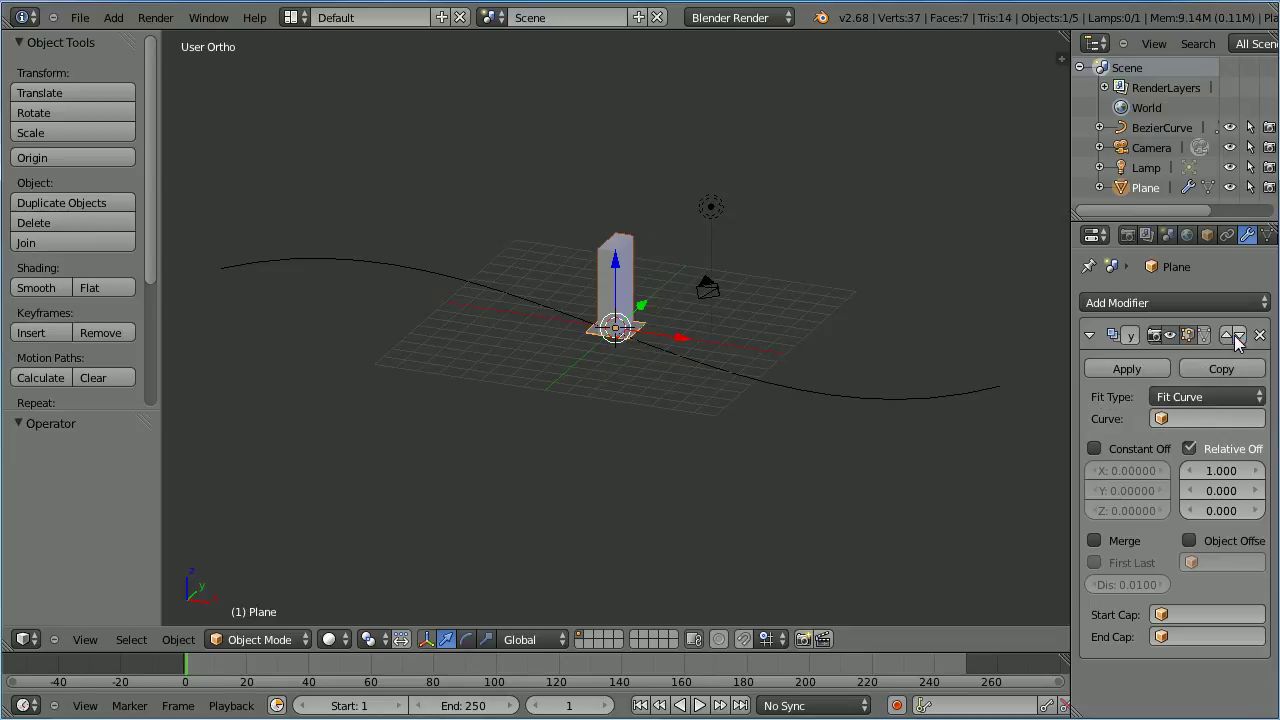
{"action": "left_click", "coordinate": [1180, 421]}
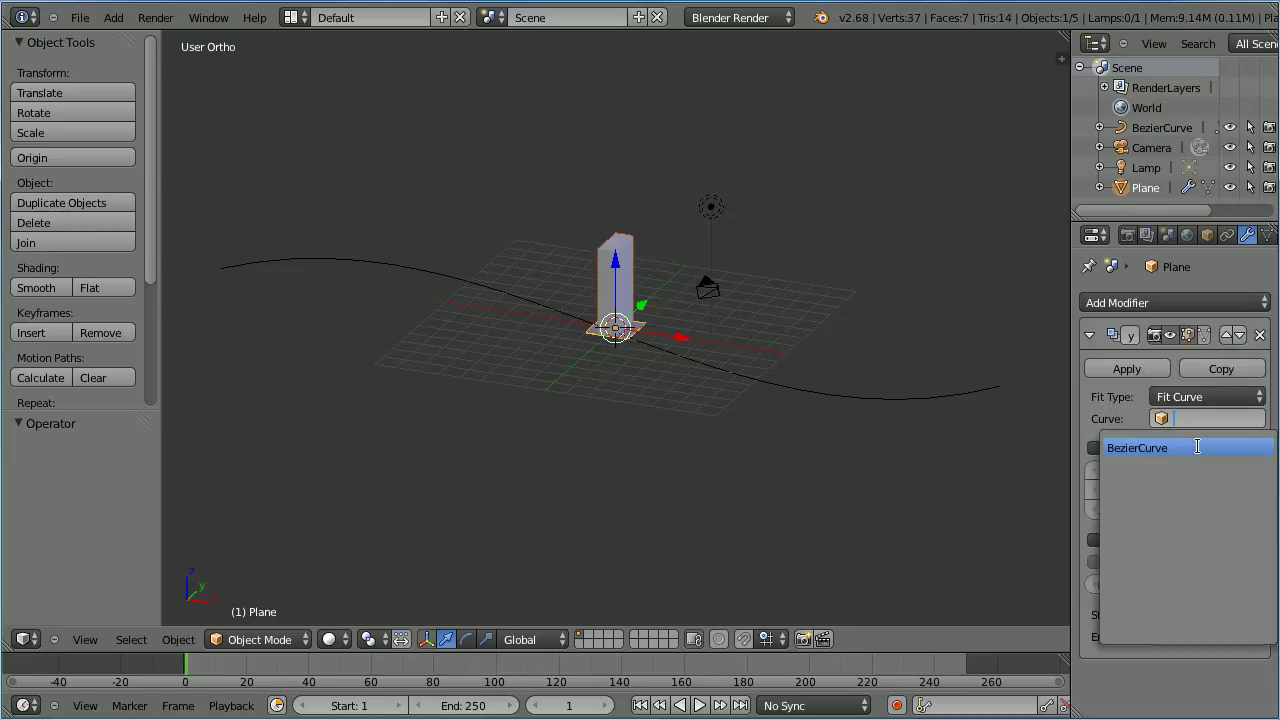
{"action": "left_click", "coordinate": [1204, 447]}
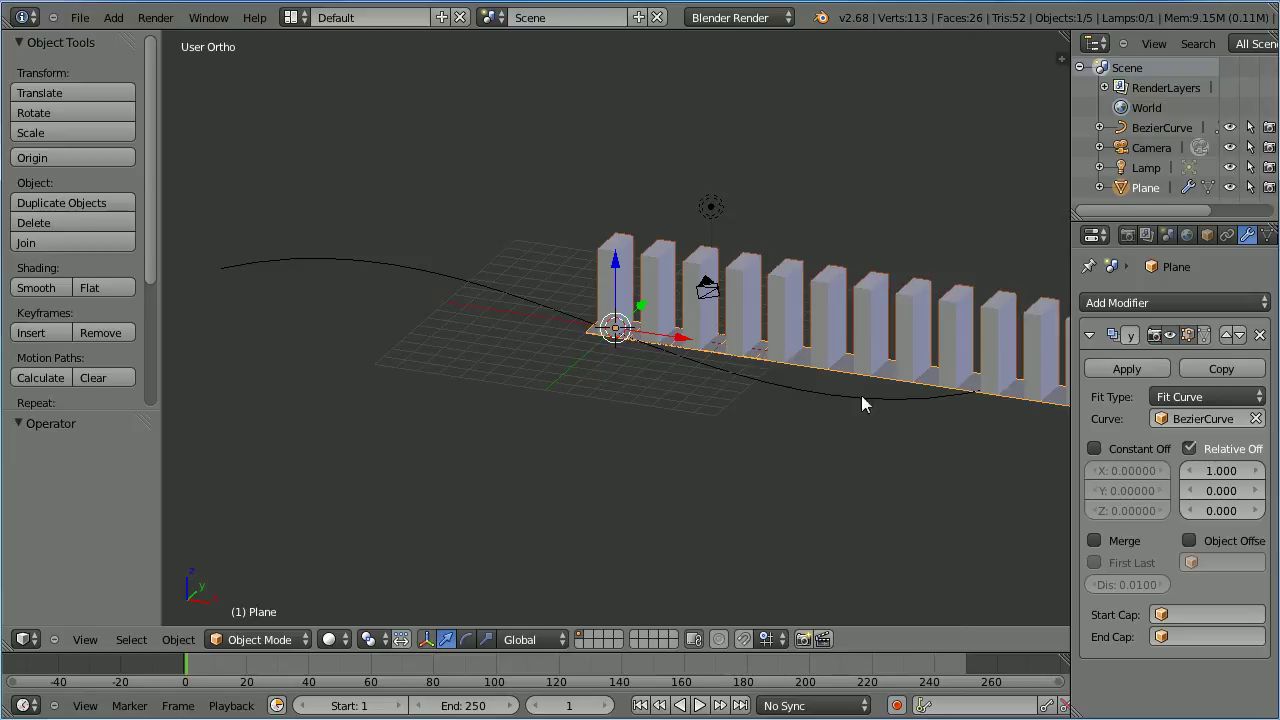
Add a Curve modifier deforming along BezierCurve and lower the relative offset to 0.8.
{"action": "left_click", "coordinate": [1185, 303]}
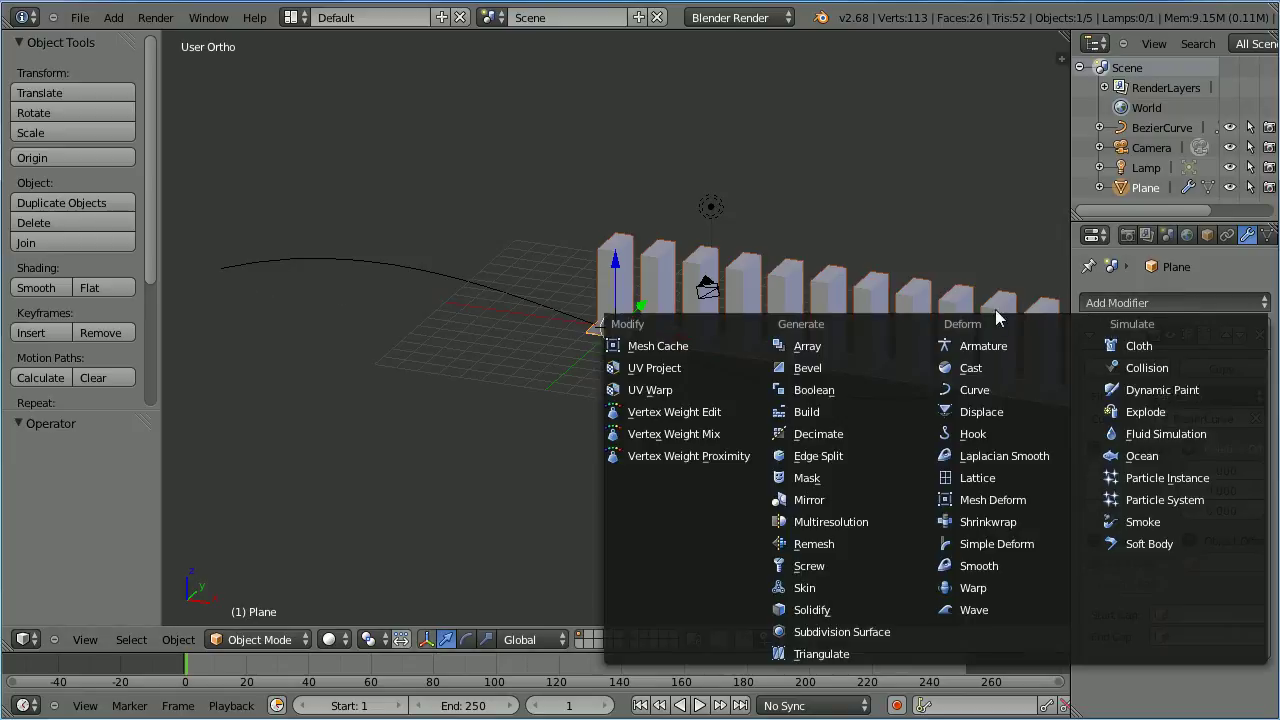
{"action": "left_click", "coordinate": [1050, 390]}
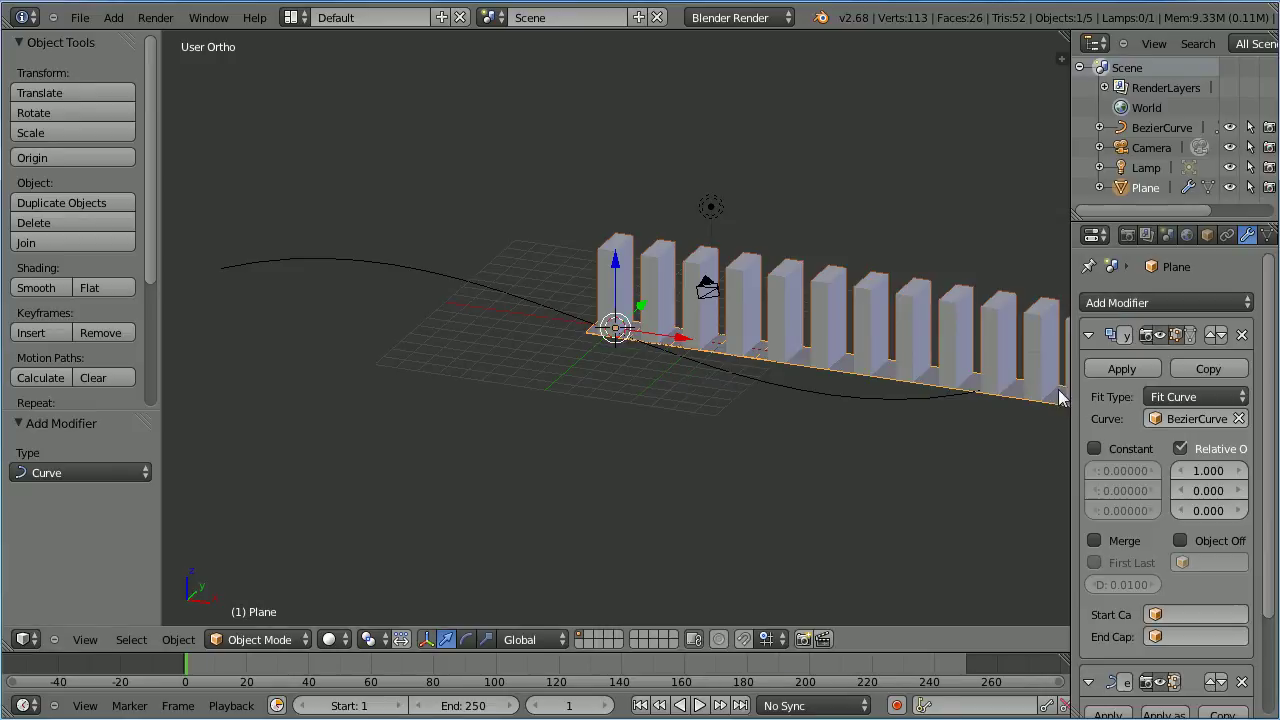
{"action": "left_click_drag", "start_coordinate": [1270, 373], "coordinate": [1276, 483]}
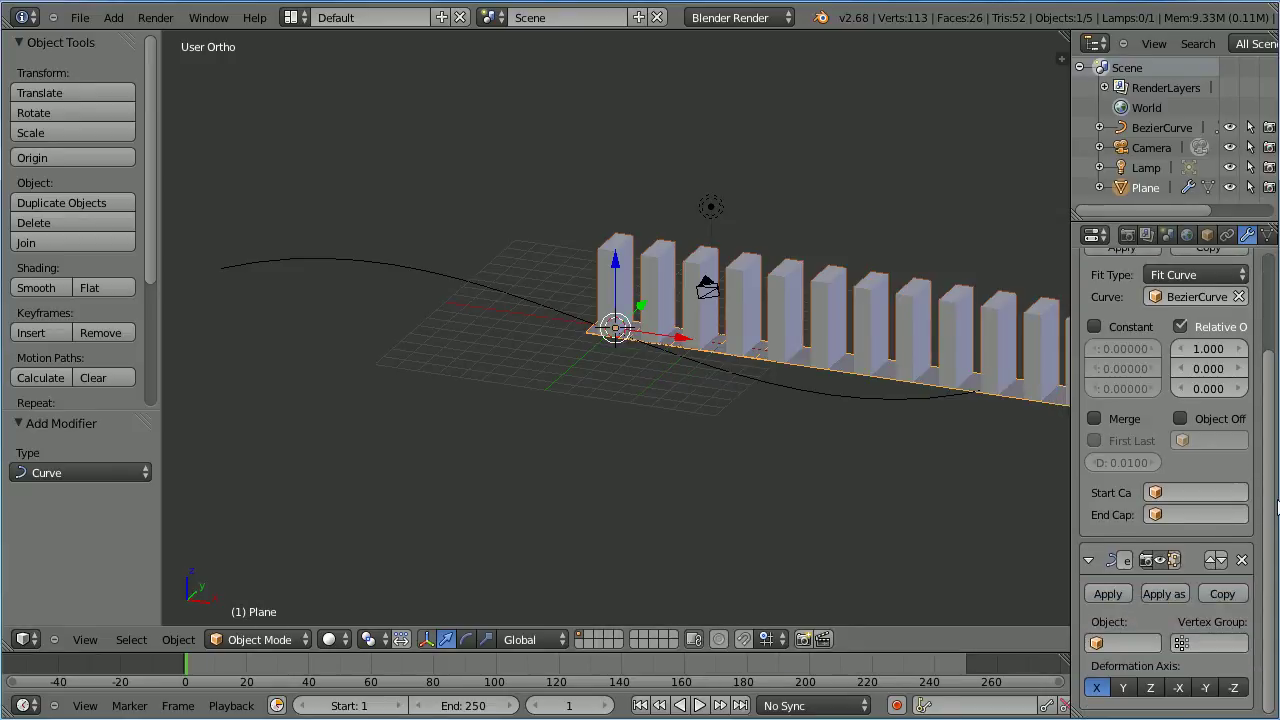
{"action": "left_click", "coordinate": [1114, 640]}
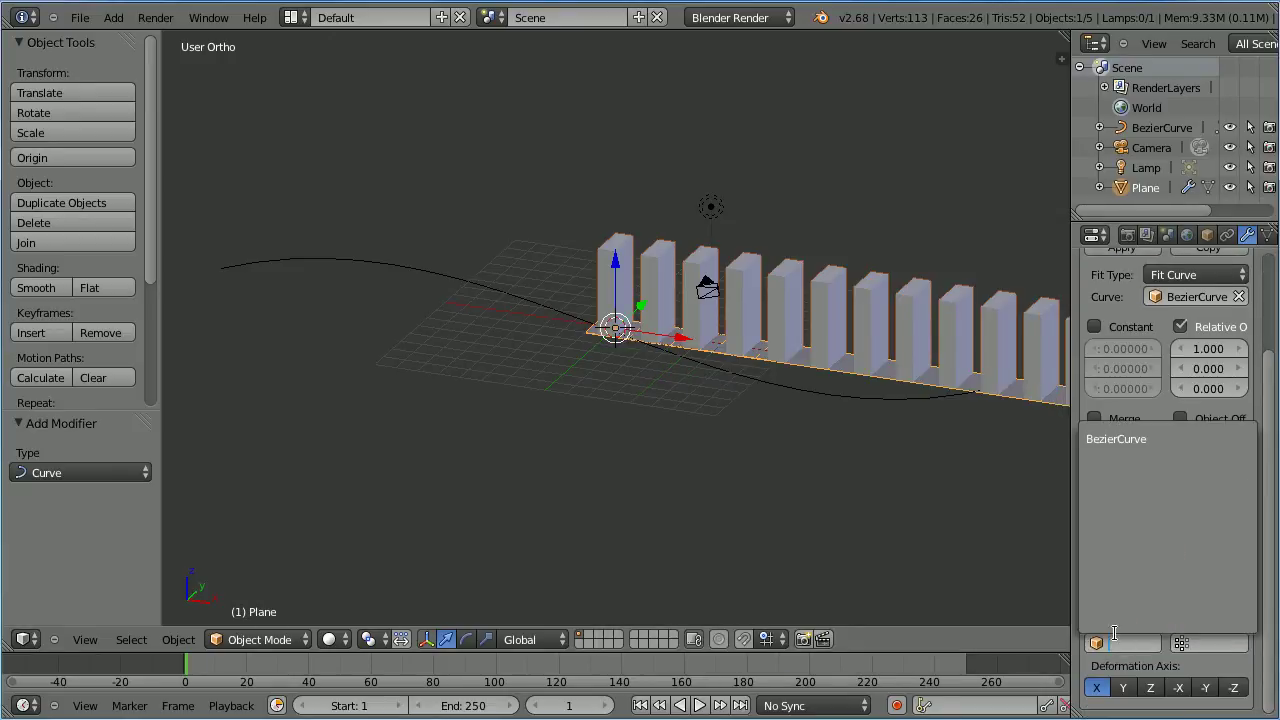
{"action": "left_click", "coordinate": [1120, 439]}
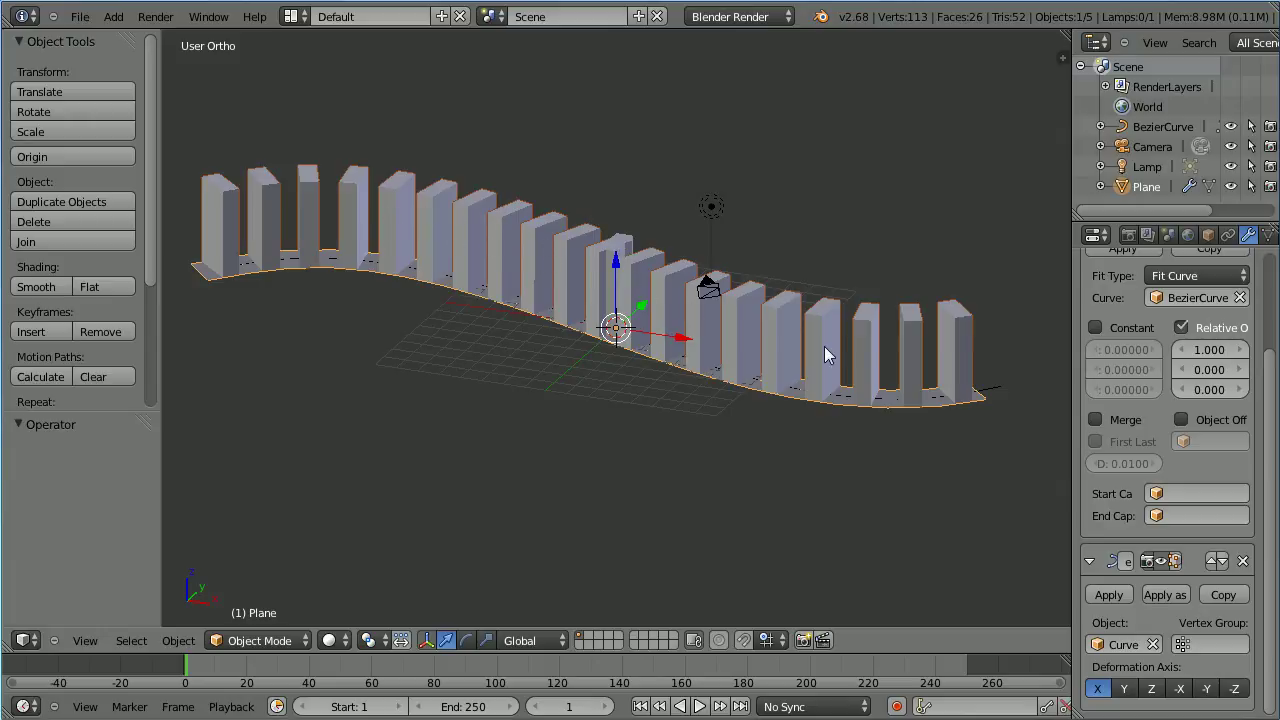
{"action": "left_click", "coordinate": [1181, 350]}
Set the array's relative offset X to 1.5.
{"action": "left_click", "coordinate": [1181, 350]}
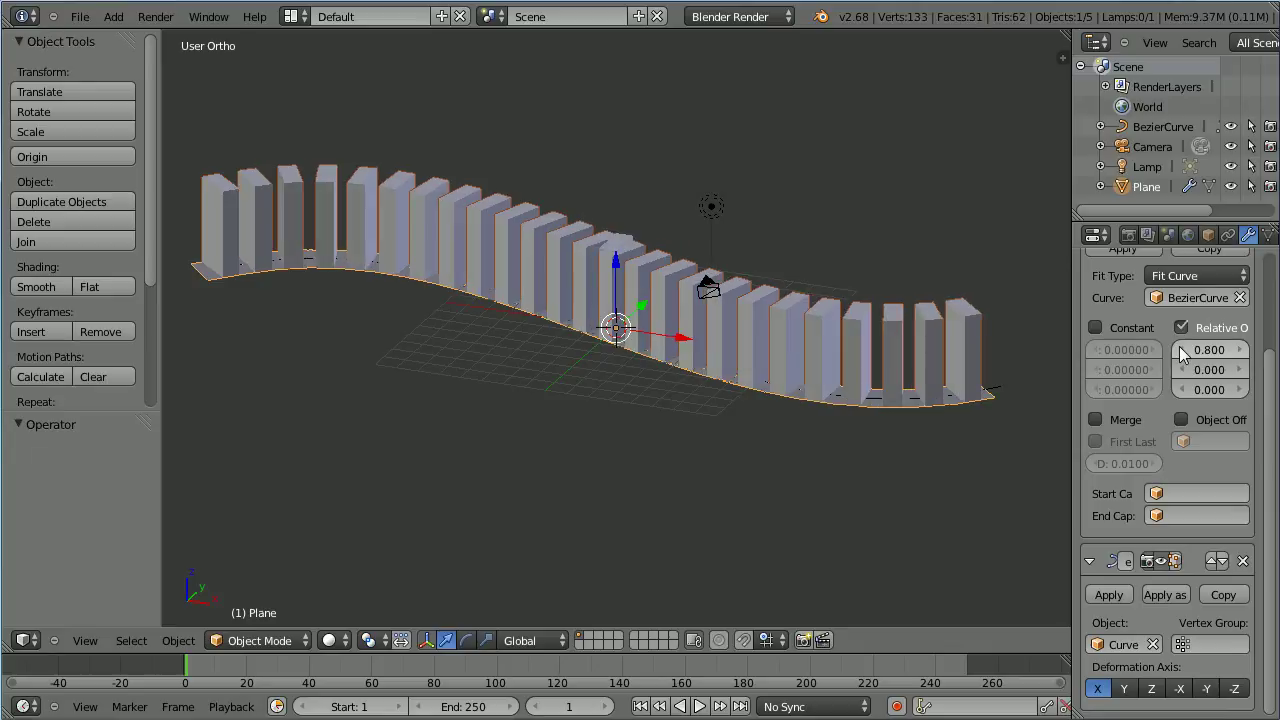
{"action": "left_click", "coordinate": [1241, 350]}
{"action": "left_click", "coordinate": [1241, 350]}
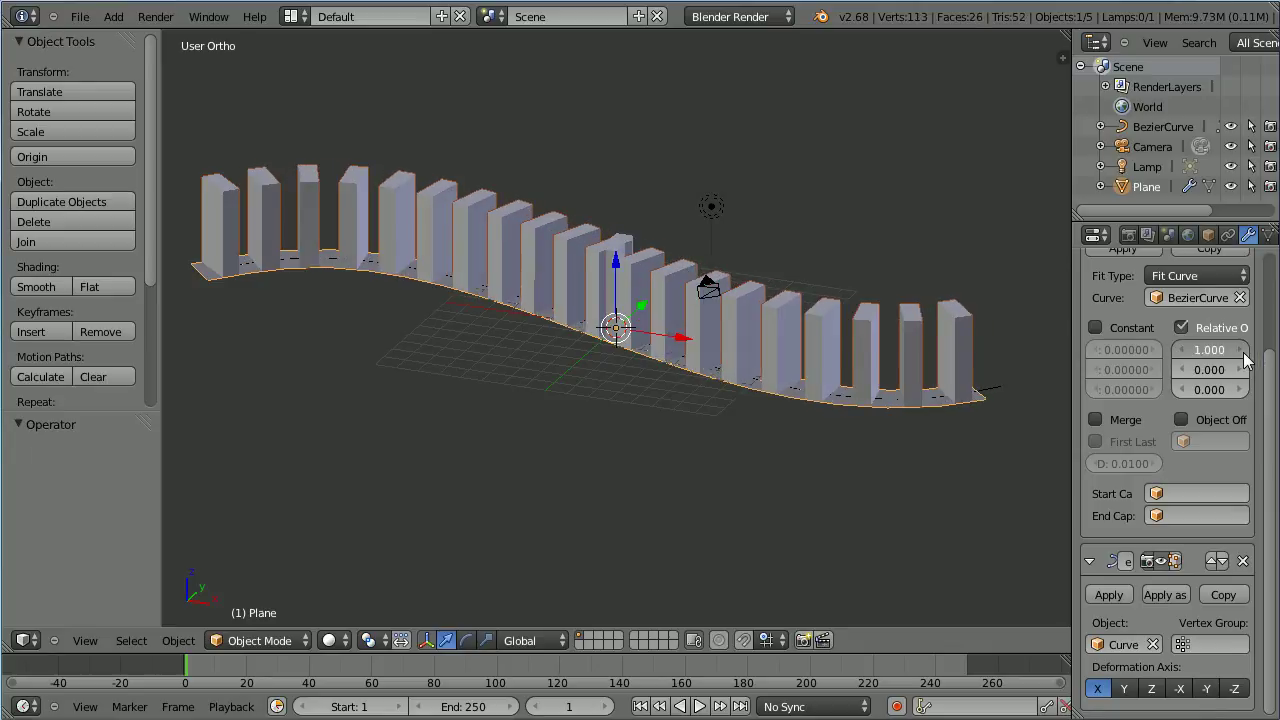
{"action": "left_click", "coordinate": [1241, 350]}
{"action": "left_click", "coordinate": [1241, 350]}
{"action": "left_click", "coordinate": [1241, 350]}
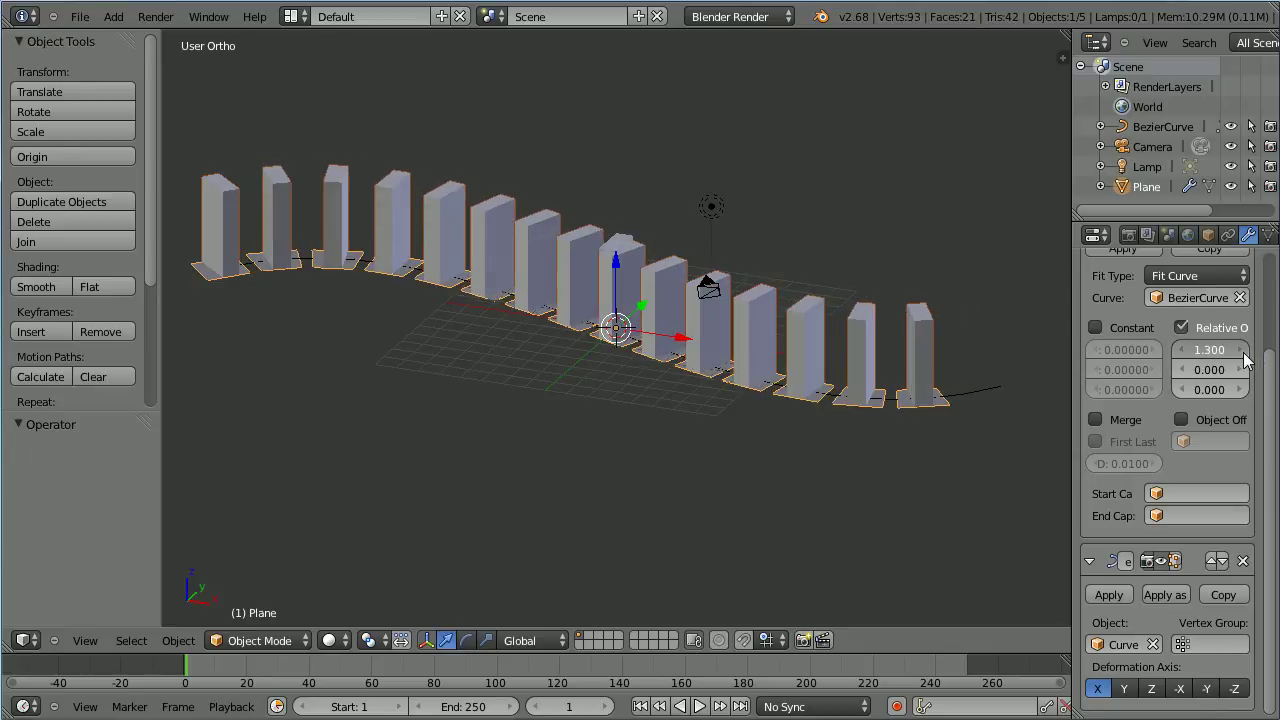
{"action": "left_click", "coordinate": [1241, 350]}
{"action": "left_click", "coordinate": [1241, 350]}
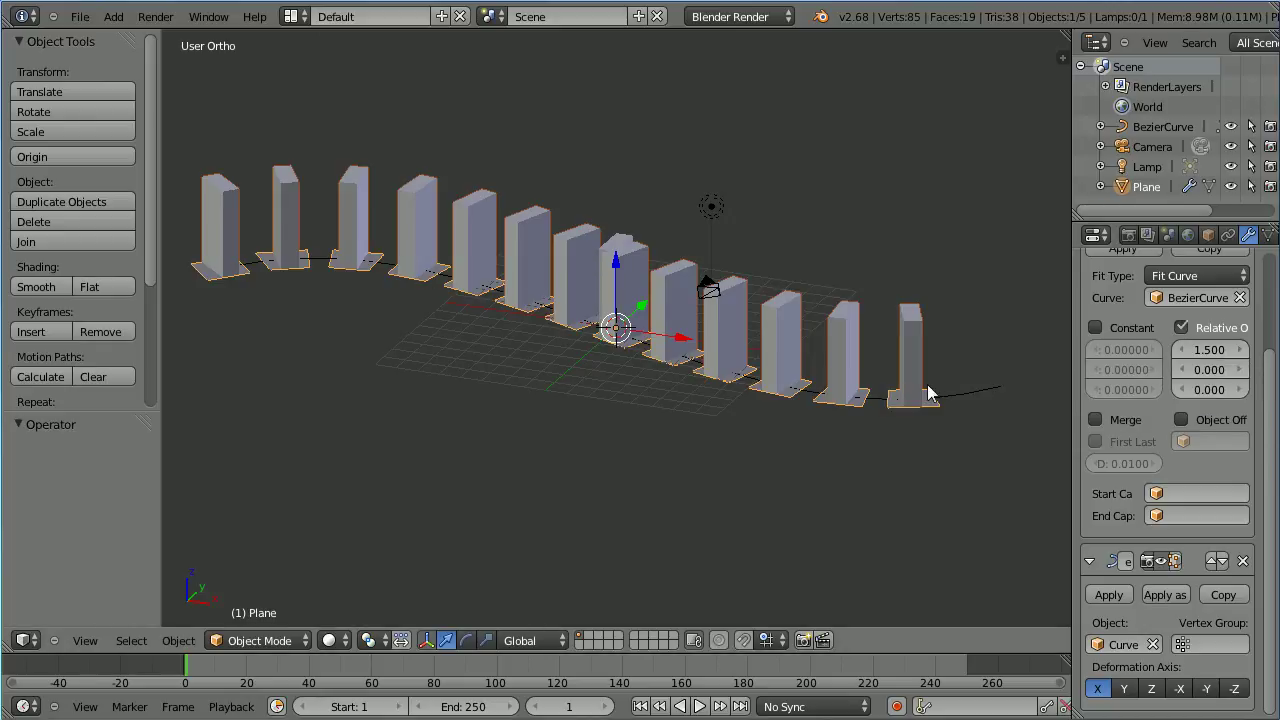
Switch the array to Fixed Count and settle on 9 domino copies.
{"action": "left_click", "coordinate": [1212, 276]}
{"action": "left_click", "coordinate": [1212, 258]}
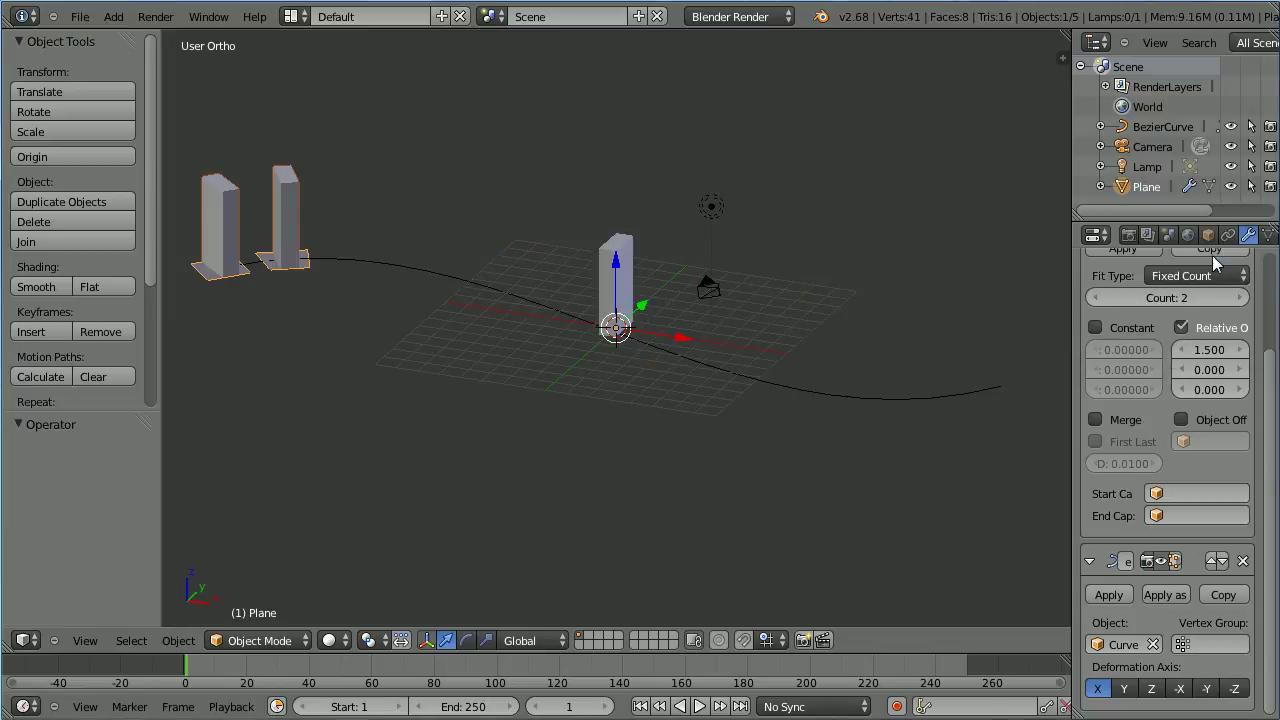
{"action": "left_click", "coordinate": [1170, 298]}
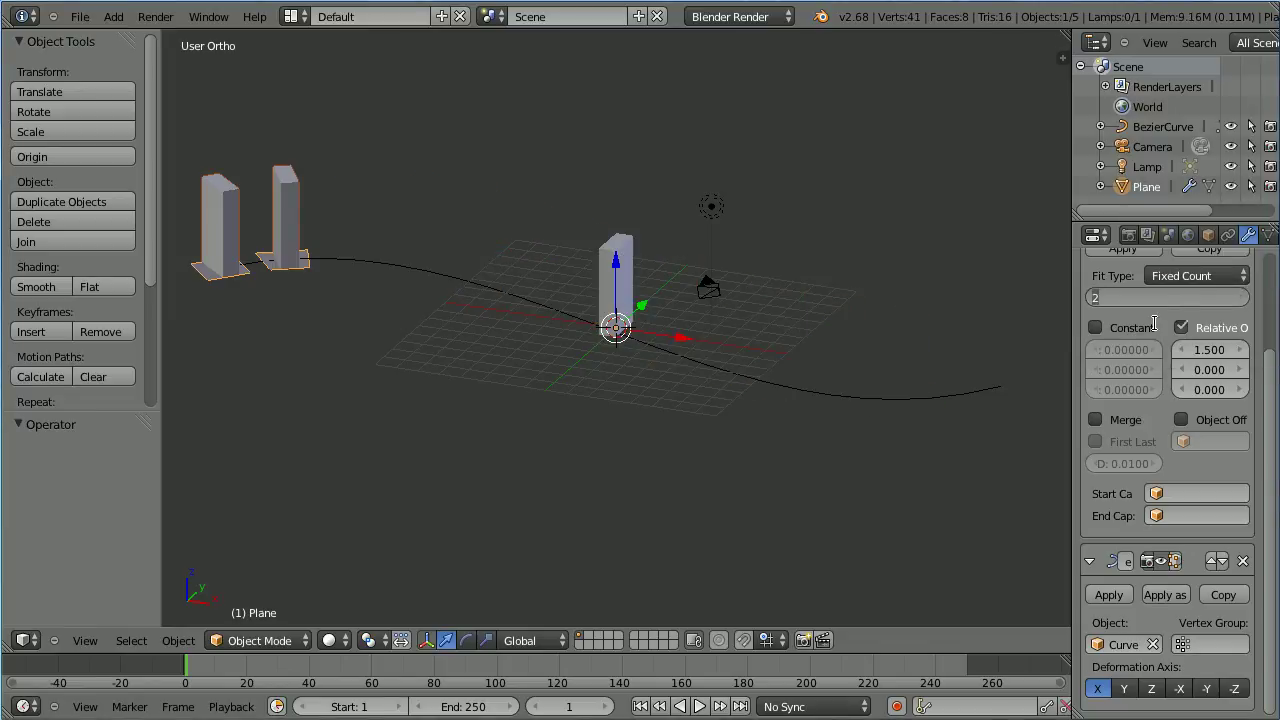
{"action": "key", "text": "Return"}
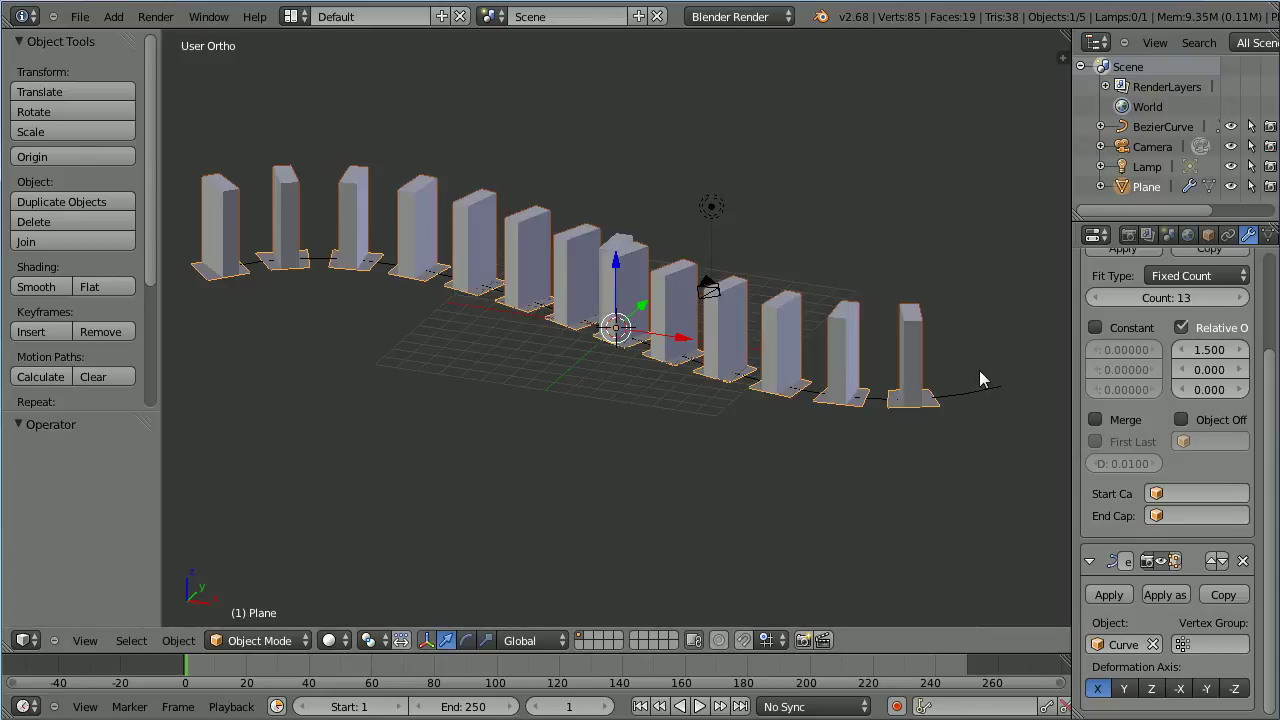
{"action": "left_click", "coordinate": [1242, 299]}
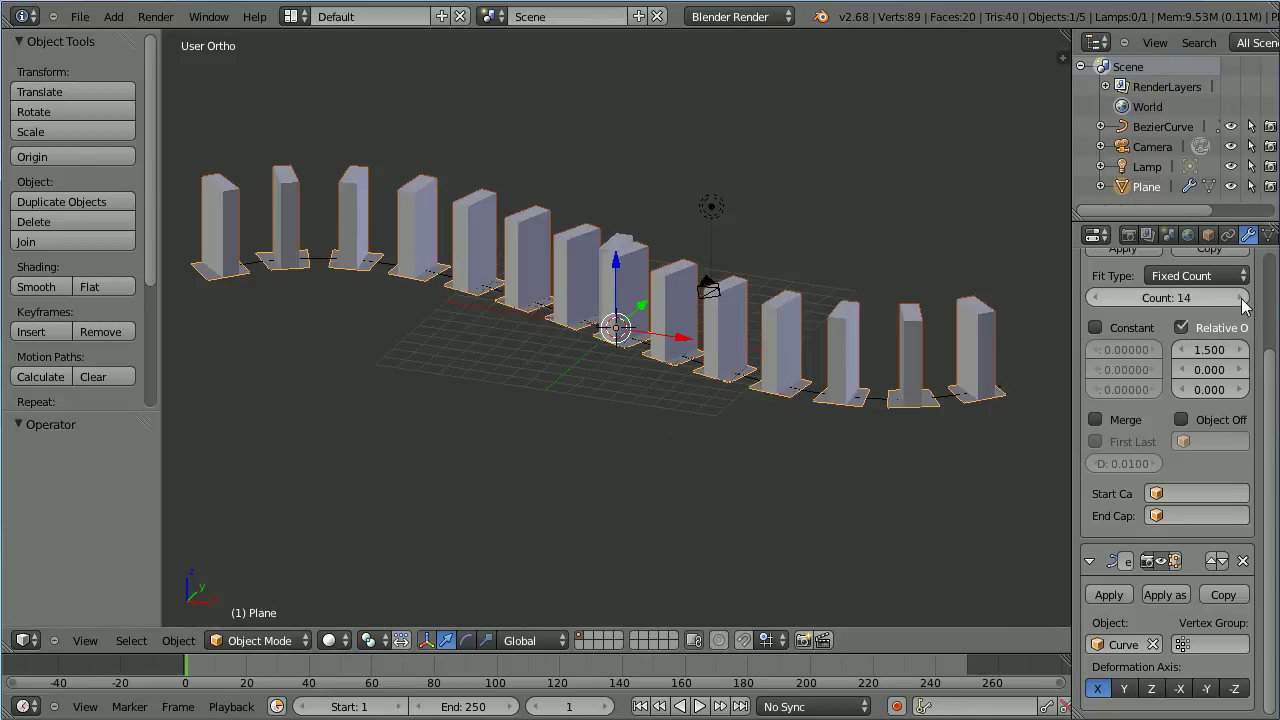
{"action": "left_click", "coordinate": [1242, 300]}
{"action": "left_click", "coordinate": [1102, 300]}
{"action": "left_click", "coordinate": [1102, 300]}
{"action": "left_click", "coordinate": [1102, 300]}
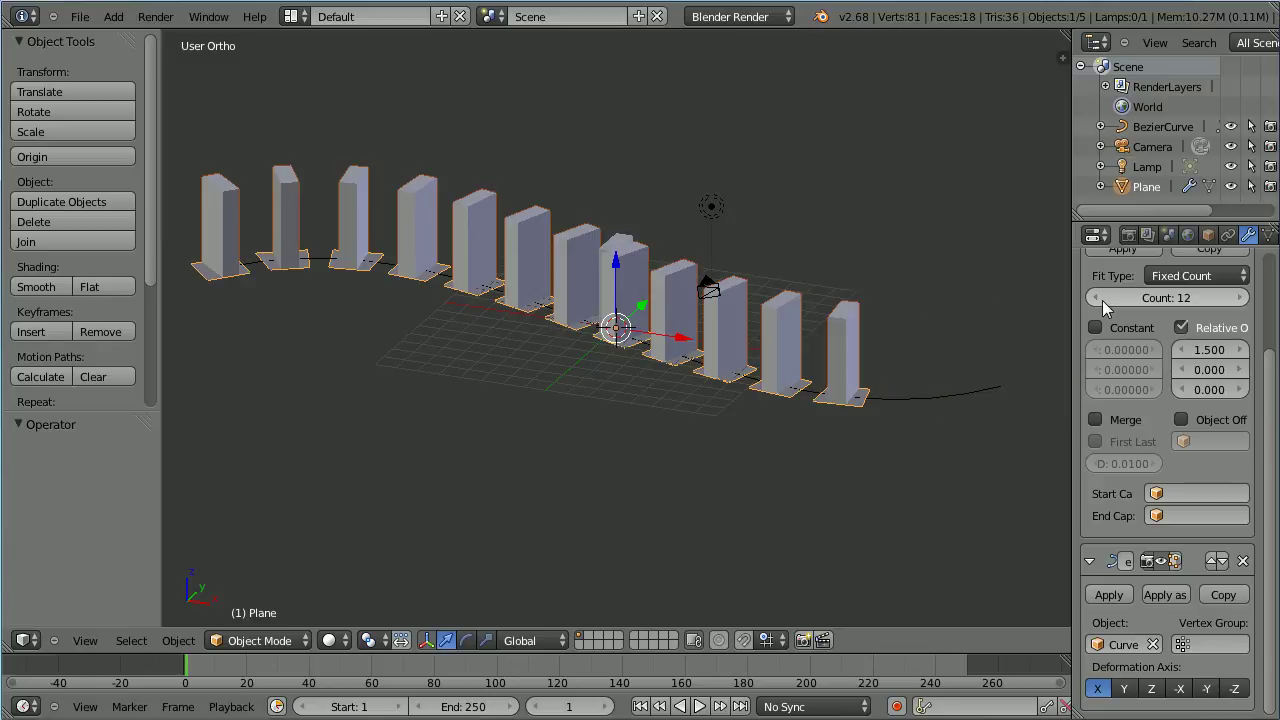
{"action": "left_click", "coordinate": [1102, 300]}
{"action": "left_click", "coordinate": [1102, 300]}
{"action": "left_click", "coordinate": [1102, 300]}
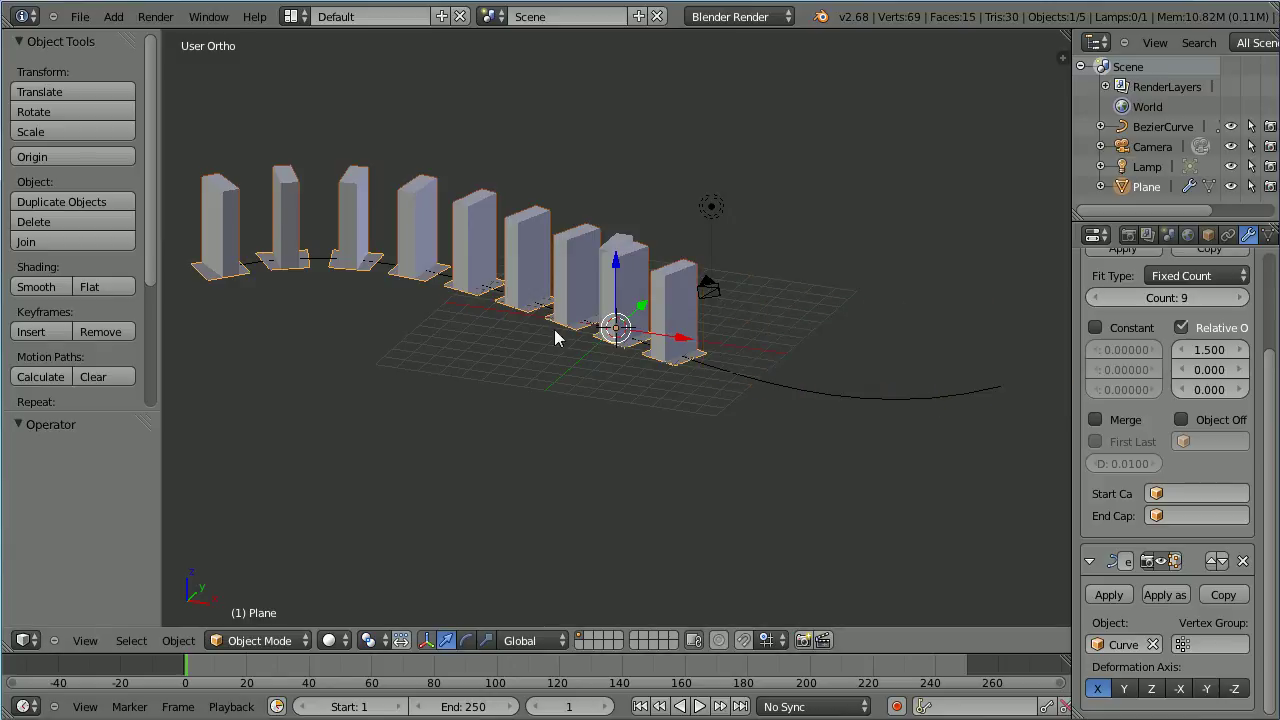
{"action": "left_click", "coordinate": [1207, 235]}
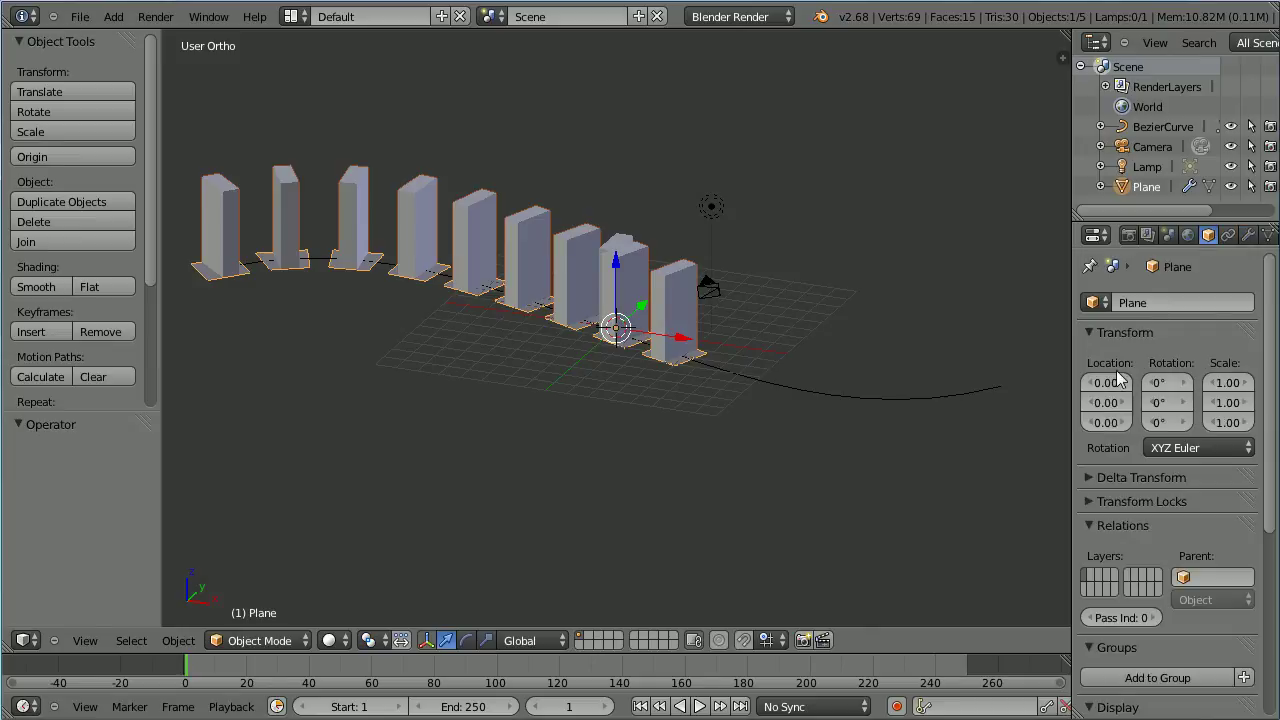
Slide the plane along X, then set its X location to 0.
{"action": "left_click_drag", "start_coordinate": [1105, 390], "coordinate": [1205, 390]}
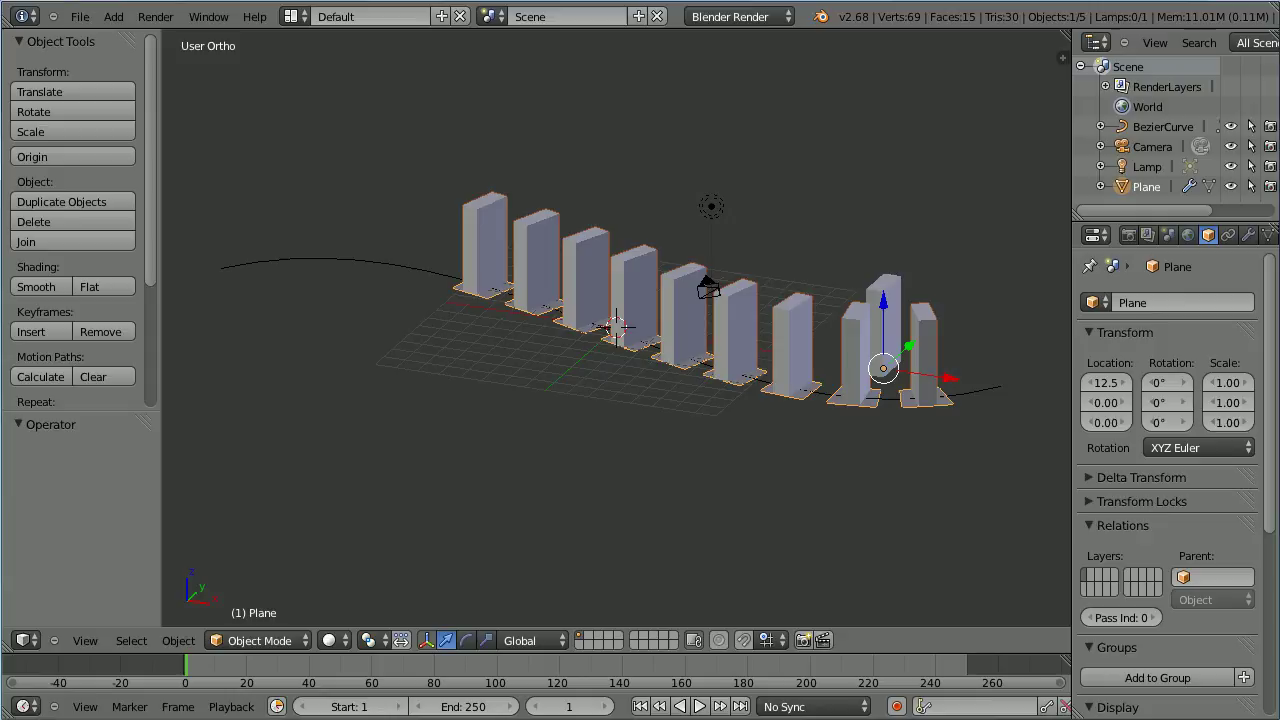
{"action": "left_click", "coordinate": [1092, 382]}
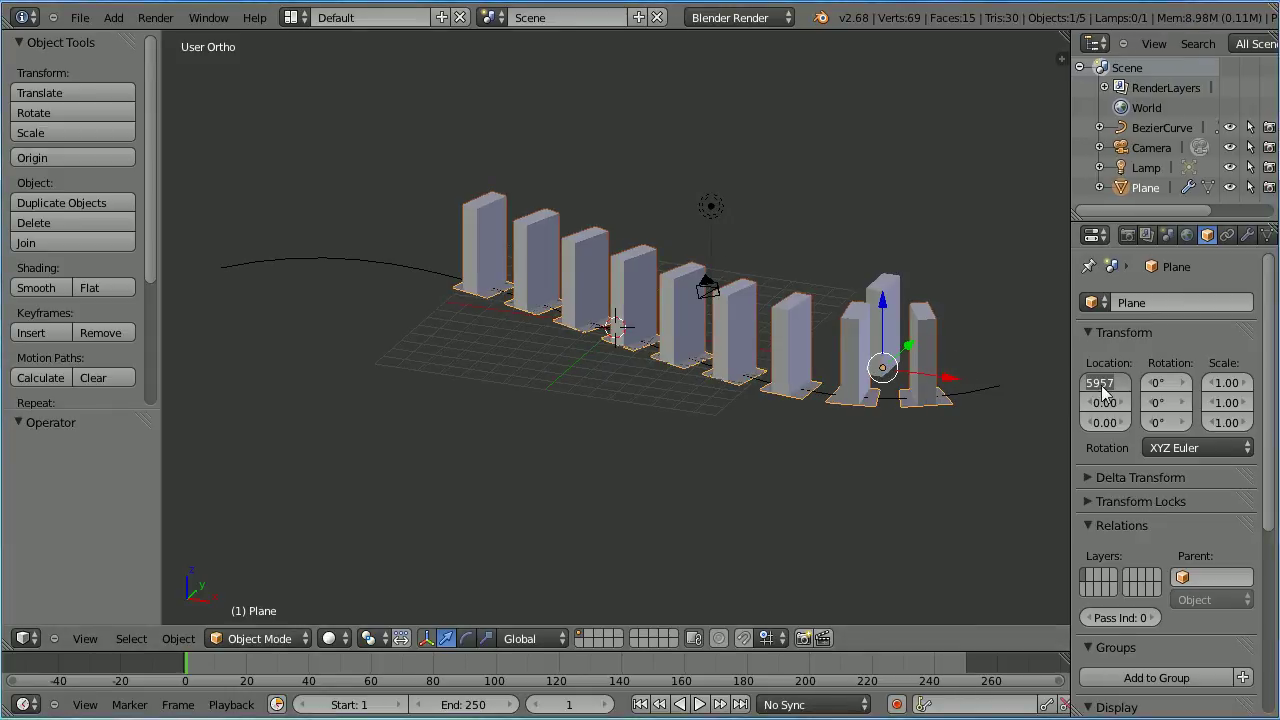
{"action": "type", "text": "0"}
{"action": "key", "text": "Return"}
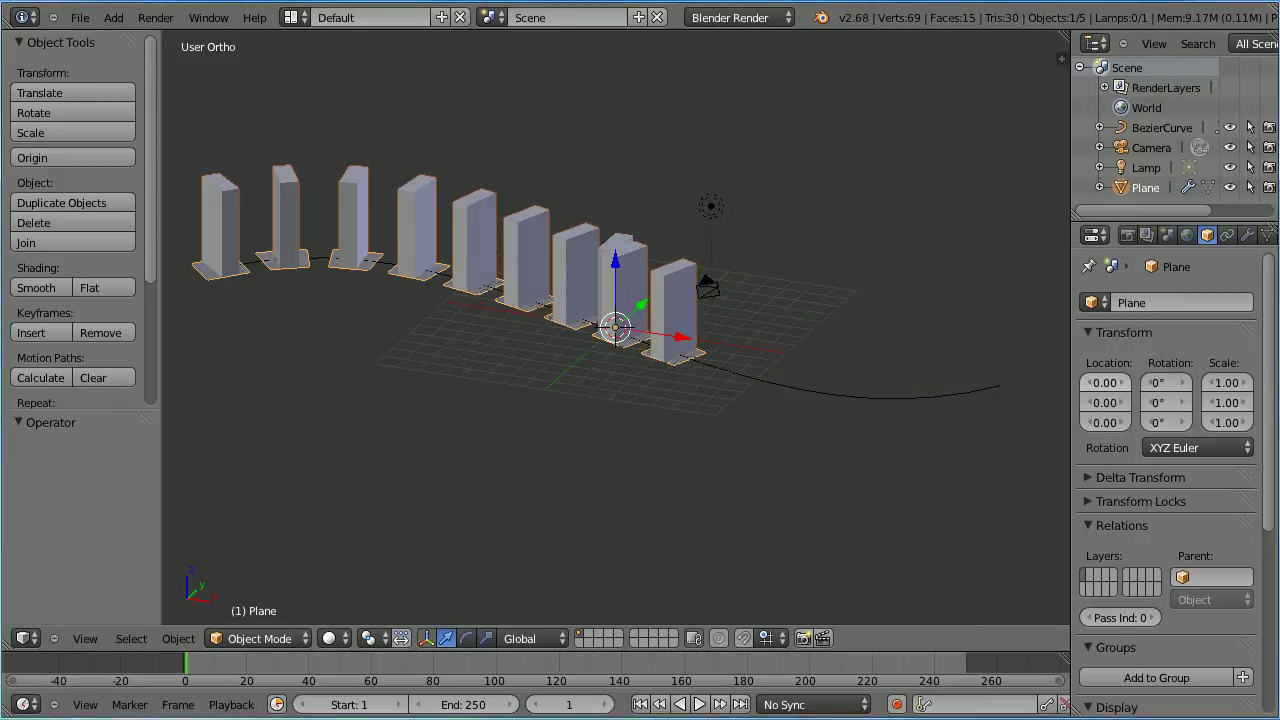
Raise the array count to 14 domino copies.
{"action": "left_click", "coordinate": [1247, 235]}
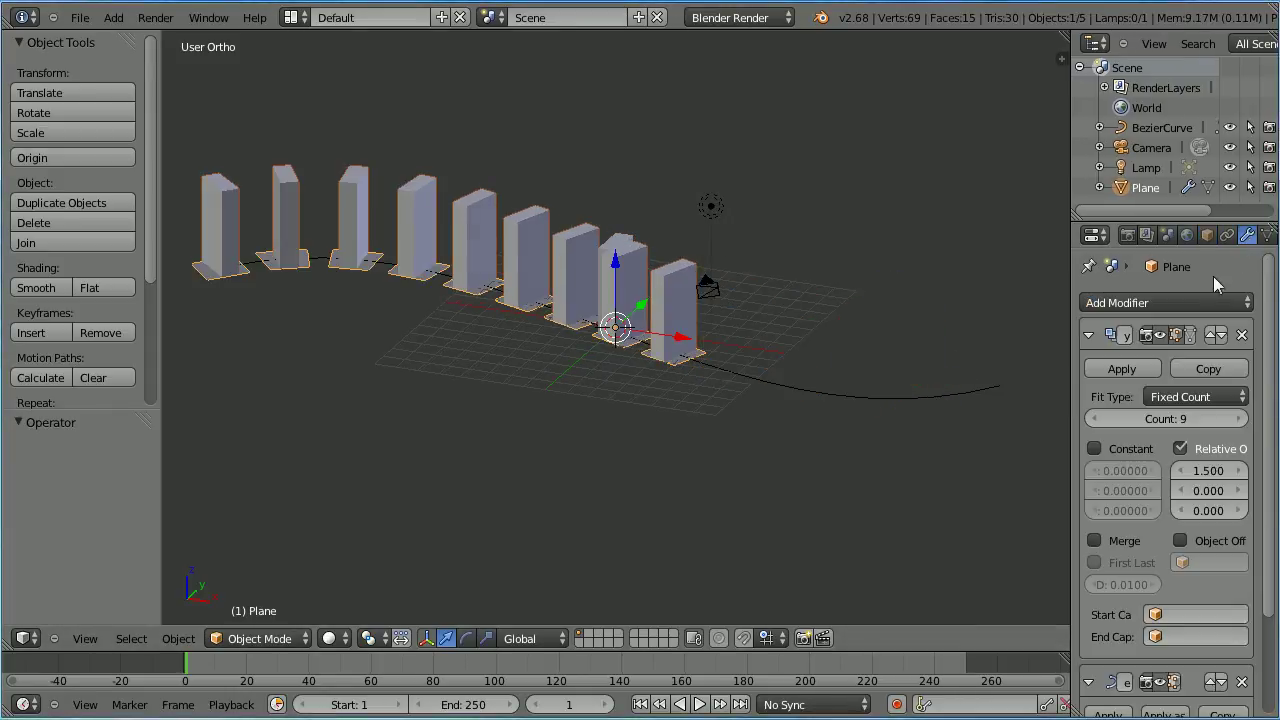
{"action": "left_click", "coordinate": [1165, 419]}
{"action": "type", "text": "1"}
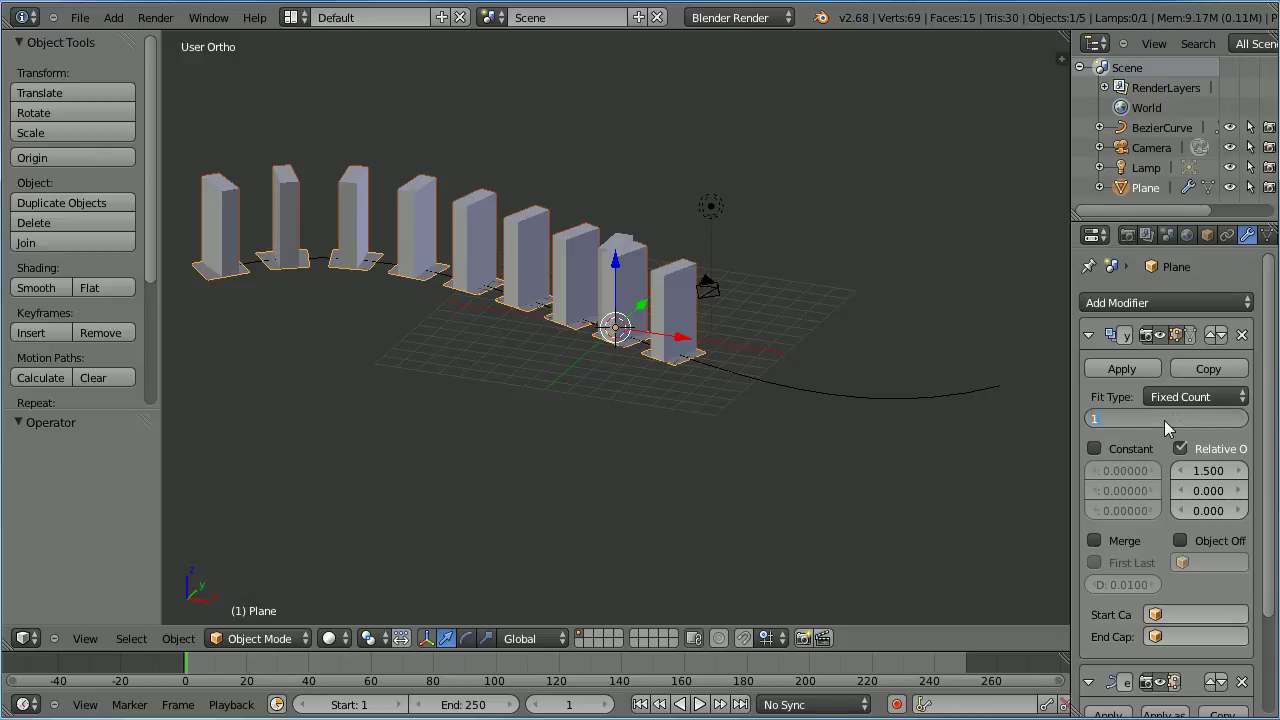
{"action": "type", "text": "3"}
{"action": "key", "text": "Return"}
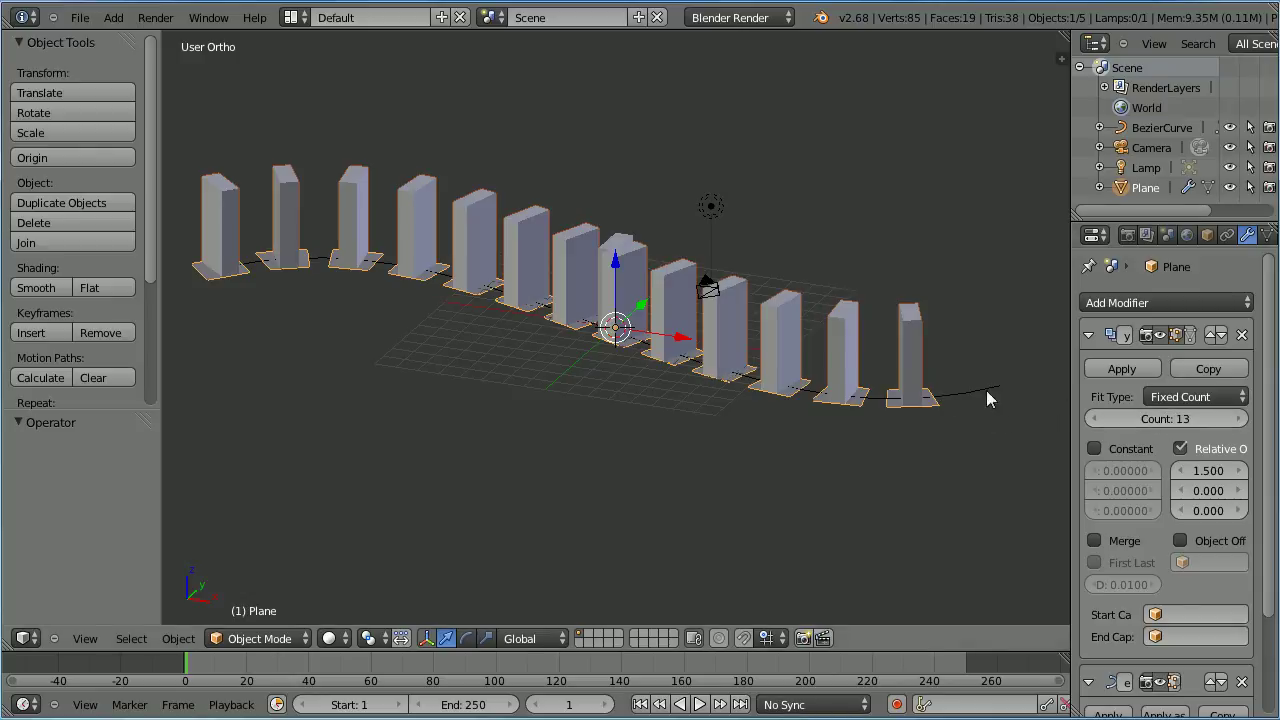
{"action": "left_click", "coordinate": [1241, 419]}
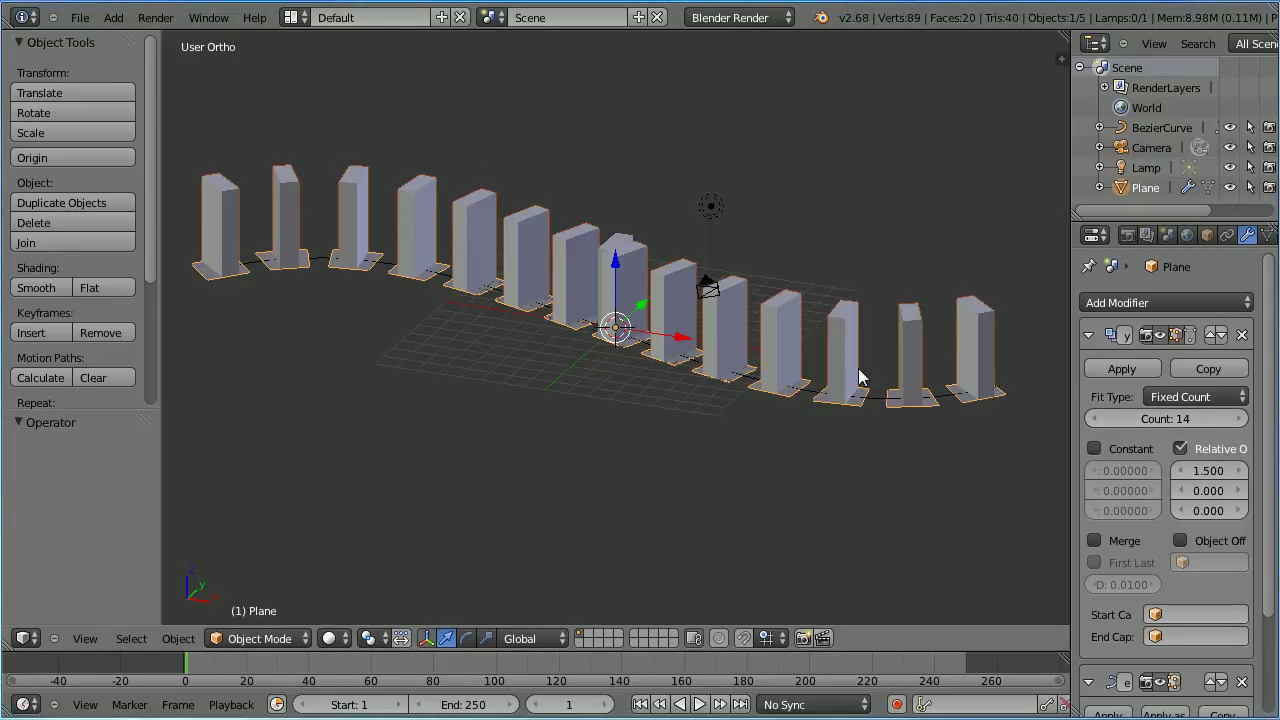
{"action": "left_click", "coordinate": [180, 639]}
{"action": "mouse_move", "coordinate": [205, 493]}
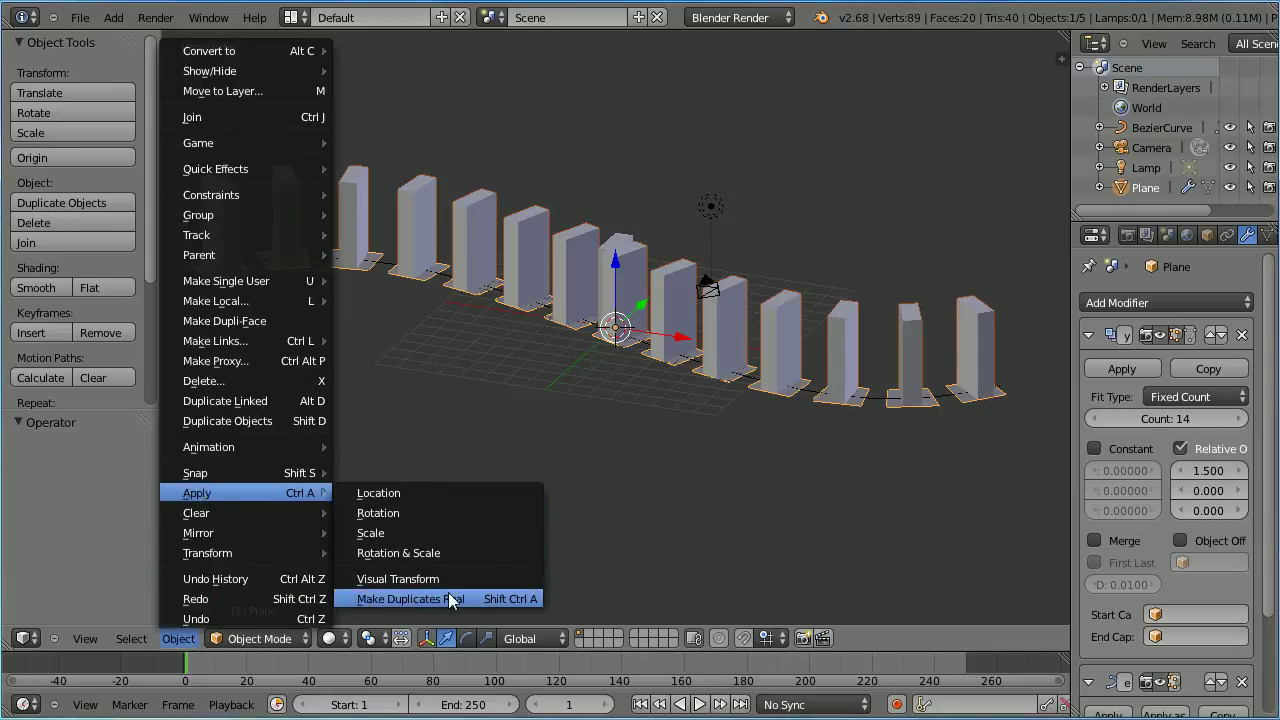
Make the arrayed dominoes real objects and delete the BezierCurve.
{"action": "left_click", "coordinate": [485, 598]}
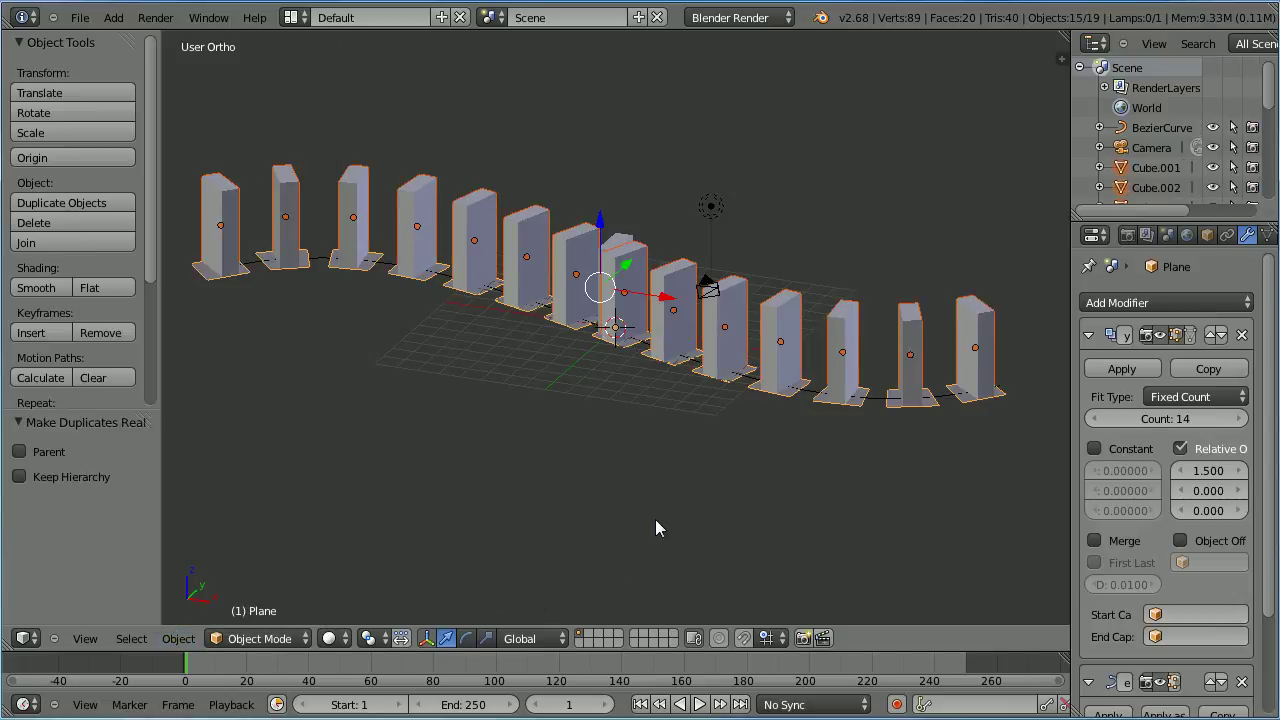
{"action": "right_click", "coordinate": [955, 399]}
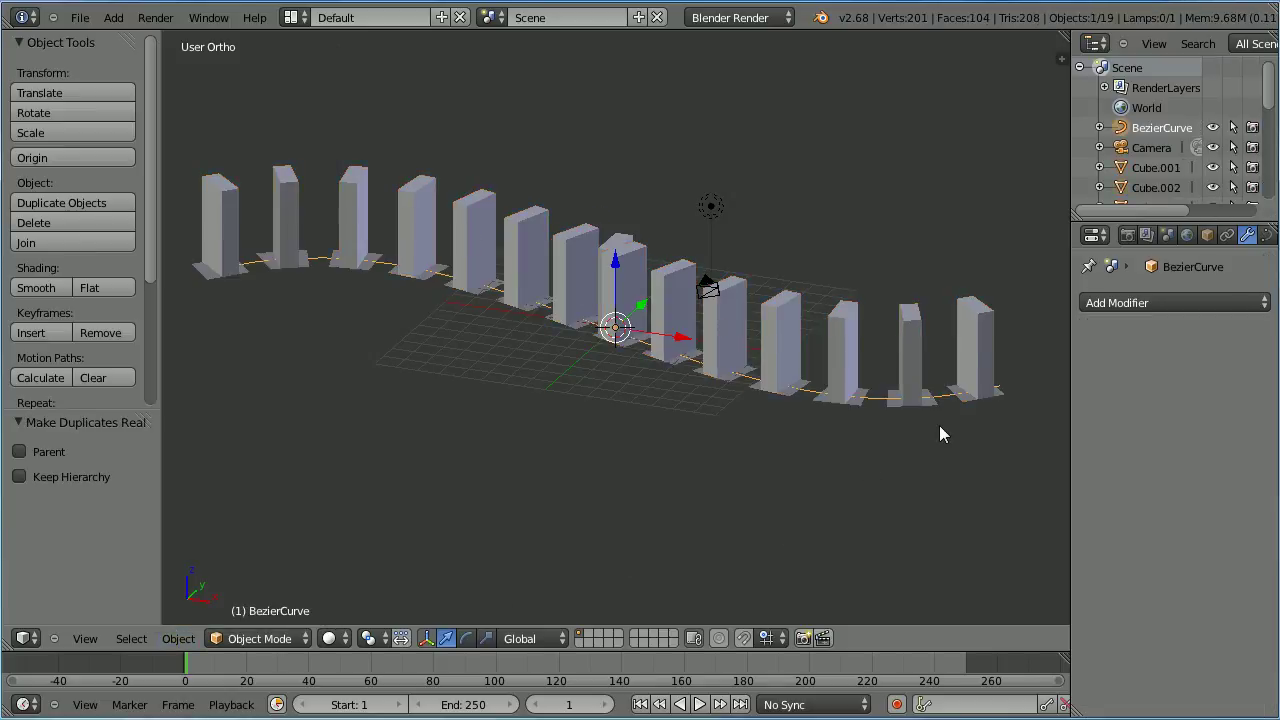
{"action": "key", "text": "x"}
{"action": "left_click", "coordinate": [931, 476]}
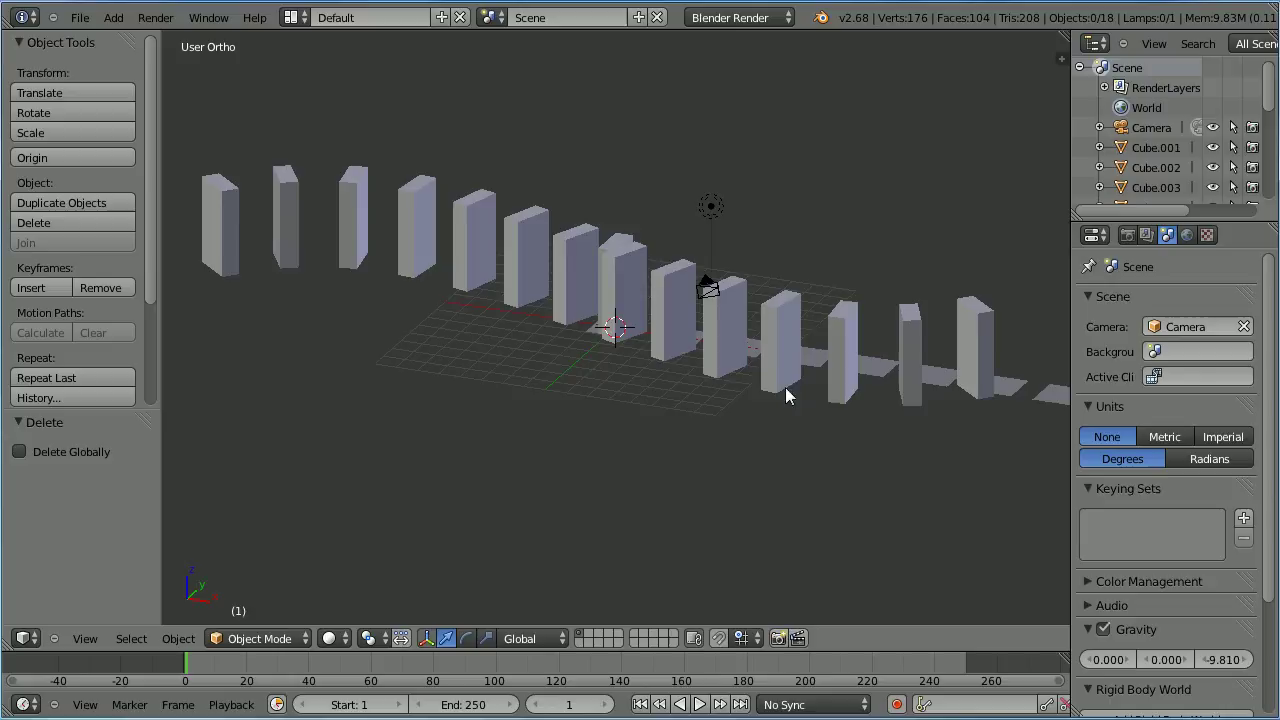
Delete the leftover plane and the original domino cube.
{"action": "right_click", "coordinate": [1051, 398]}
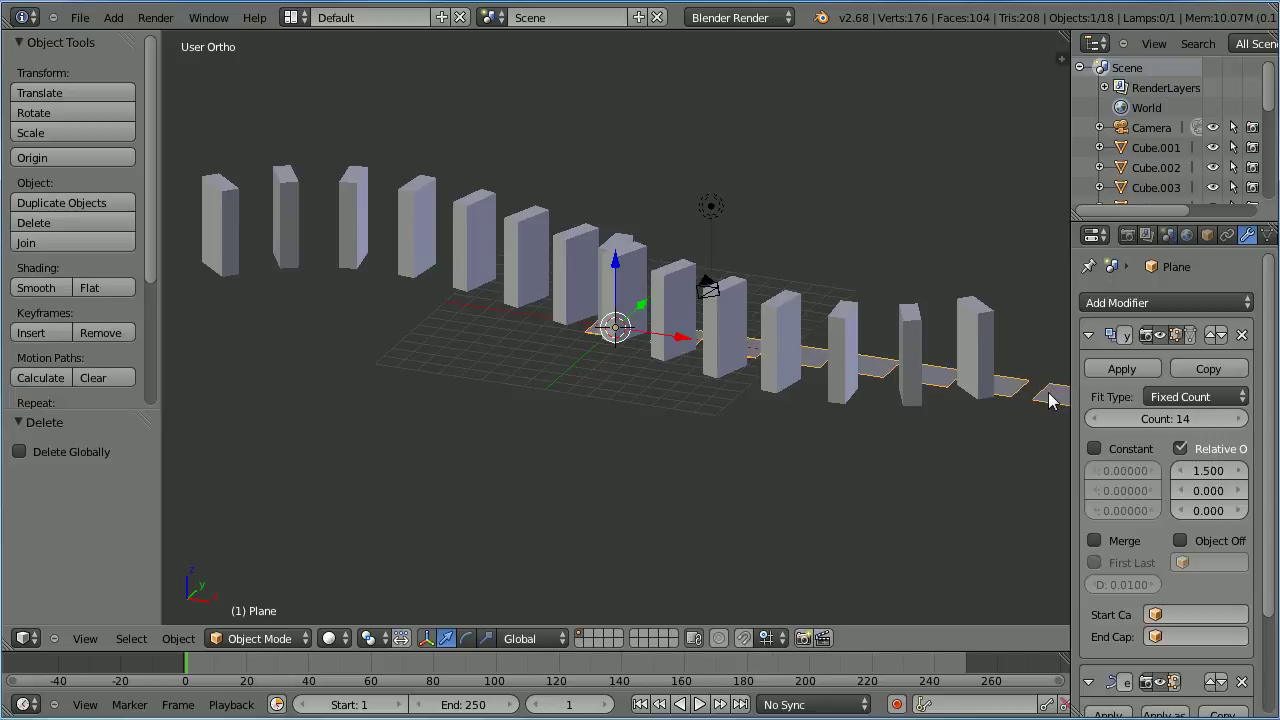
{"action": "key", "text": "x"}
{"action": "left_click", "coordinate": [1012, 393]}
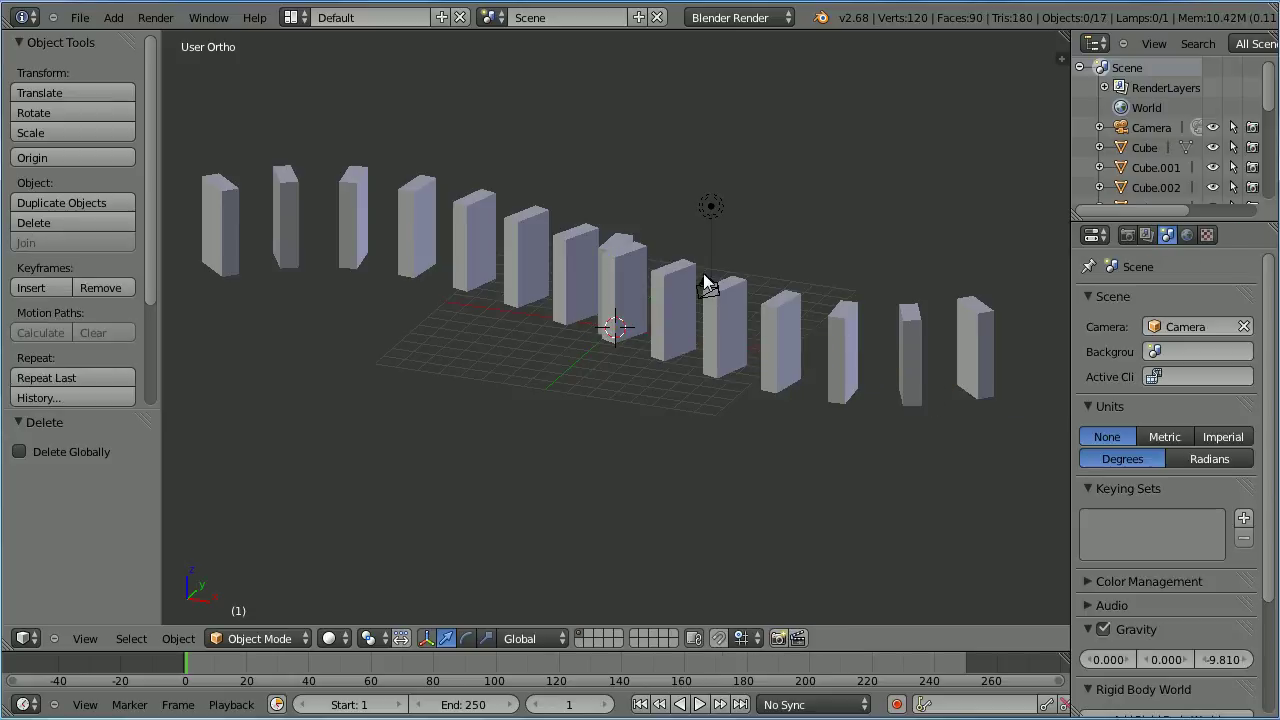
{"action": "right_click", "coordinate": [620, 240]}
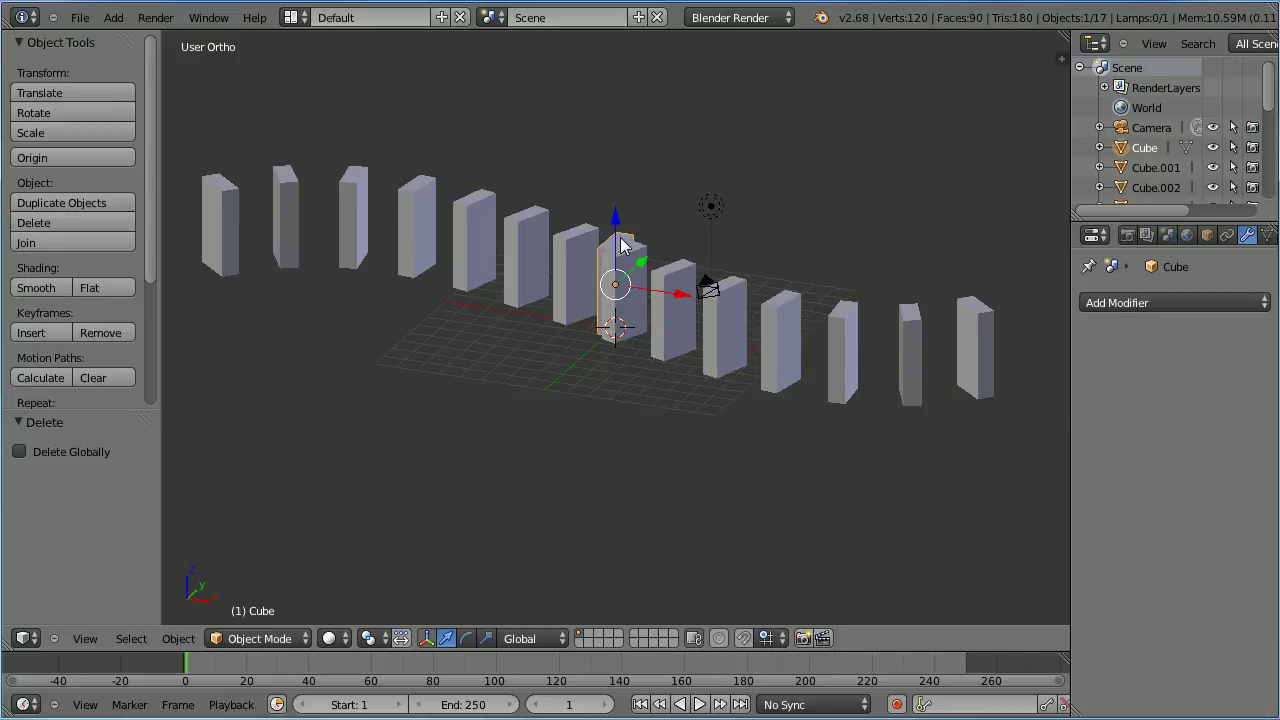
{"action": "key", "text": "x"}
{"action": "left_click", "coordinate": [641, 496]}
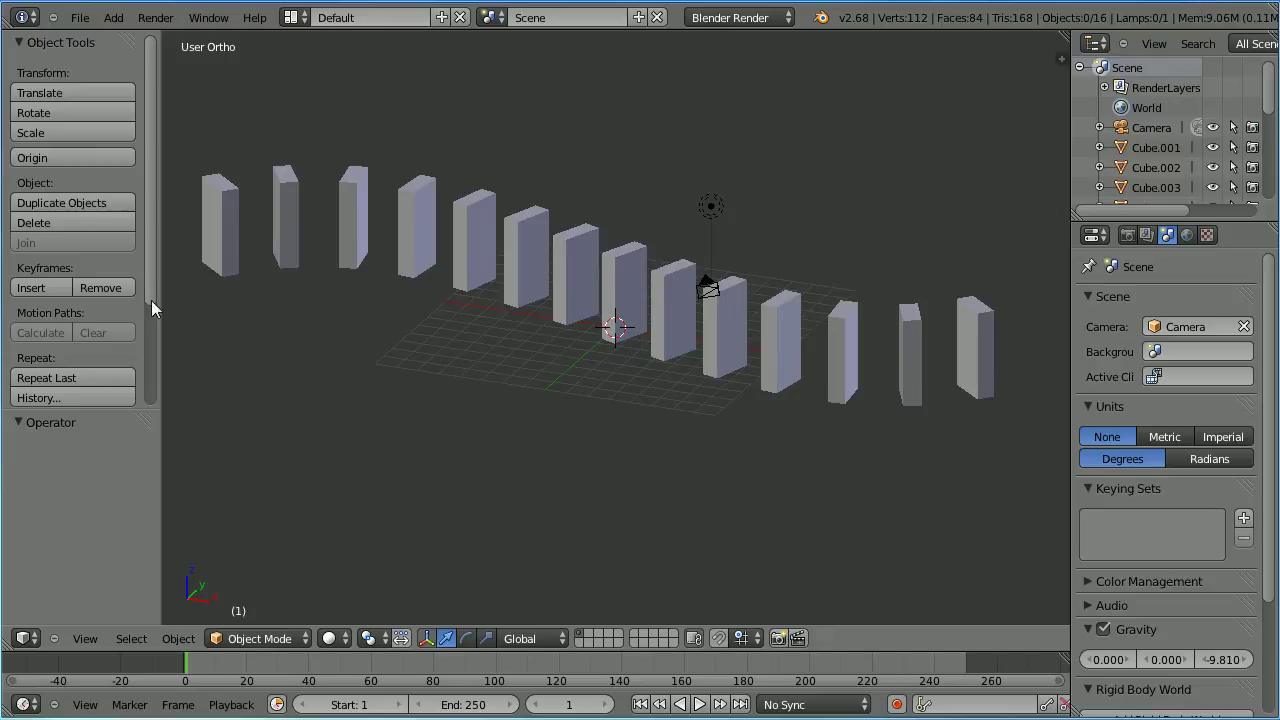
Select all mesh dominoes by type and add them as Active rigid bodies.
{"action": "left_click_drag", "start_coordinate": [151, 300], "coordinate": [145, 406]}
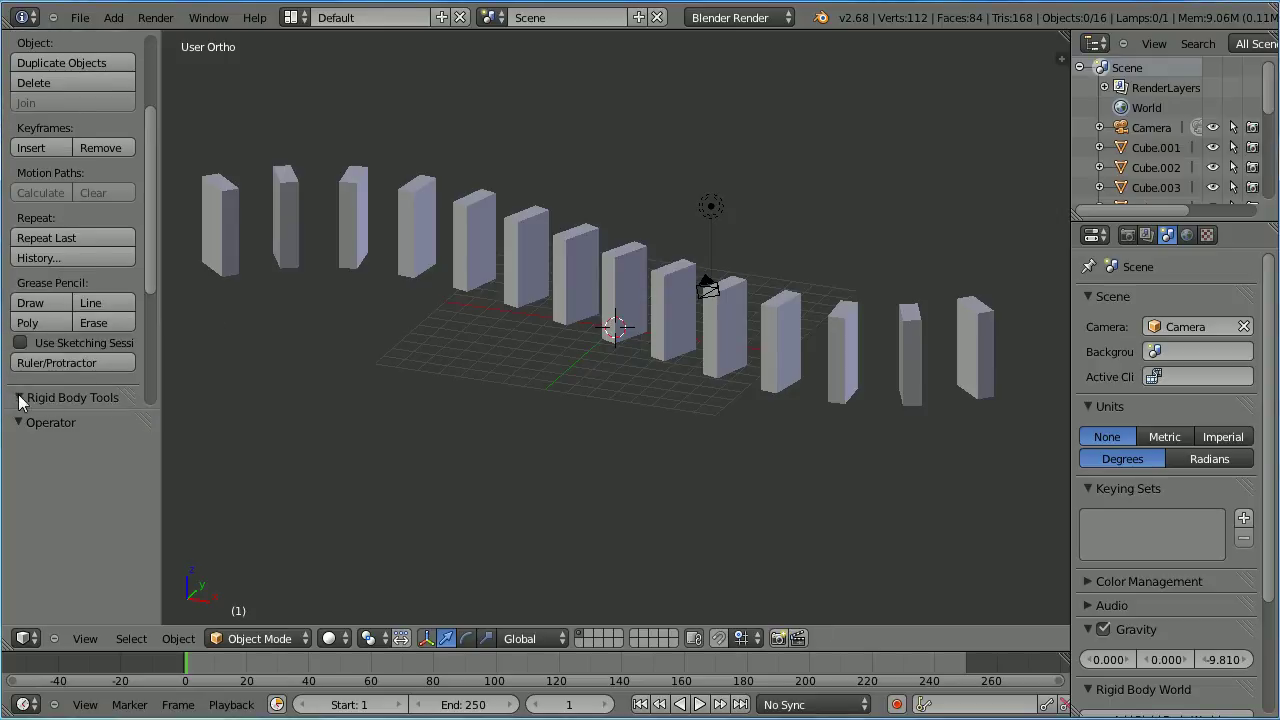
{"action": "left_click", "coordinate": [145, 393]}
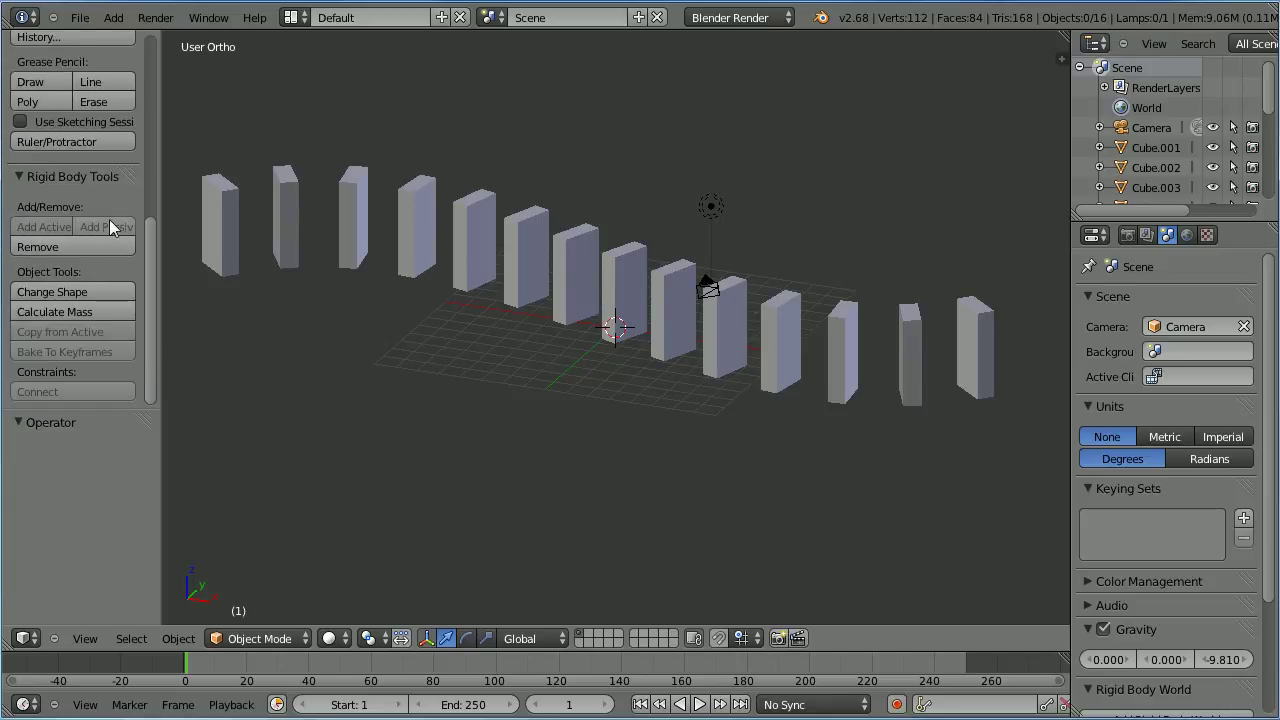
{"action": "right_click", "coordinate": [222, 202]}
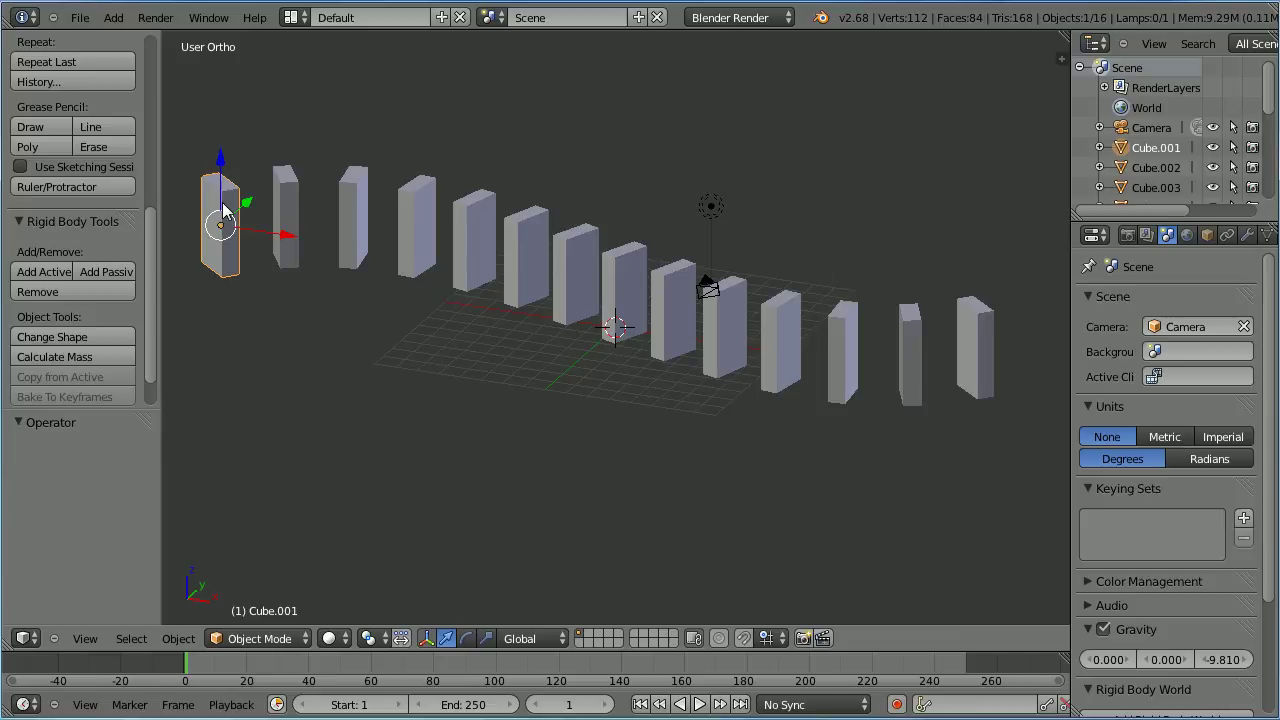
{"action": "left_click", "coordinate": [134, 639]}
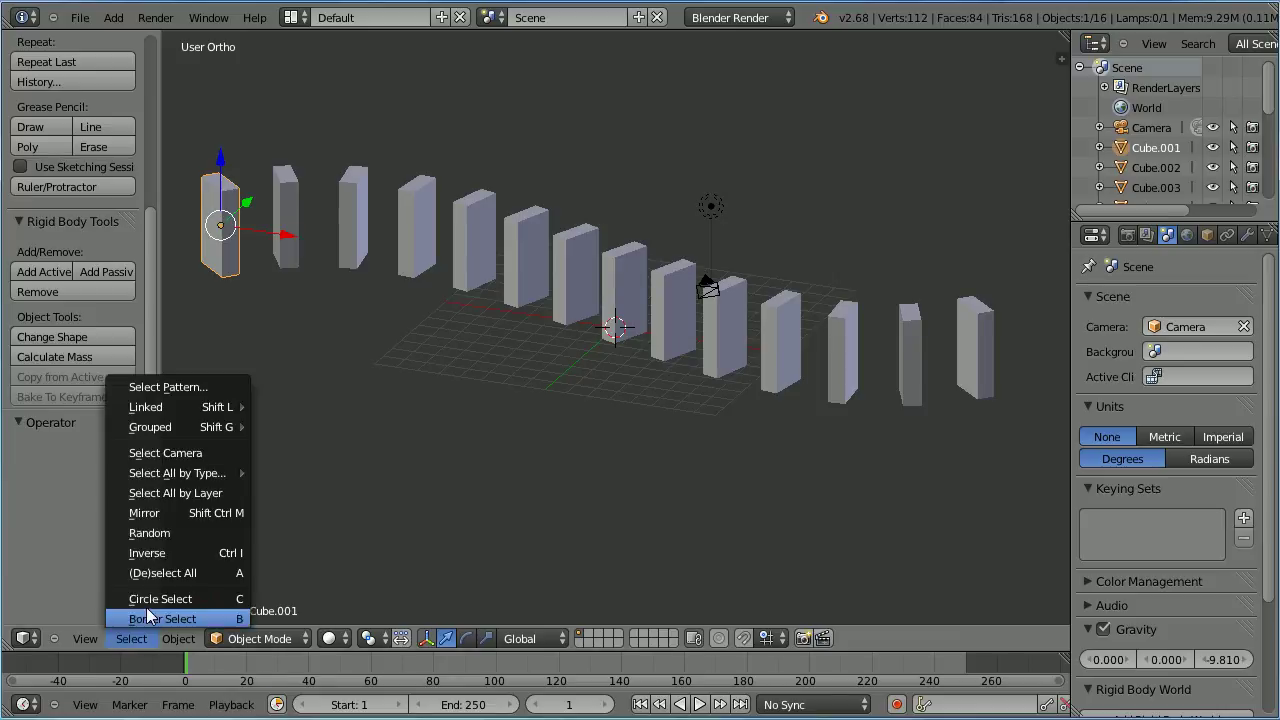
{"action": "mouse_move", "coordinate": [152, 474]}
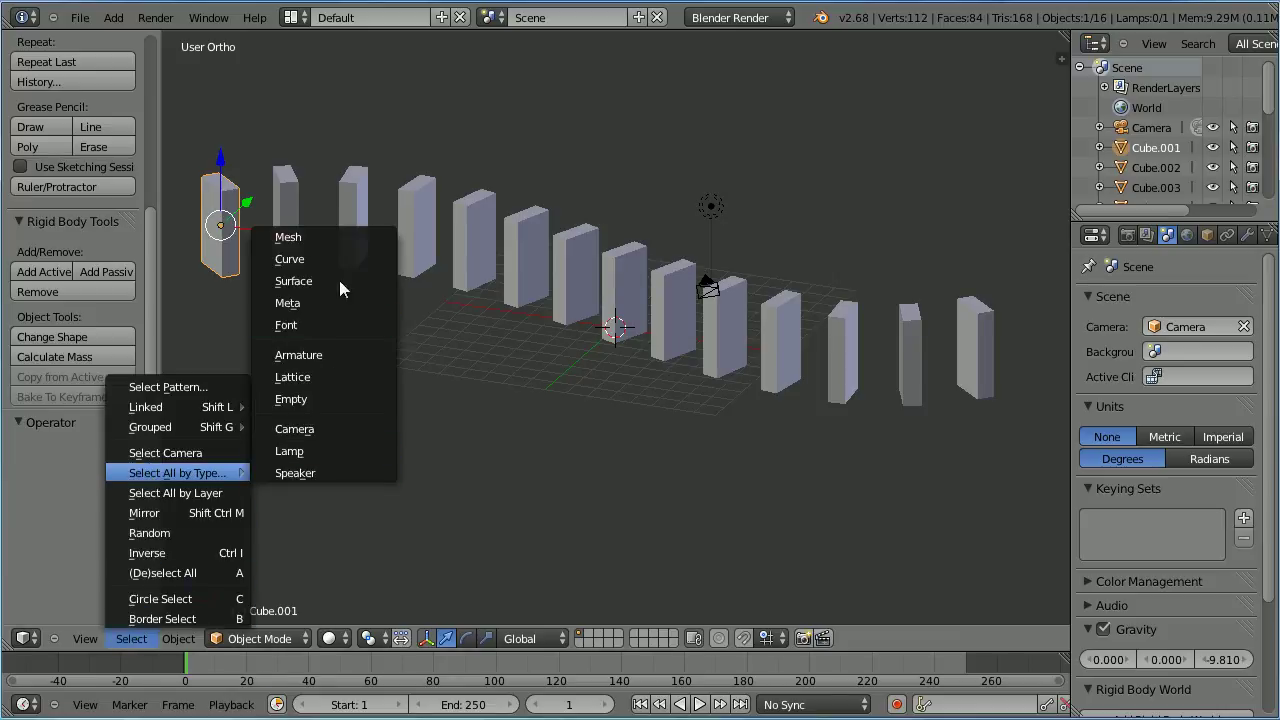
{"action": "left_click", "coordinate": [341, 238]}
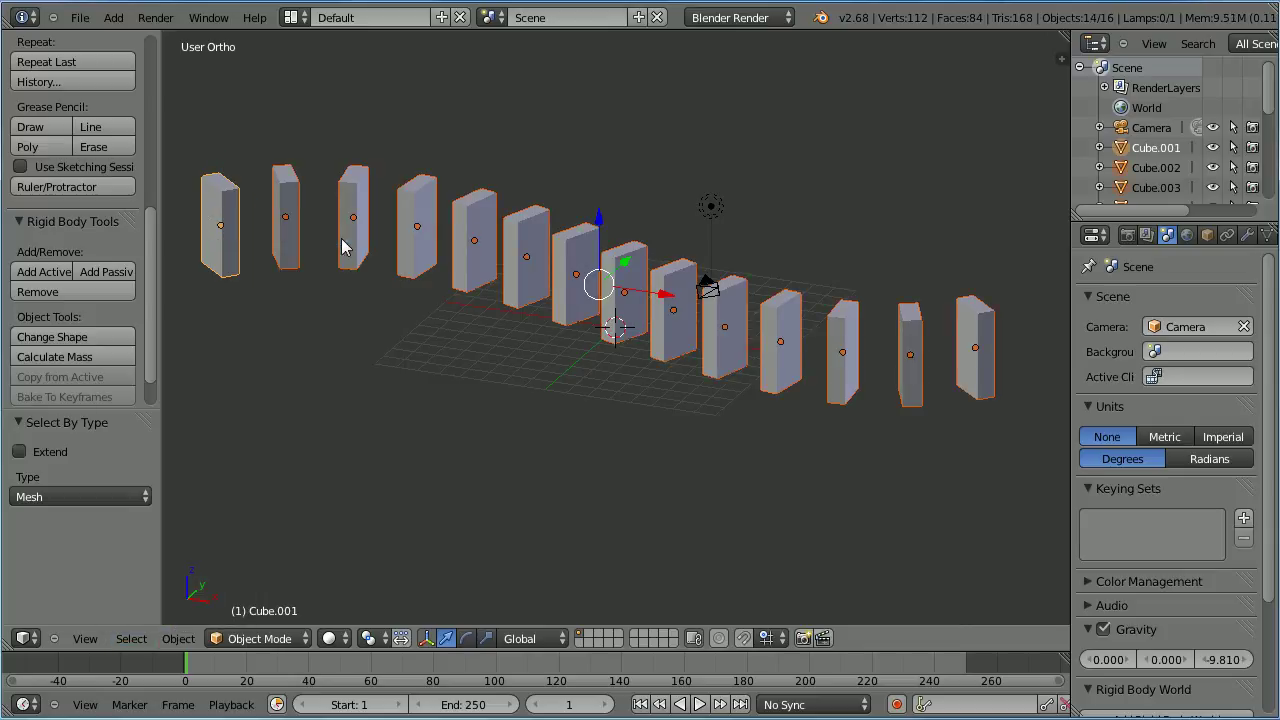
{"action": "left_click", "coordinate": [58, 276]}
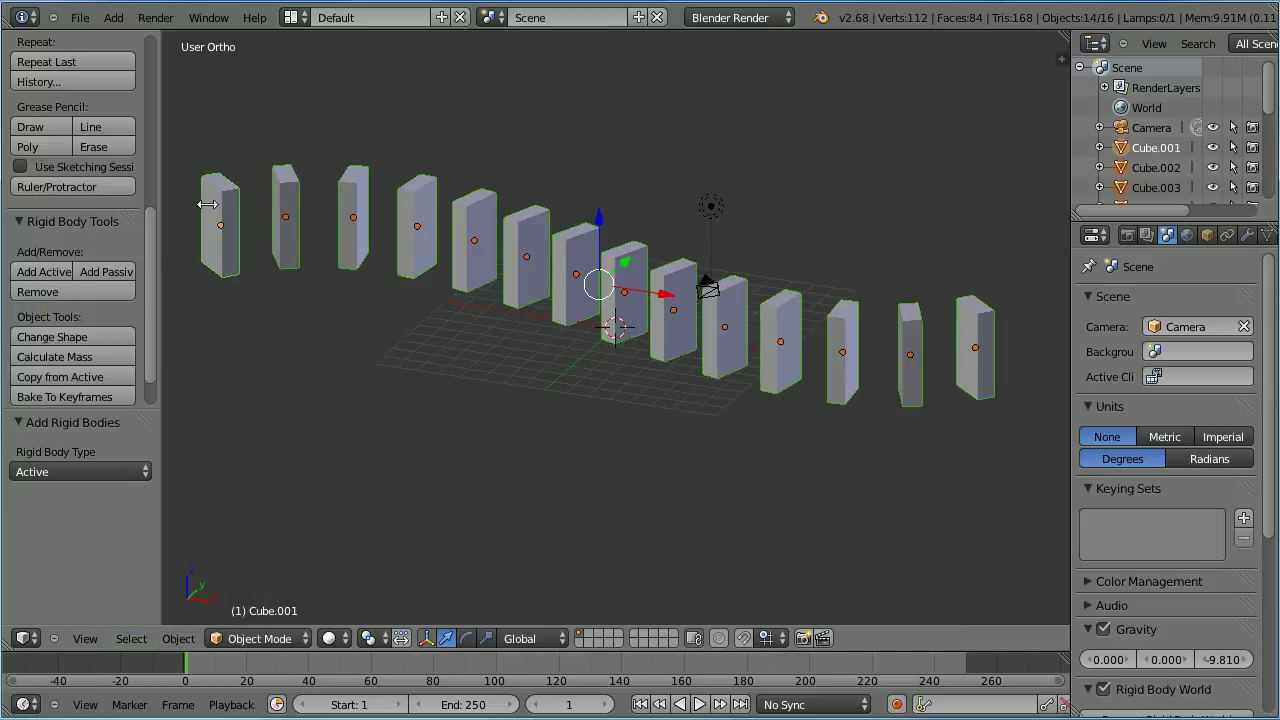
Add a plane scaled by 20 and make it a Passive rigid body.
{"action": "left_click", "coordinate": [114, 18]}
{"action": "mouse_move", "coordinate": [118, 40]}
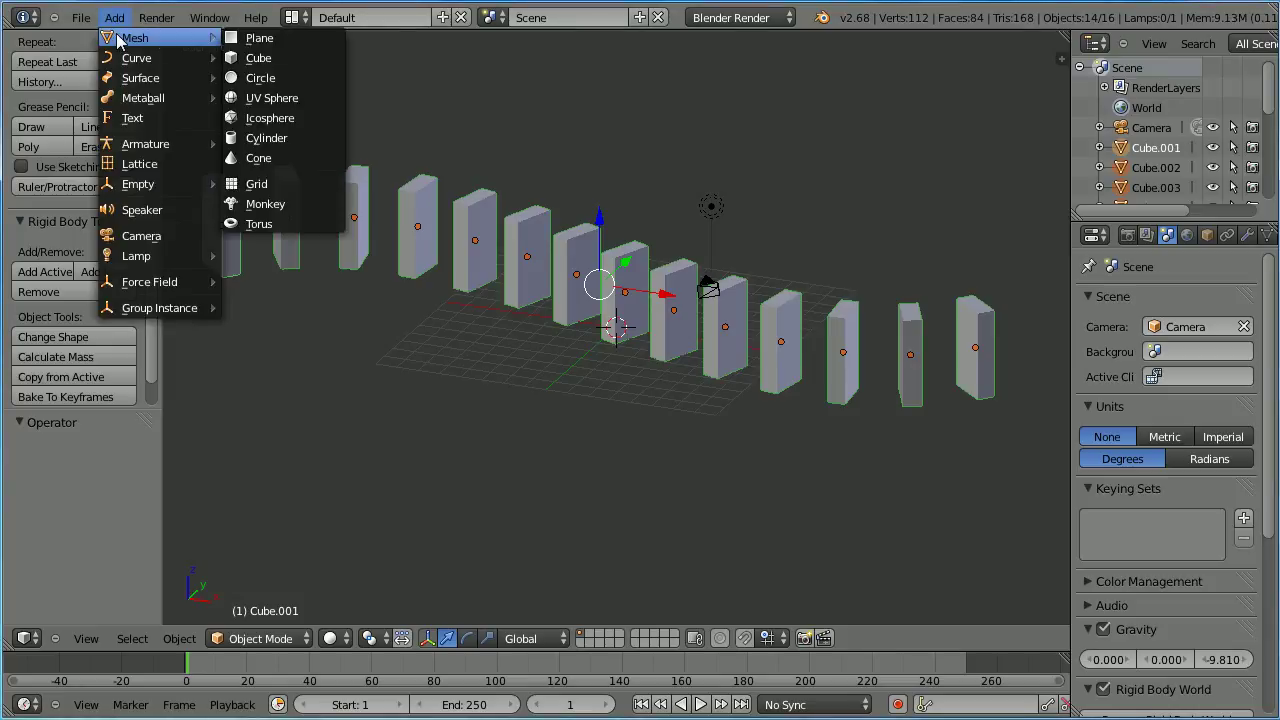
{"action": "left_click", "coordinate": [329, 40]}
{"action": "type", "text": "s"}
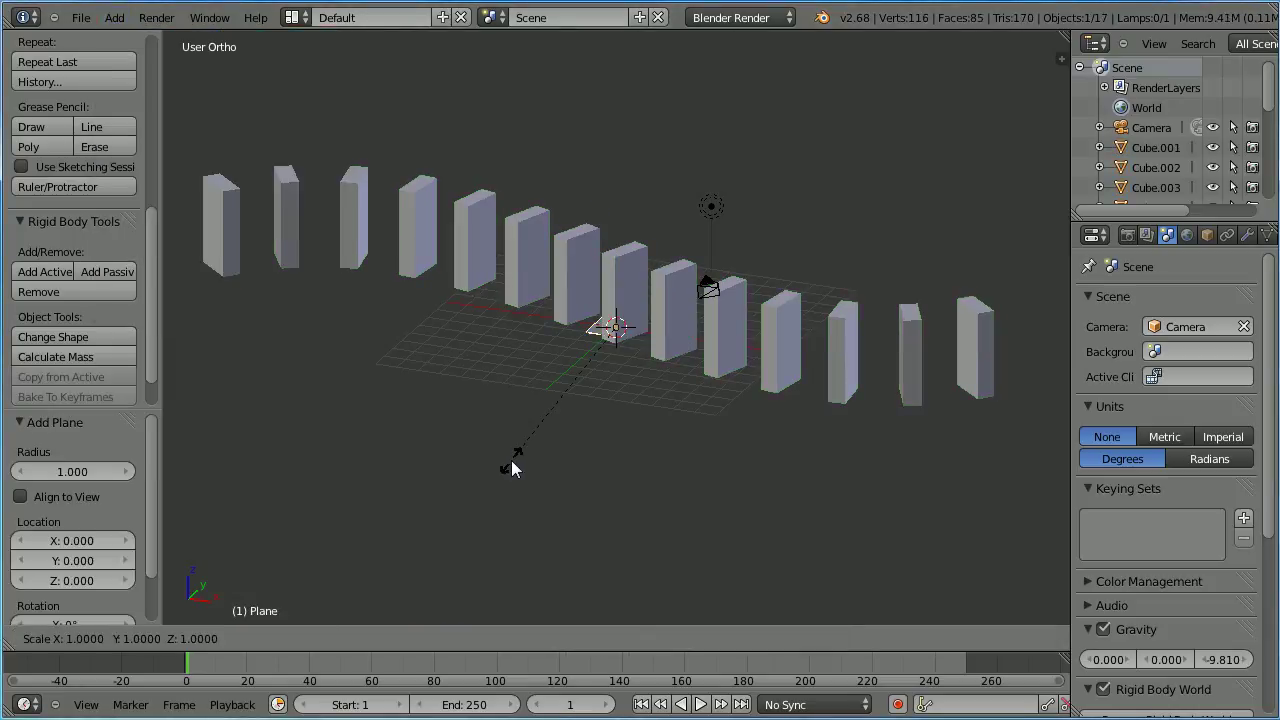
{"action": "type", "text": "20"}
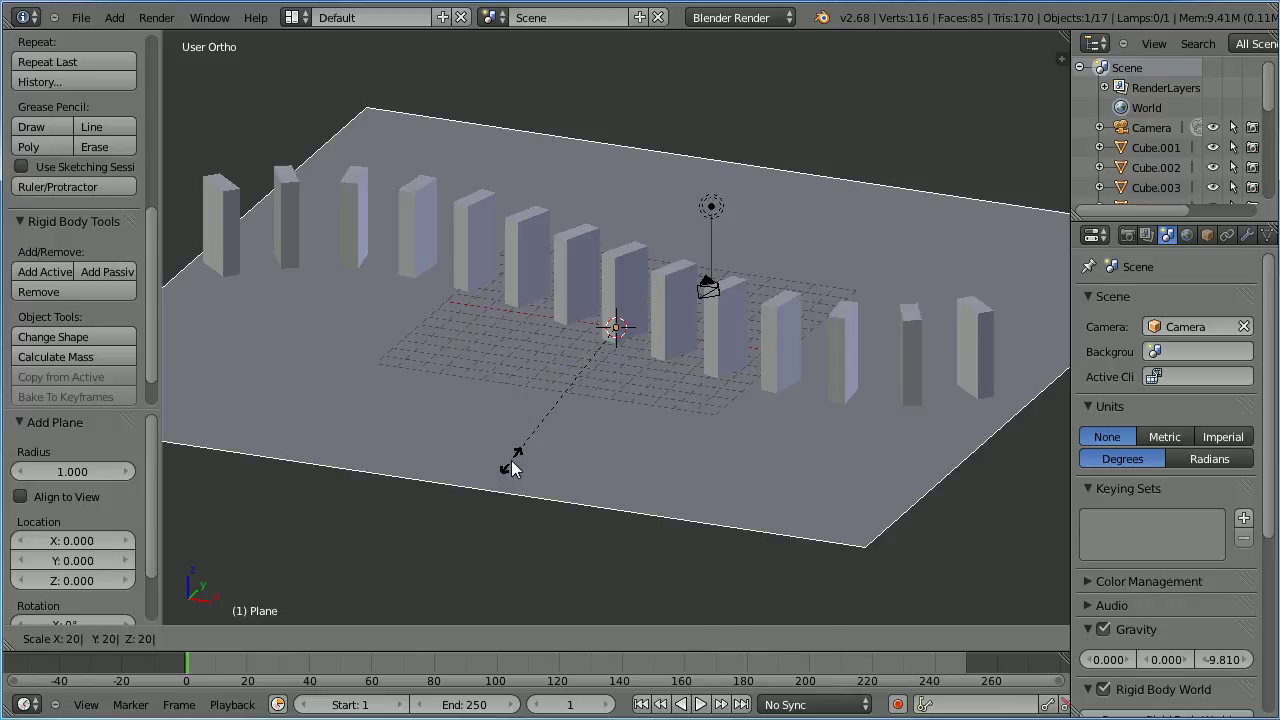
{"action": "key", "text": "Return"}
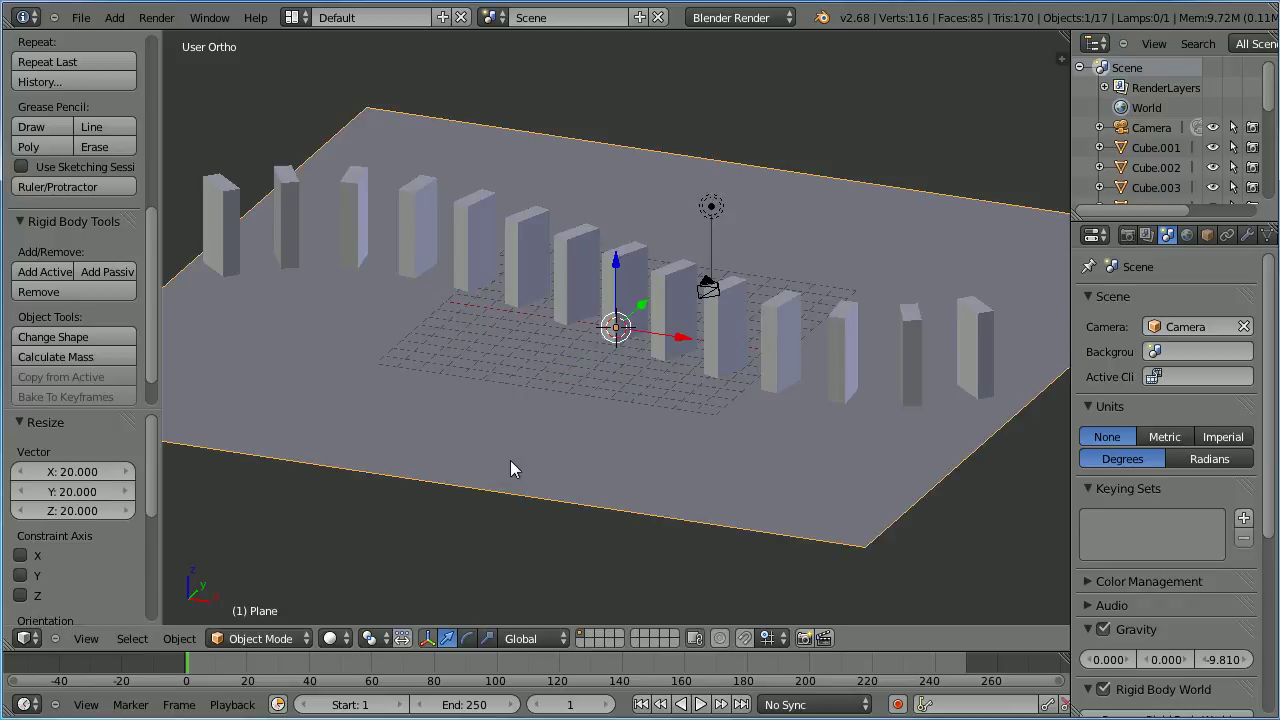
{"action": "left_click", "coordinate": [118, 272]}
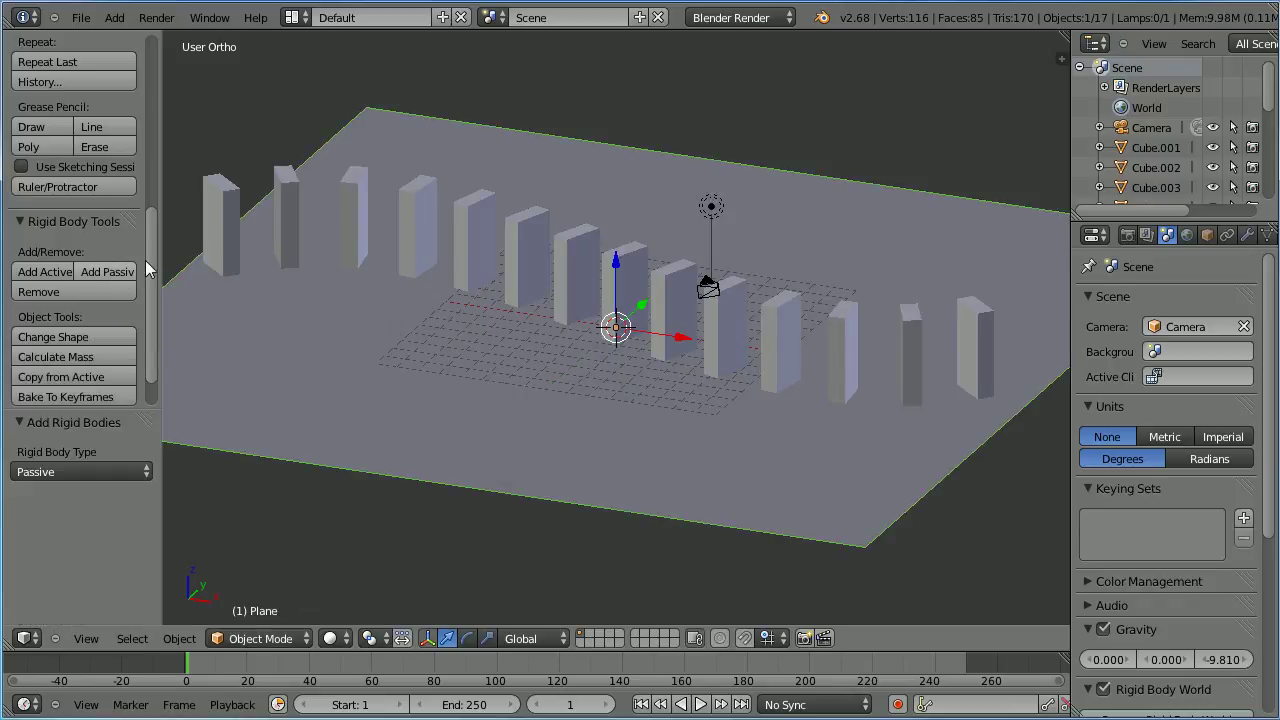
Raise and shift Cube.001 along X, then tilt it 16.55° about Y toward the next domino.
{"action": "right_click", "coordinate": [214, 224]}
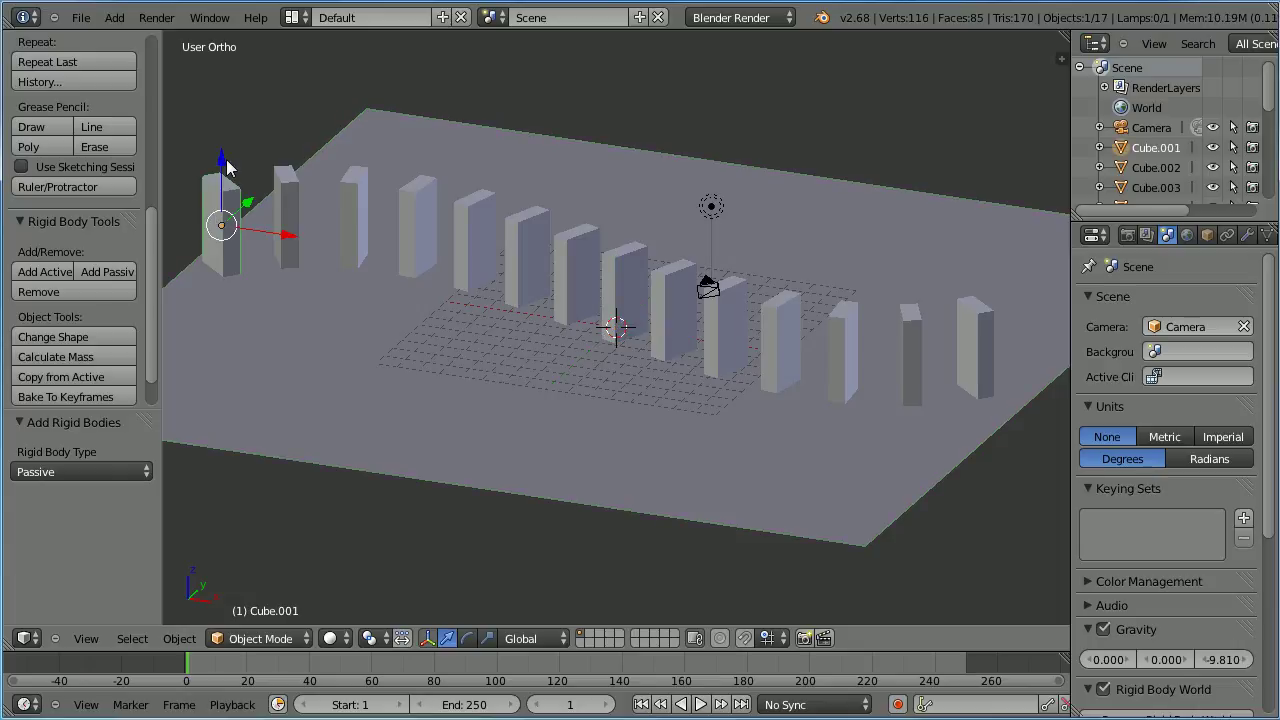
{"action": "left_click_drag", "start_coordinate": [222, 160], "coordinate": [225, 148]}
{"action": "key", "text": "g"}
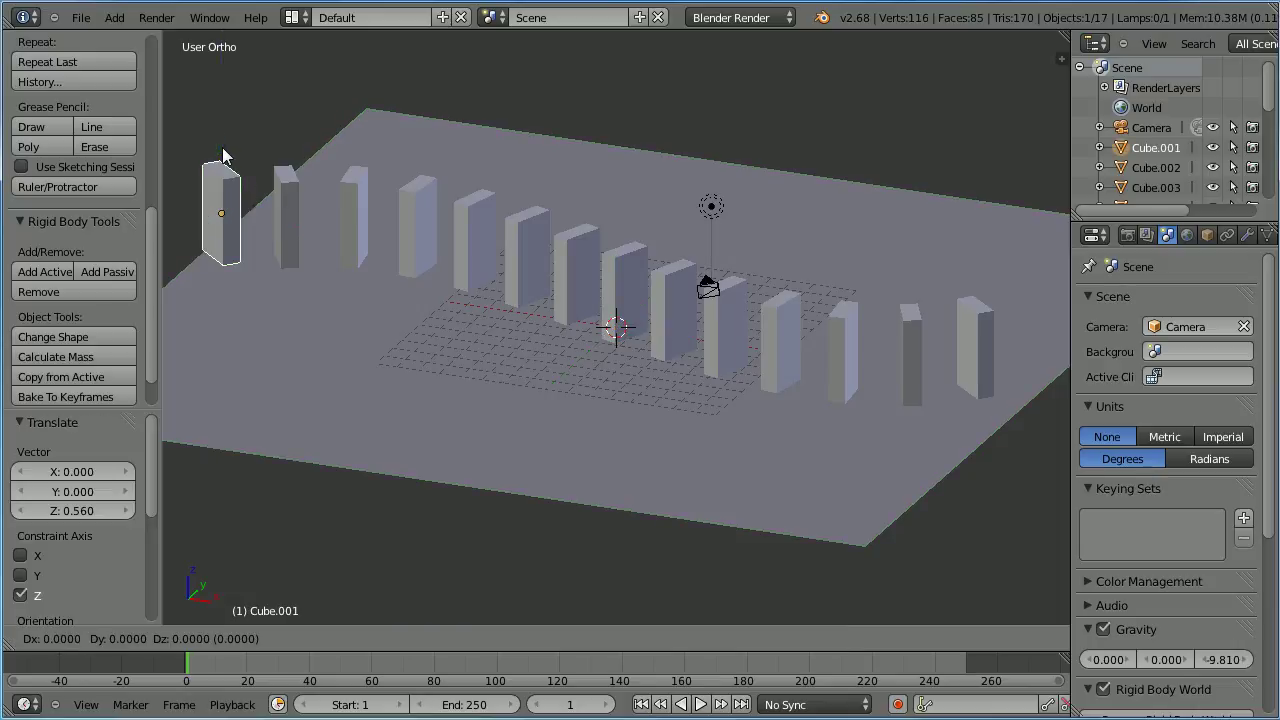
{"action": "key", "text": "x"}
{"action": "key", "text": "x"}
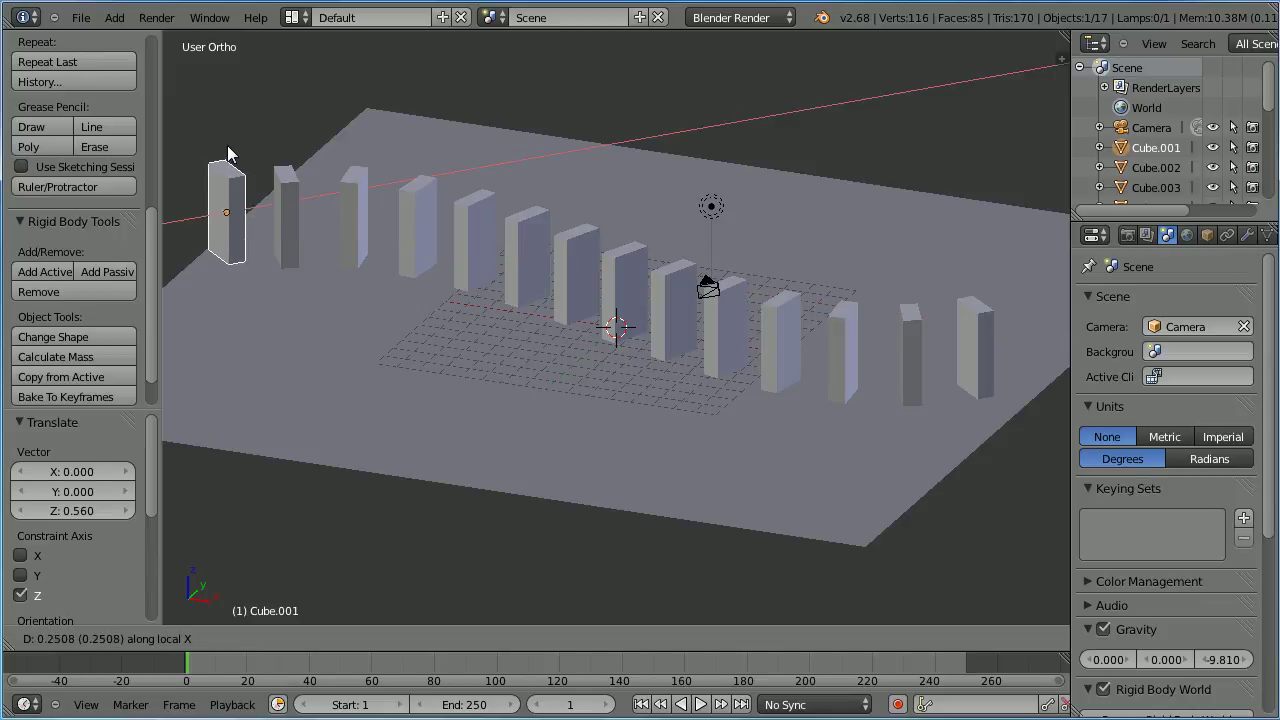
{"action": "left_click", "coordinate": [228, 153]}
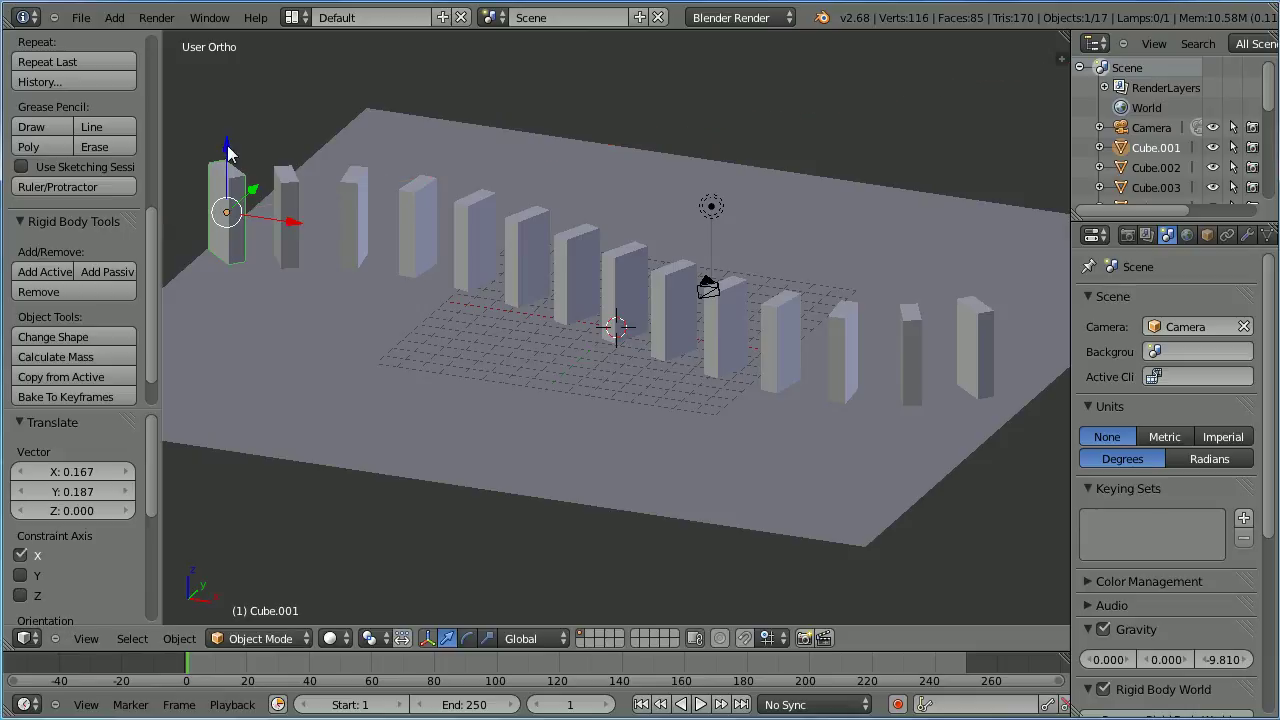
{"action": "key", "text": "r"}
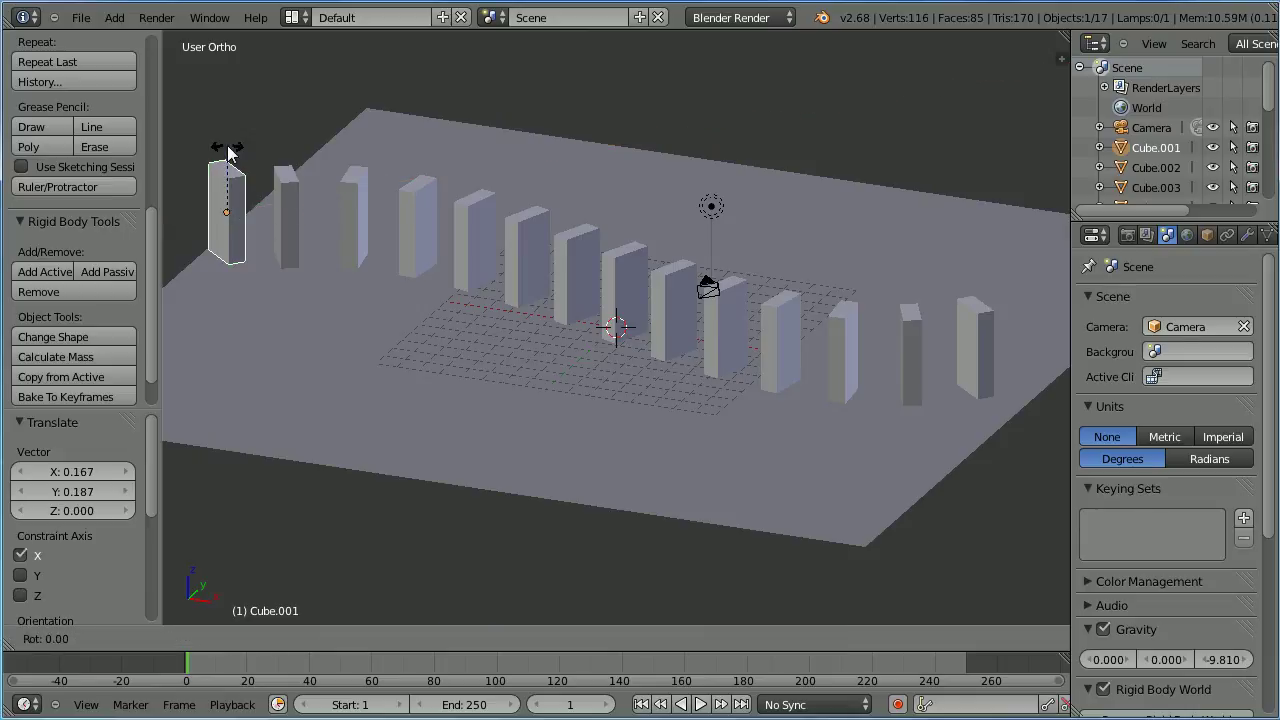
{"action": "key", "text": "y"}
{"action": "key", "text": "y"}
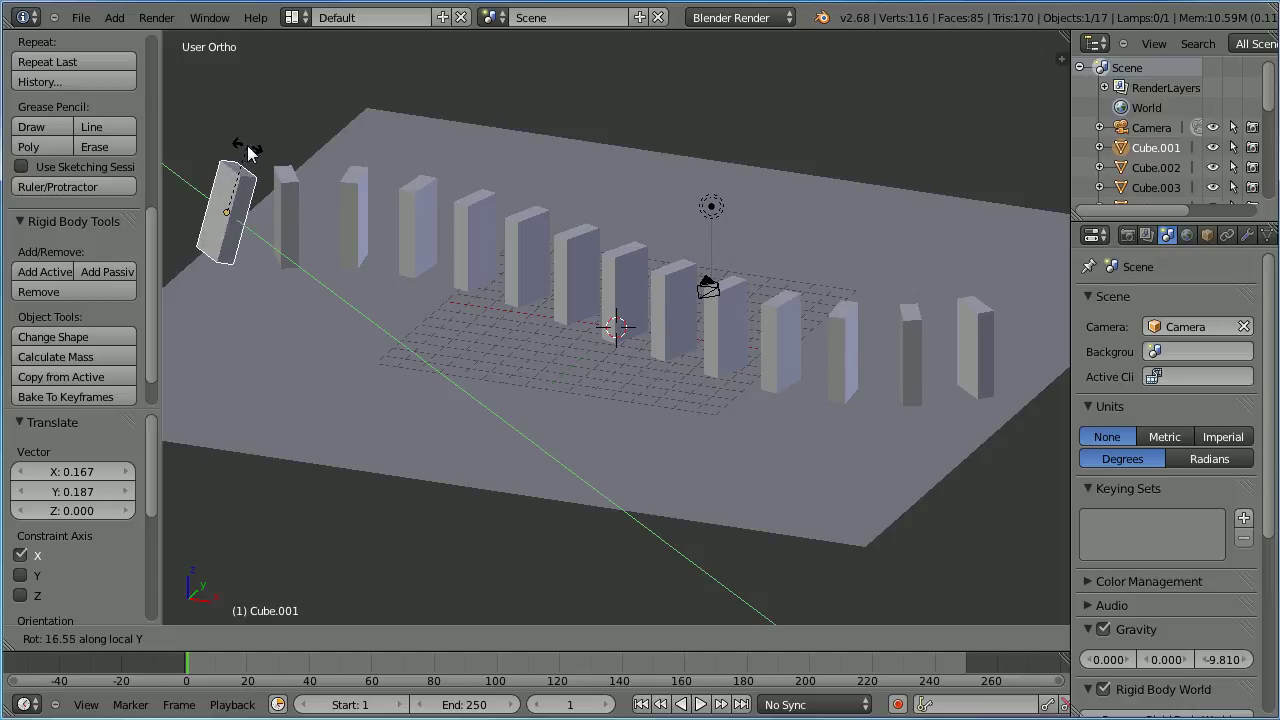
{"action": "left_click", "coordinate": [248, 150]}
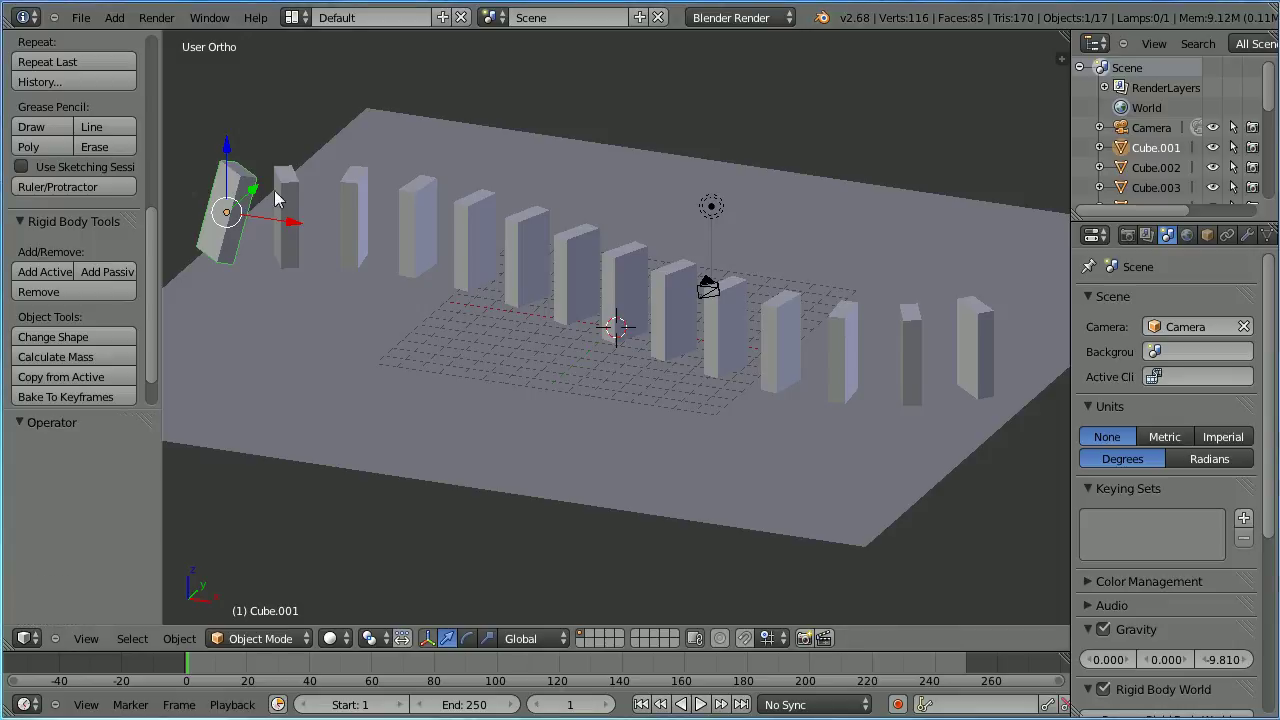
Switch to perspective, zoom out and orbit diagonally, then play the simulation.
{"action": "left_click", "coordinate": [86, 638]}
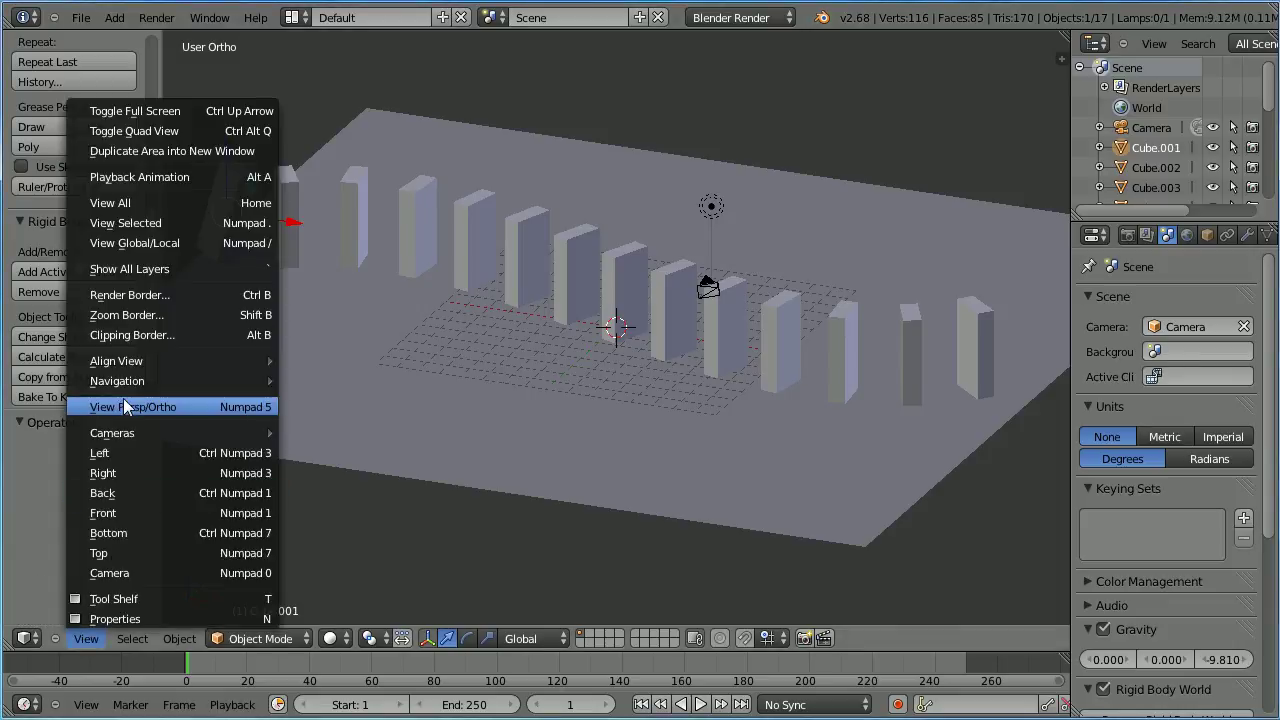
{"action": "left_click", "coordinate": [197, 406]}
{"action": "scroll", "coordinate": [588, 347], "scroll_direction": "down", "scroll_amount": 4}
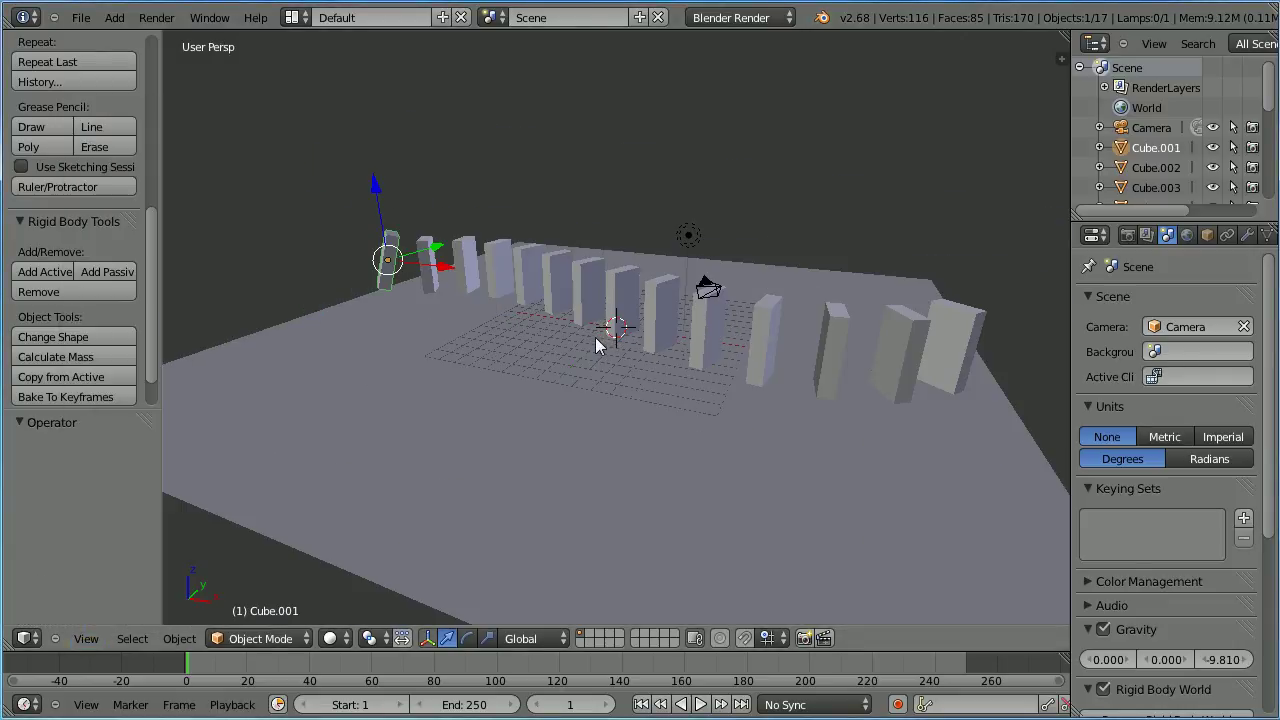
{"action": "middle_click_drag", "start_coordinate": [921, 269], "coordinate": [621, 284]}
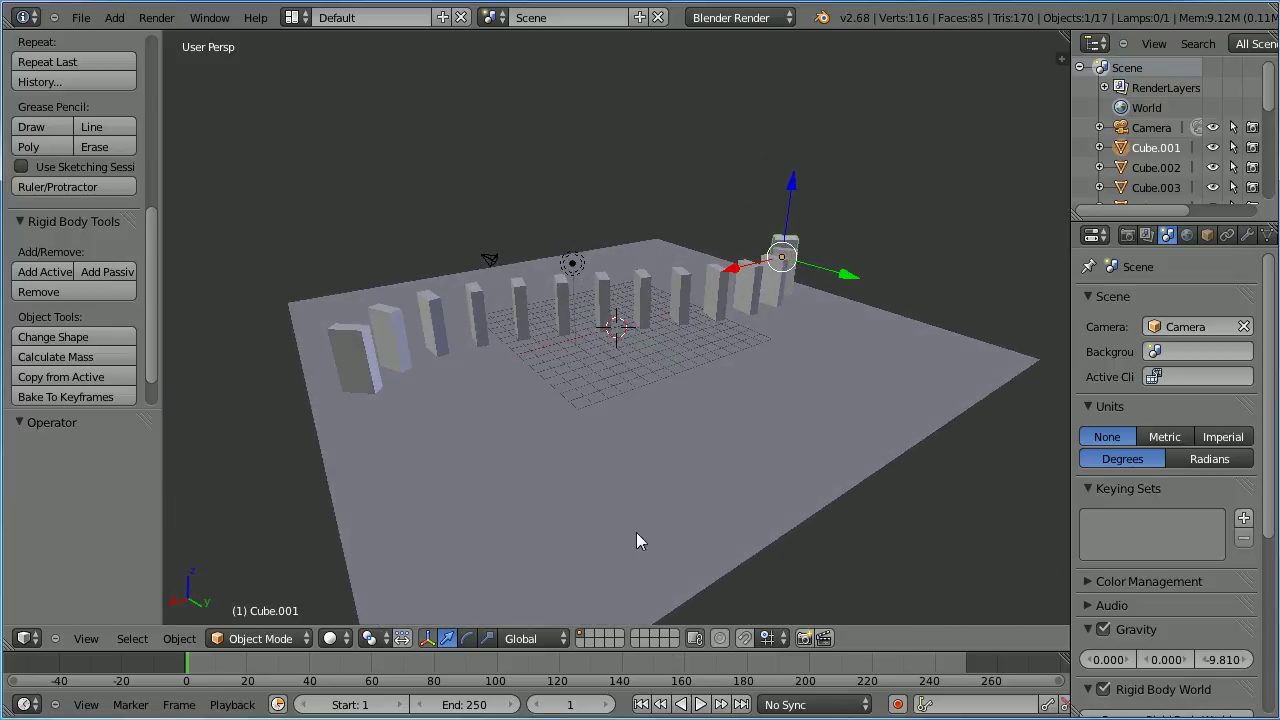
{"action": "left_click", "coordinate": [700, 704]}
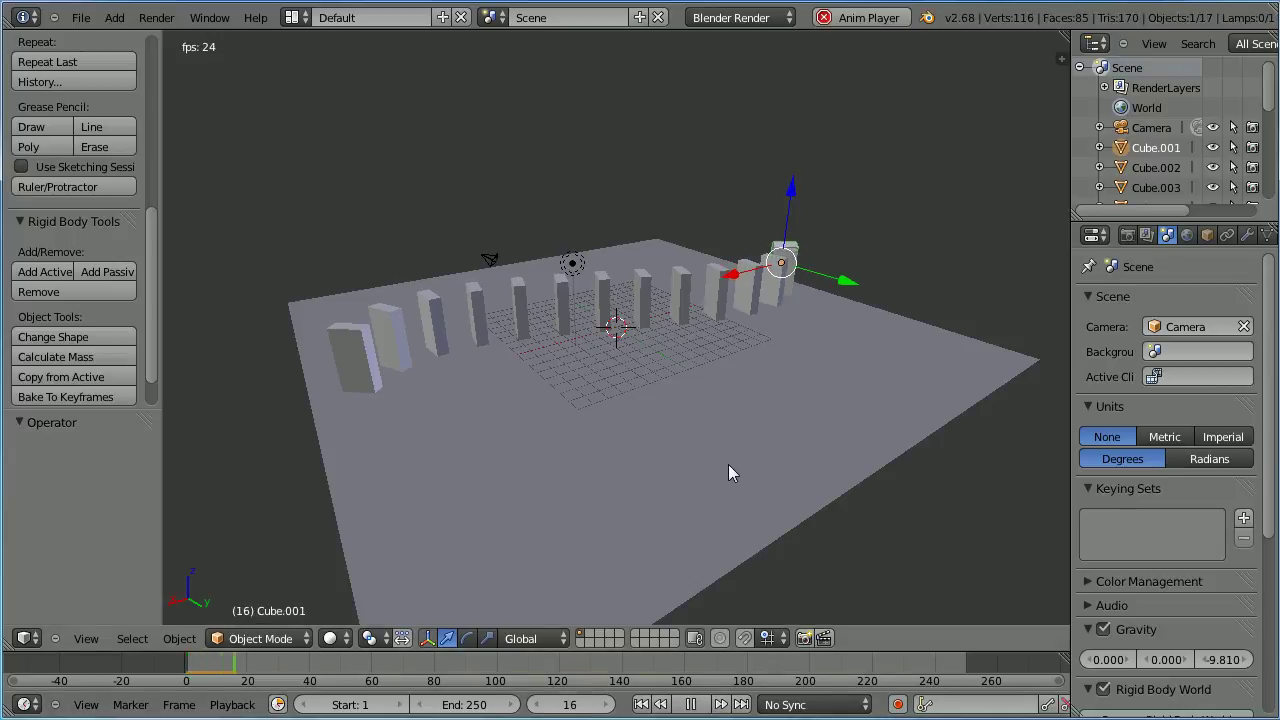